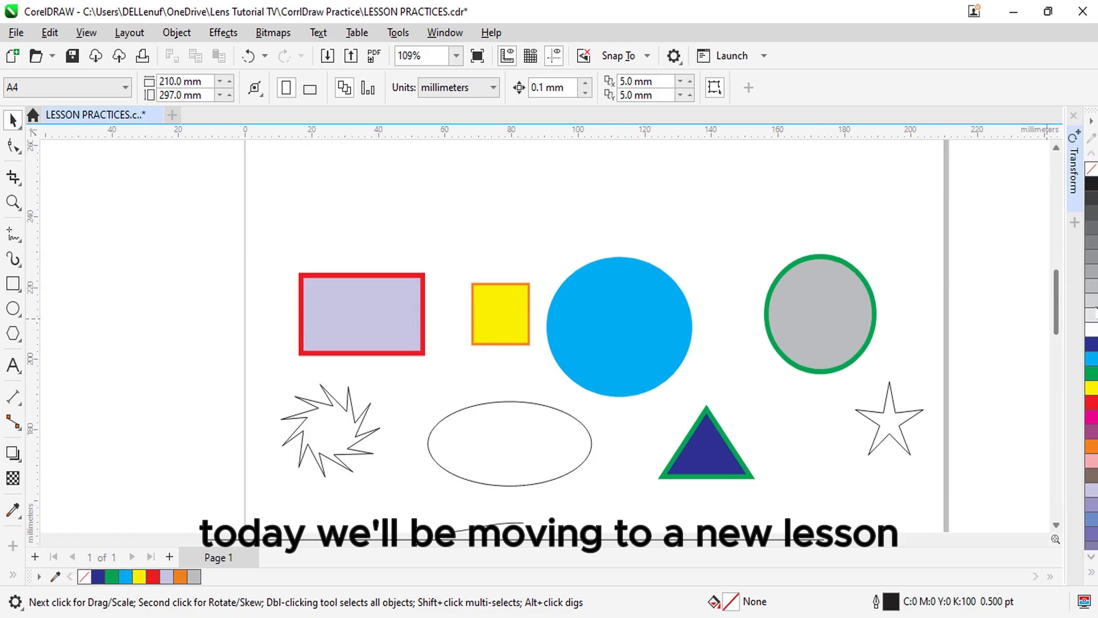
Step: Select the rectangle, yellow square, blue circle, grey circle, ellipse and triangle one at a time with the Pick tool, and clear the selection
scroll(1094, 309, "down", 1)
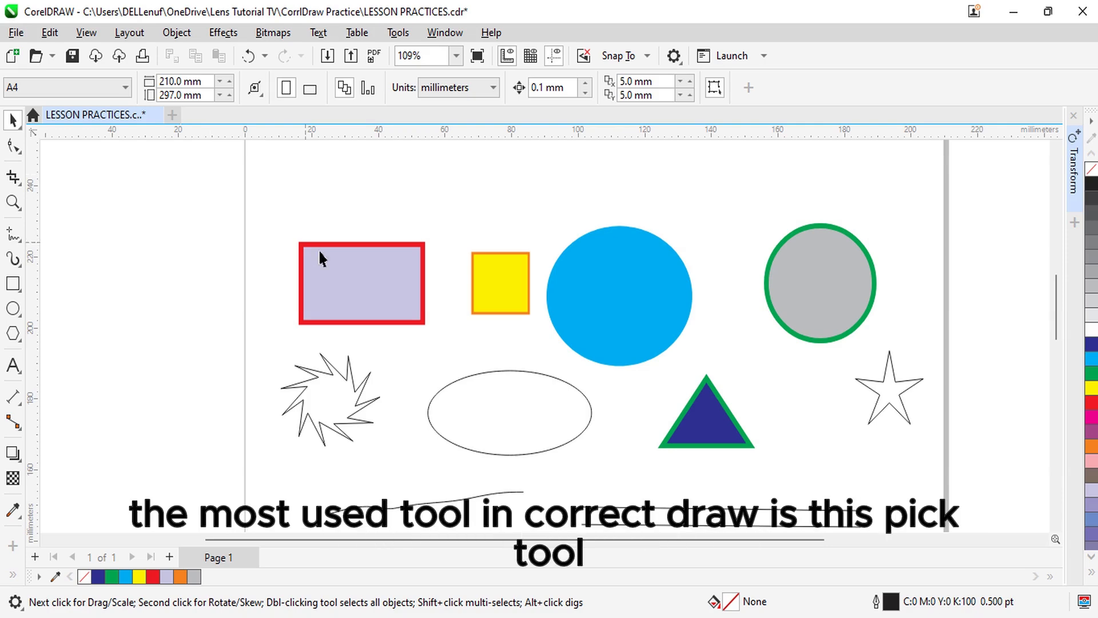
left_click(368, 274)
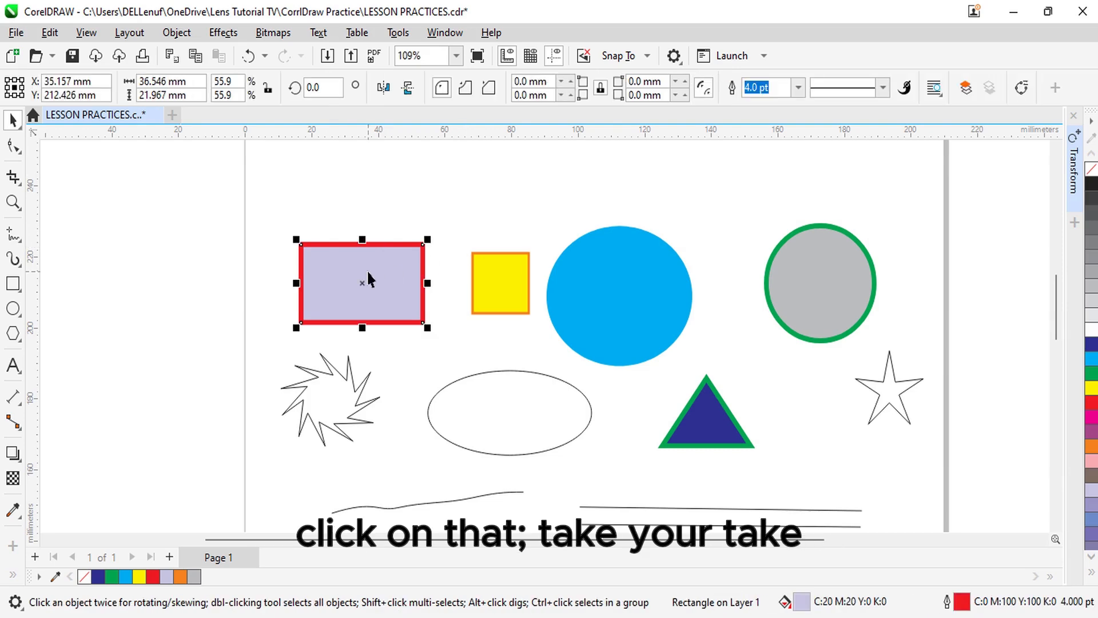
left_click(496, 274)
left_click(607, 275)
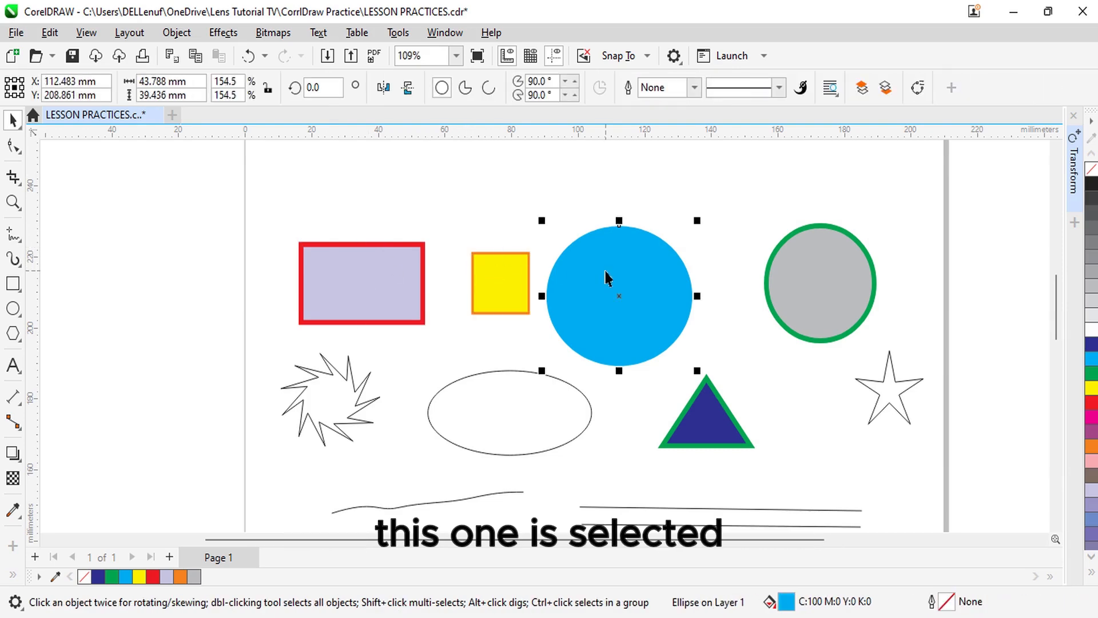
left_click(790, 248)
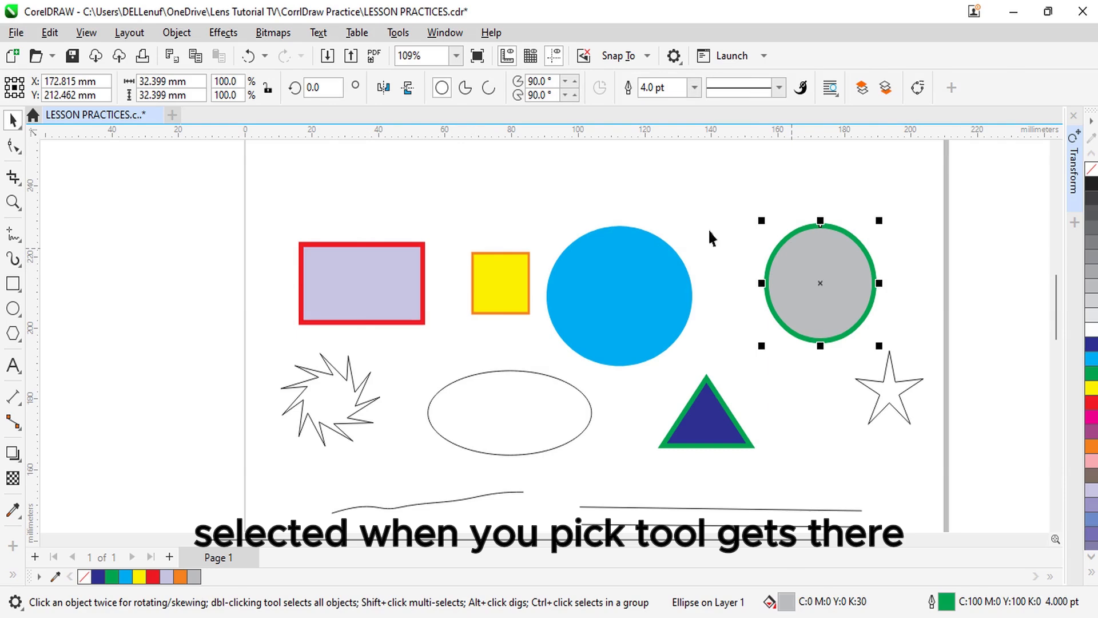
left_click(367, 273)
left_click(480, 279)
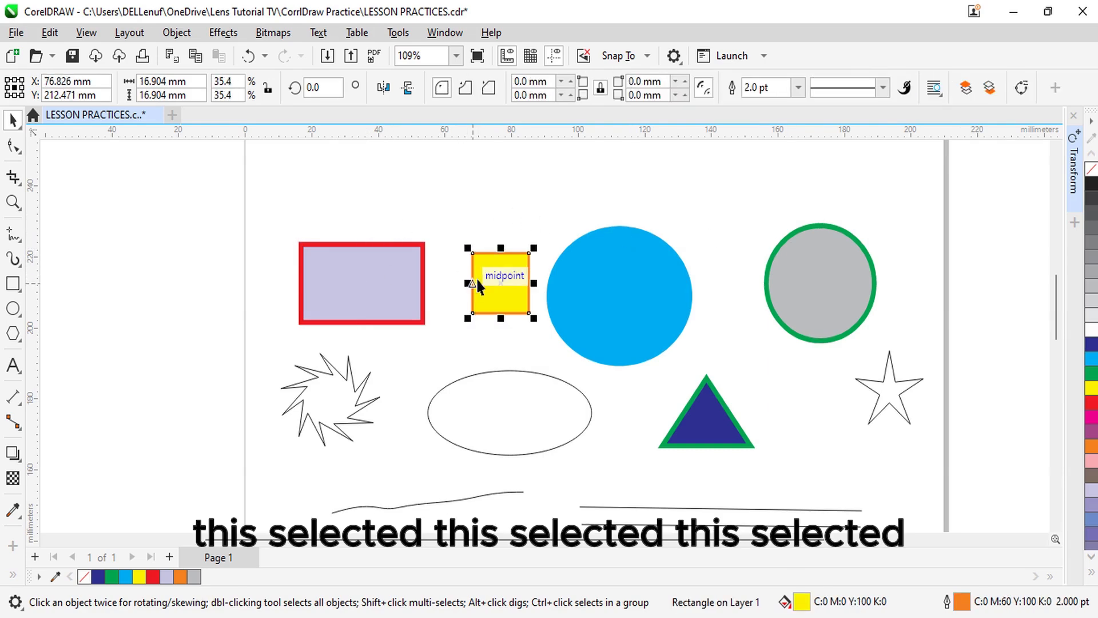
left_click(623, 284)
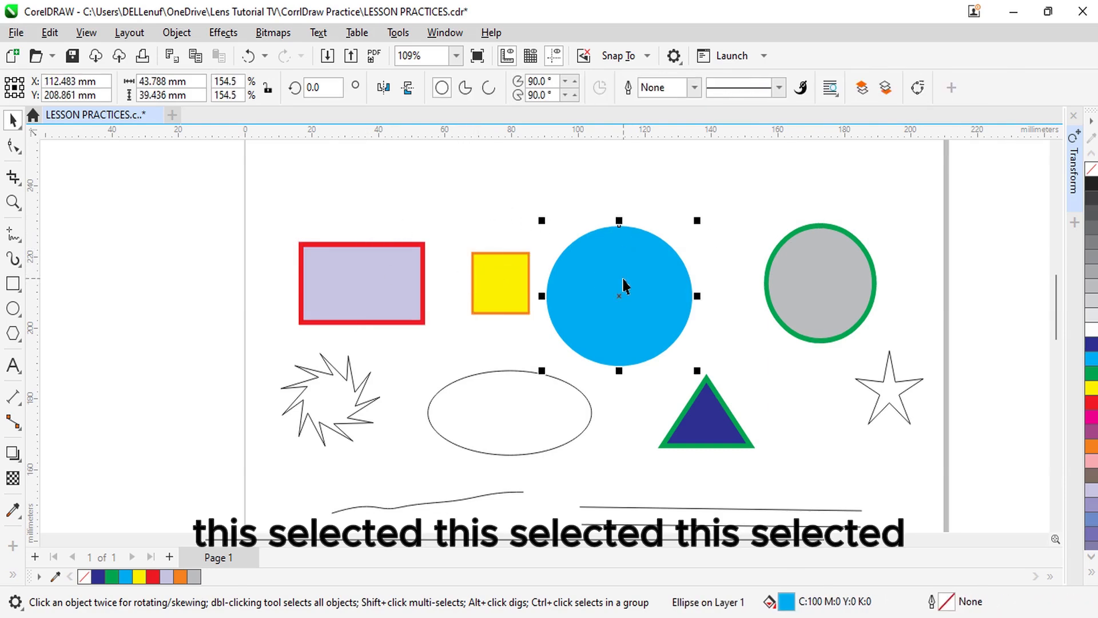
left_click(819, 264)
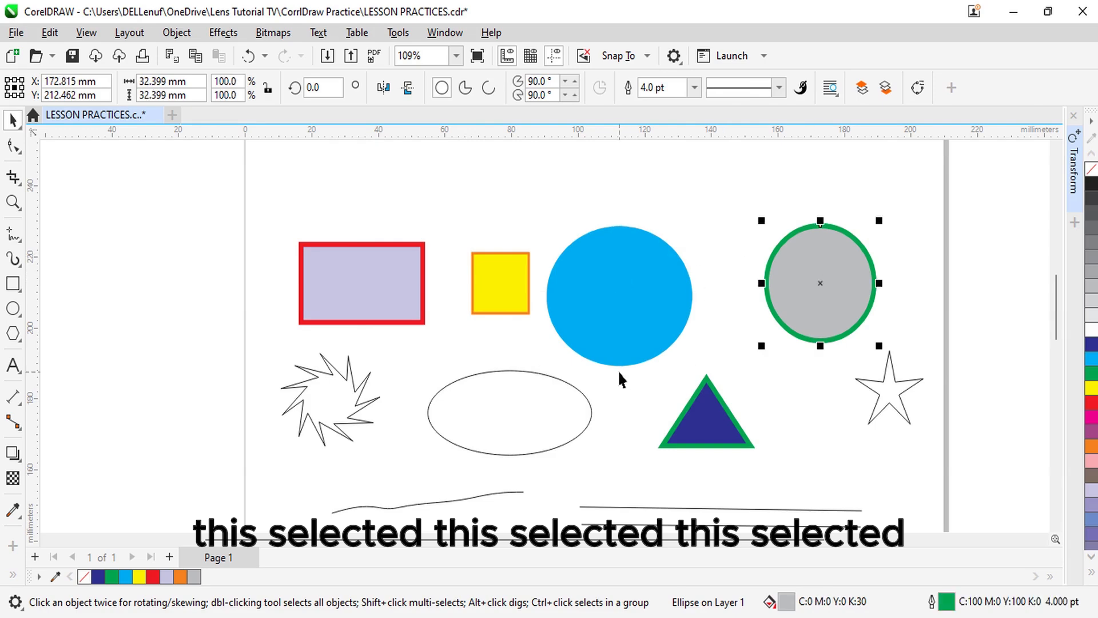
left_click(541, 411)
left_click(707, 426)
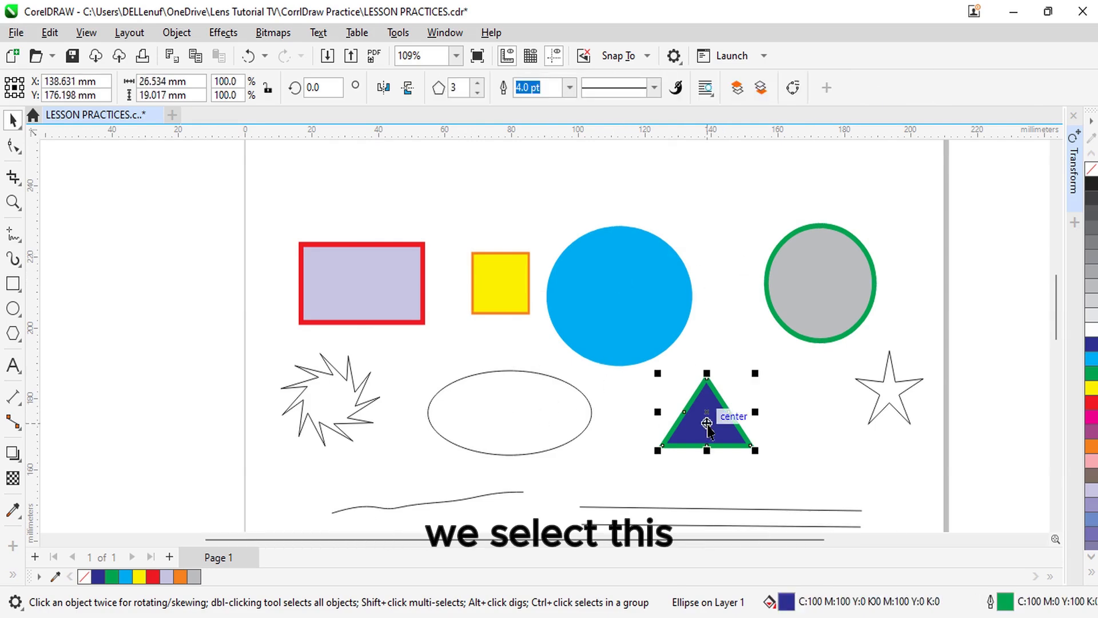
left_click(670, 178)
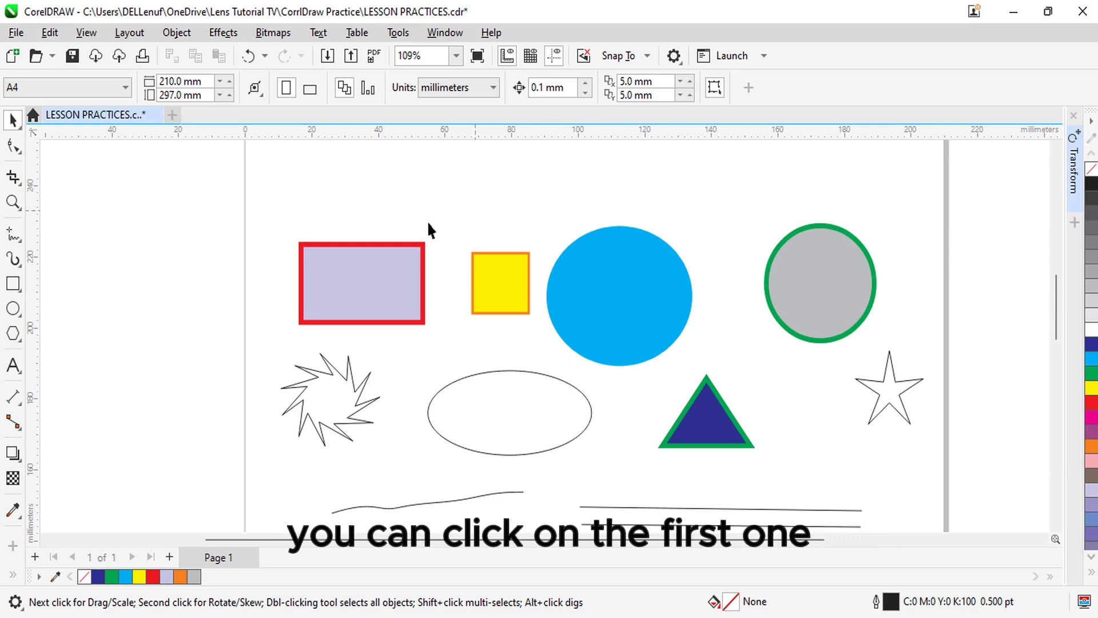
Step: Select the rectangle, square, both circles, spiky shape and ellipse together, move them up and to the left, and undo the move
left_click(397, 263)
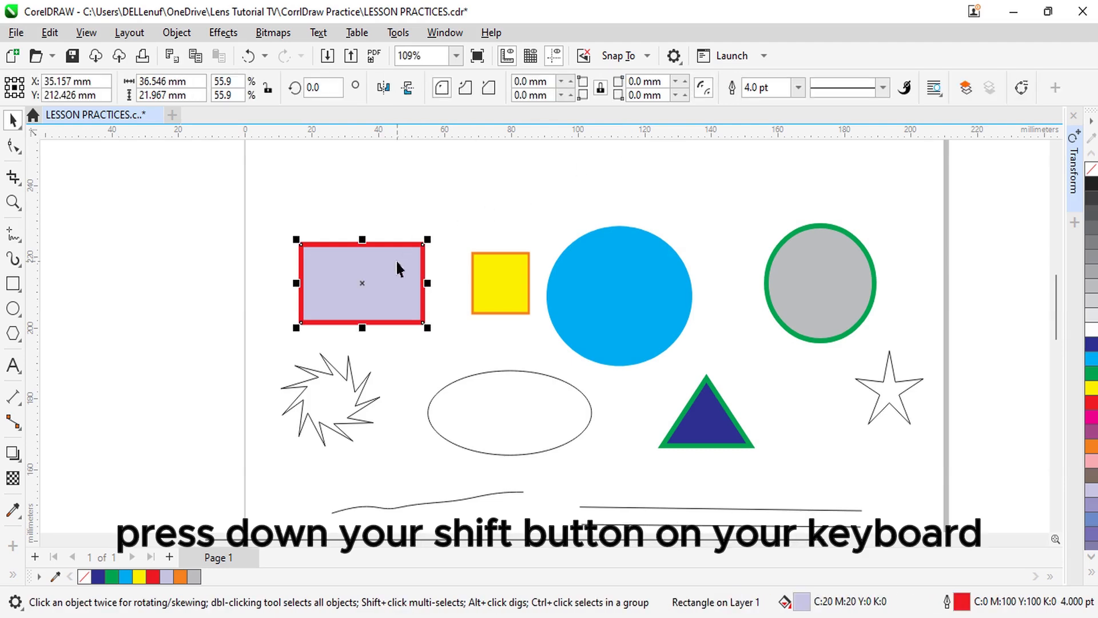
left_click(499, 278, "shift")
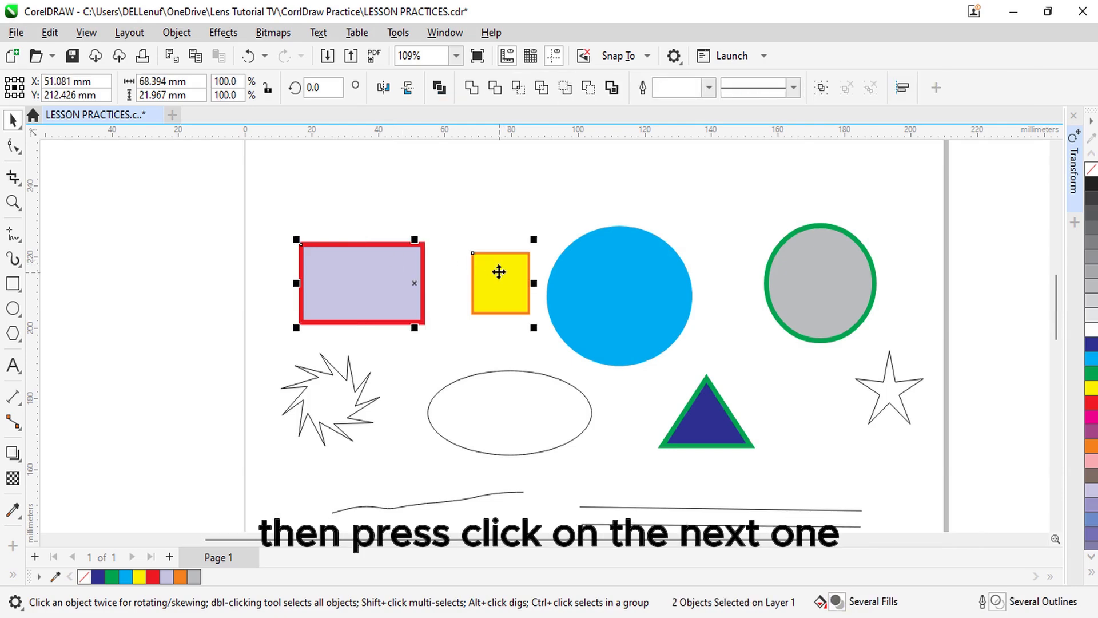
left_click(599, 275, "shift")
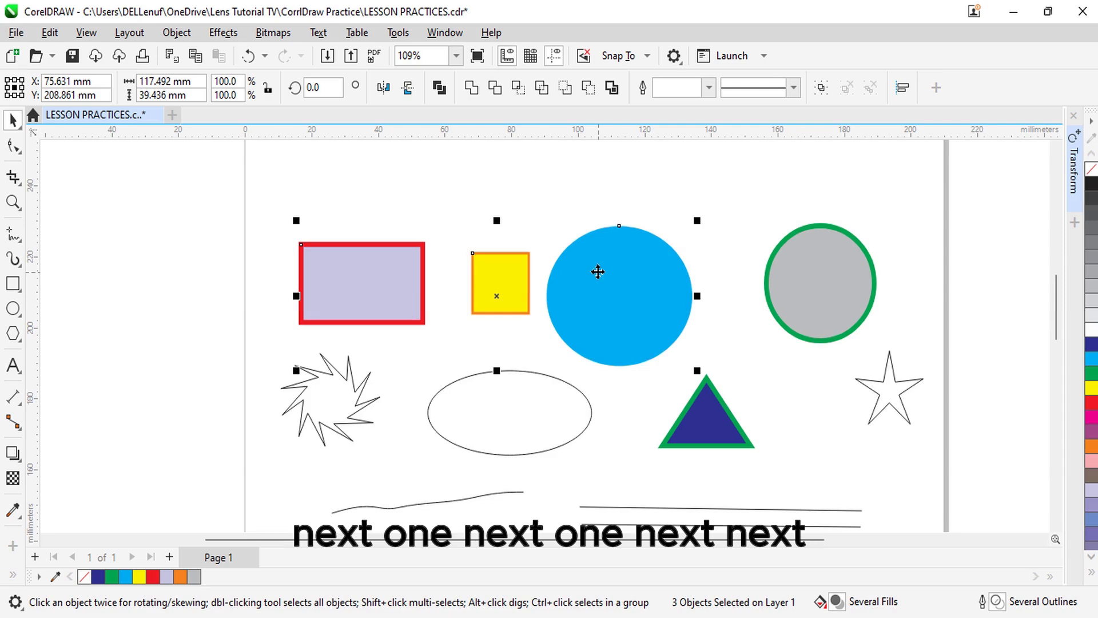
left_click(803, 287, "shift")
left_click(336, 388, "shift")
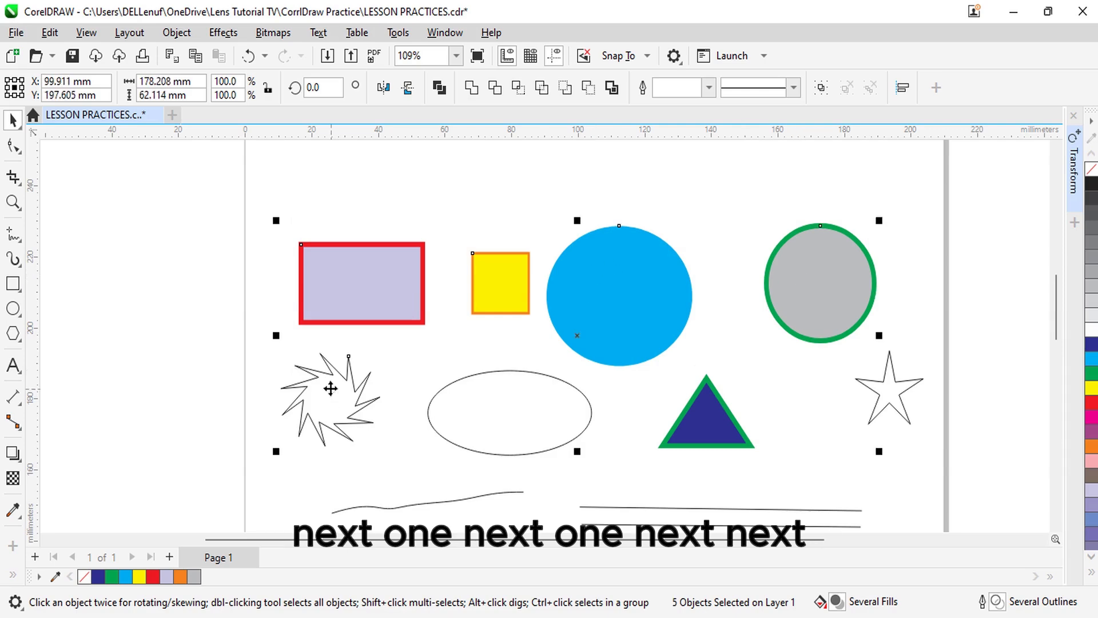
left_click(477, 407, "shift")
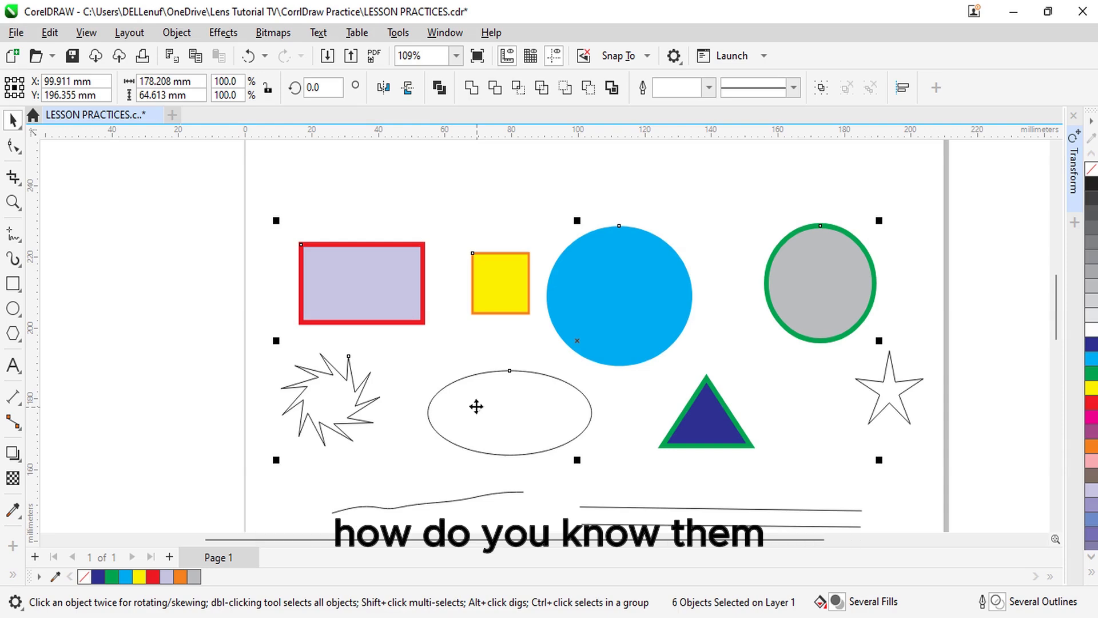
left_click_drag(633, 335, 400, 269)
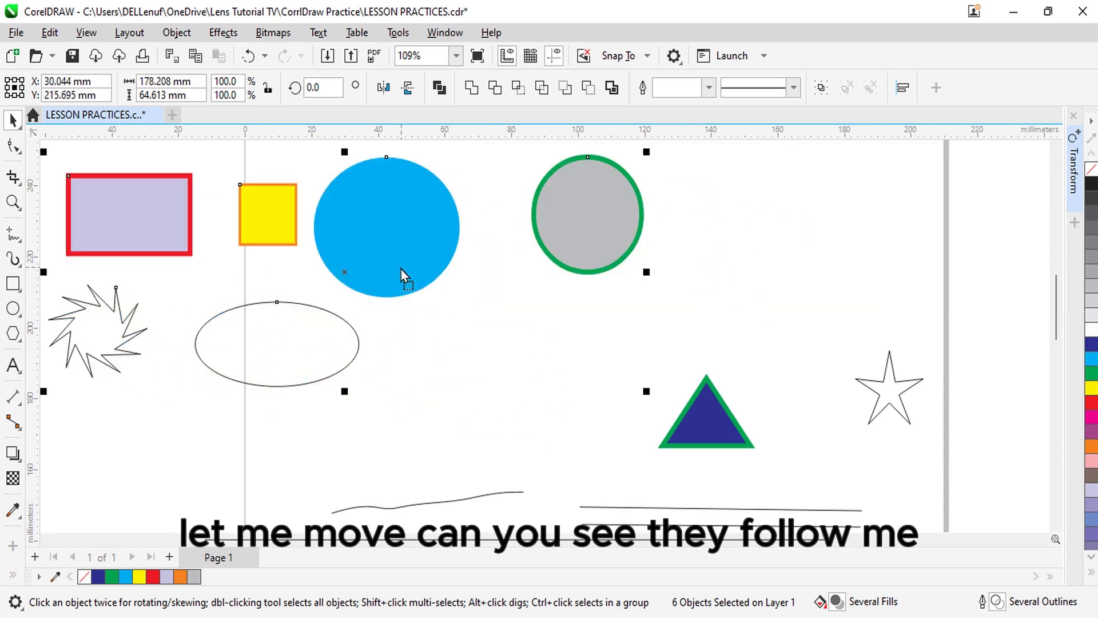
key("ctrl+z")
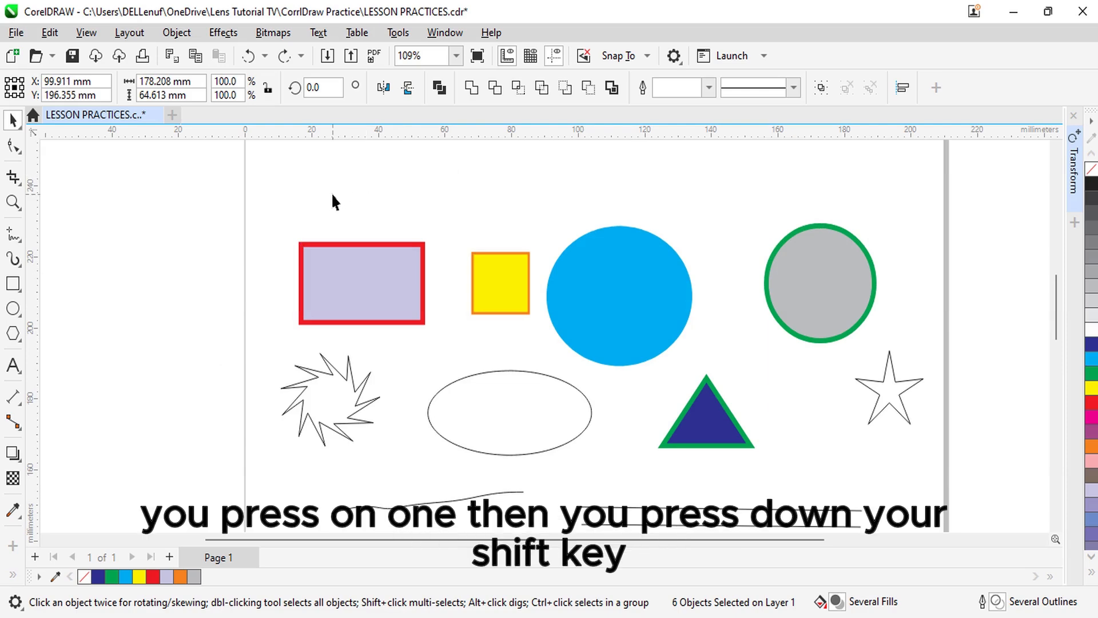
Step: Select the rectangle, the yellow square and the five-pointed star together, and clear the selection
left_click(345, 254)
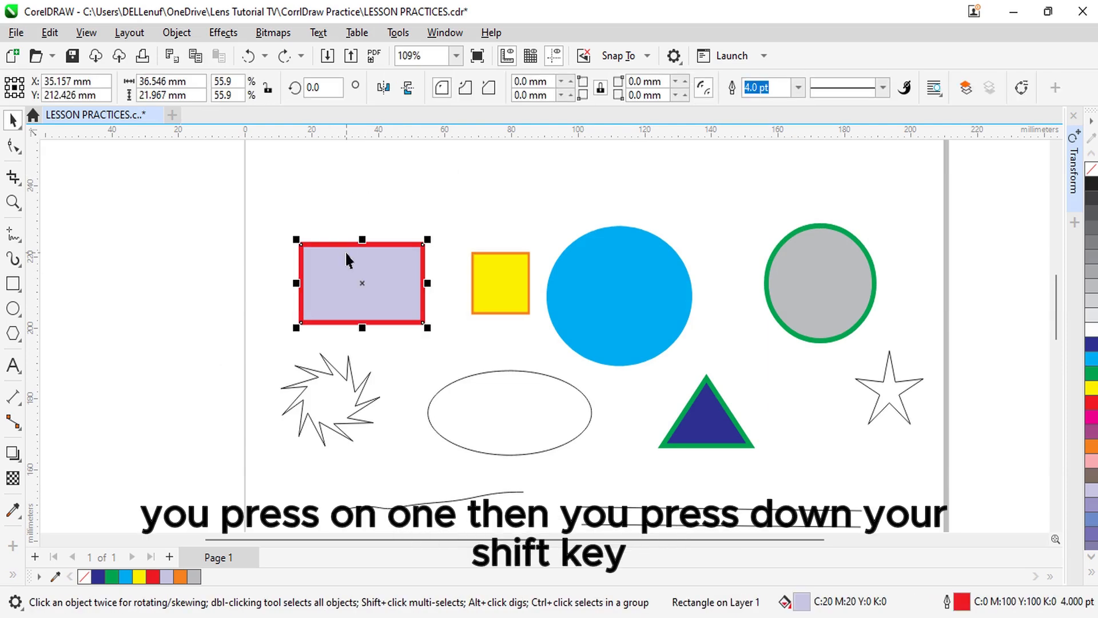
left_click(492, 267, "shift")
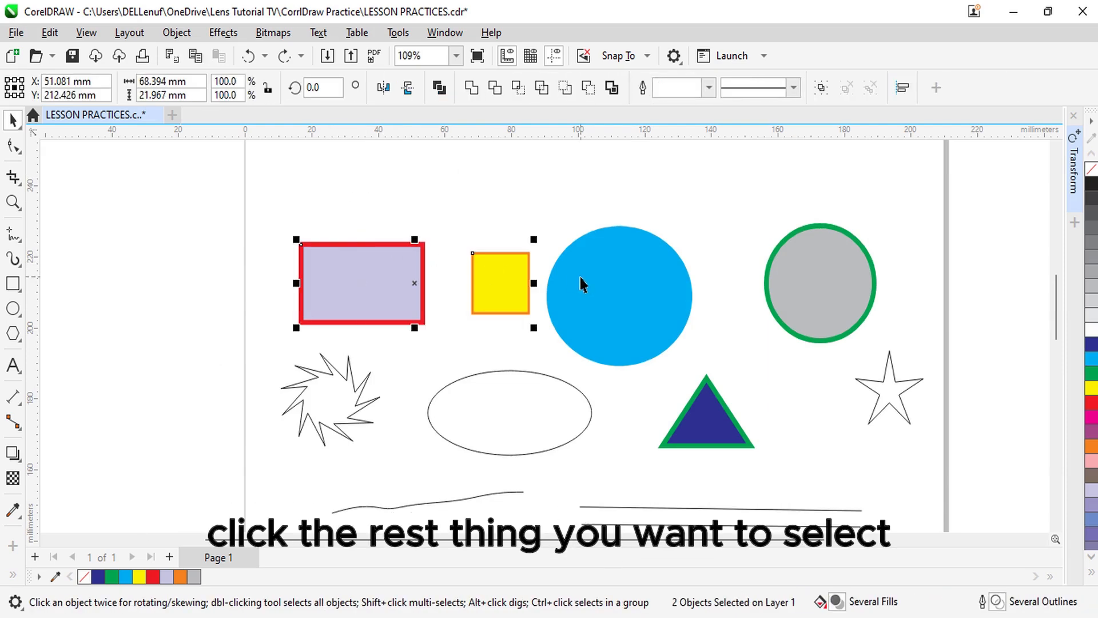
left_click(895, 379, "shift")
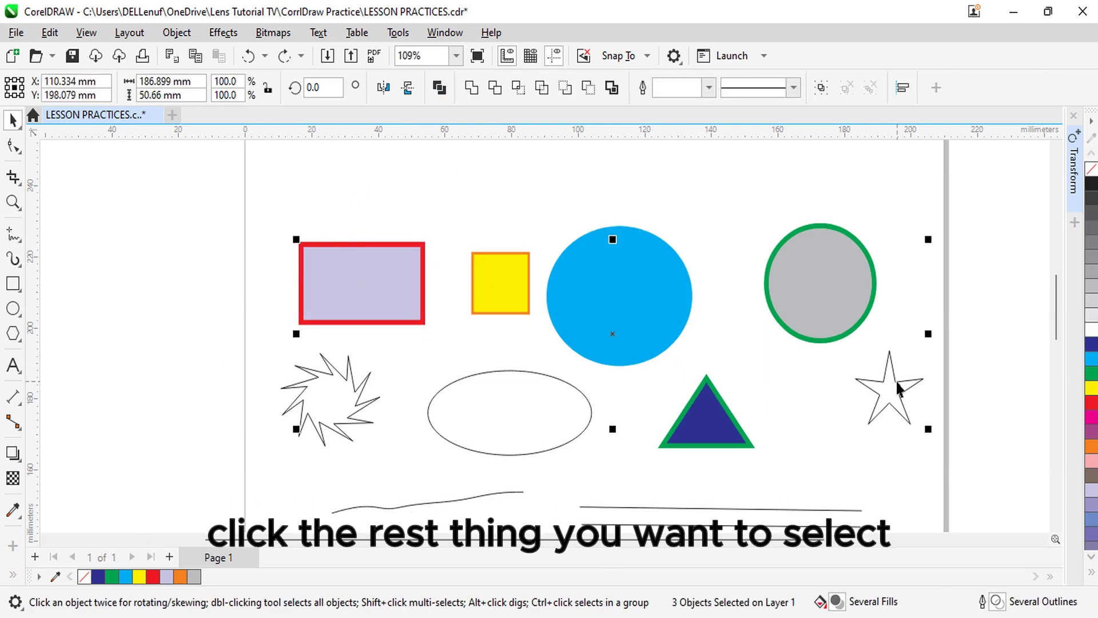
left_click(195, 360)
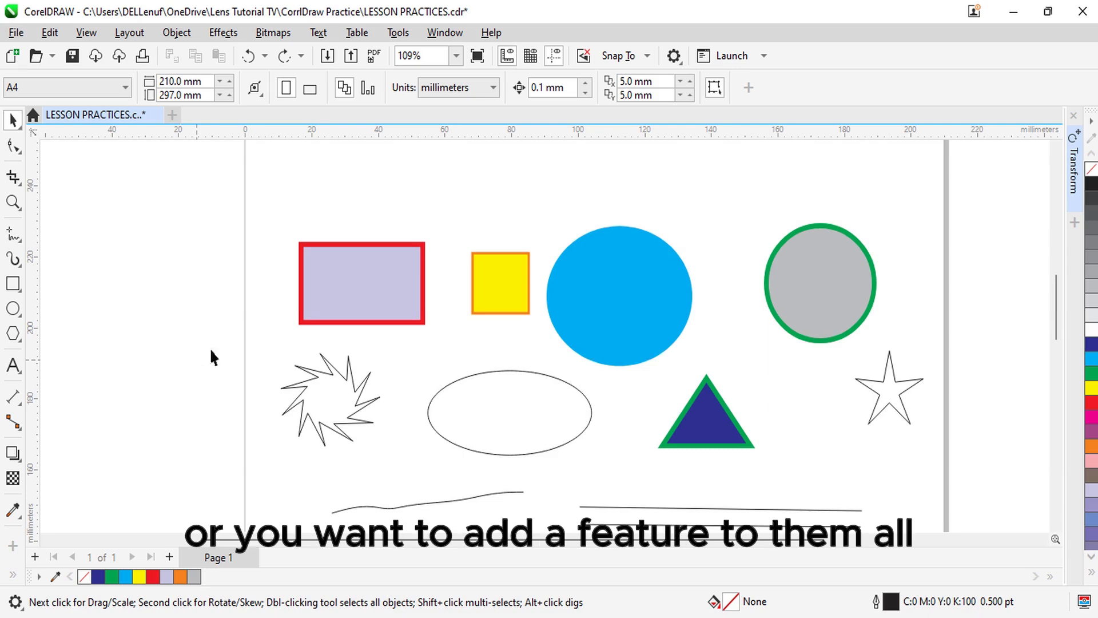
Step: Fill the rectangle, spiky shape and five-pointed star with red in one go, and undo the fill
left_click(349, 286)
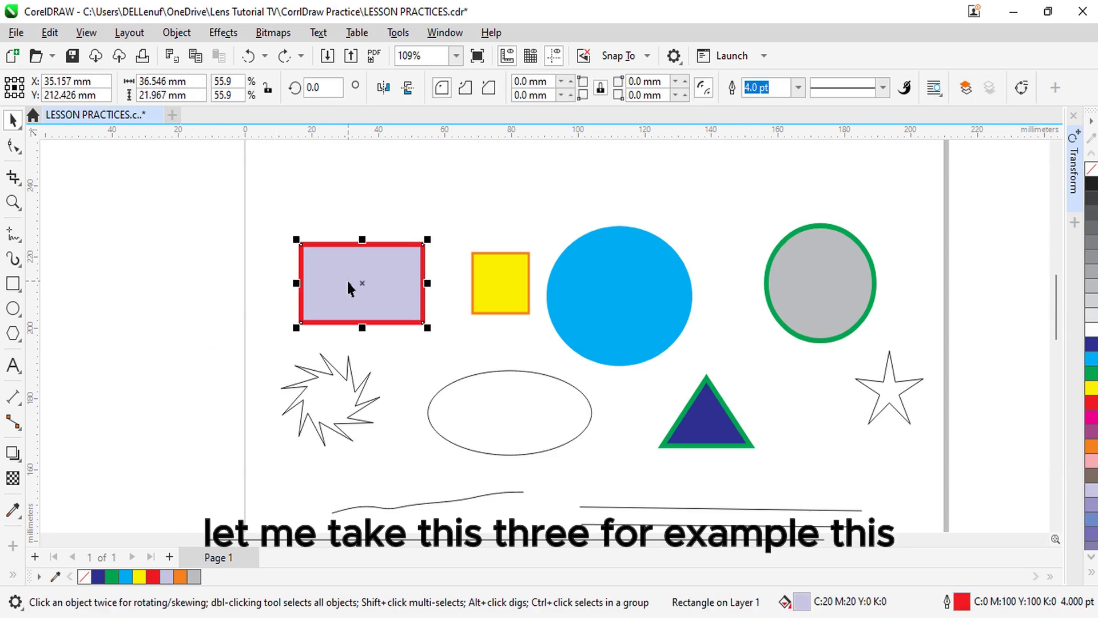
left_click(346, 376, "shift")
left_click(886, 378, "shift")
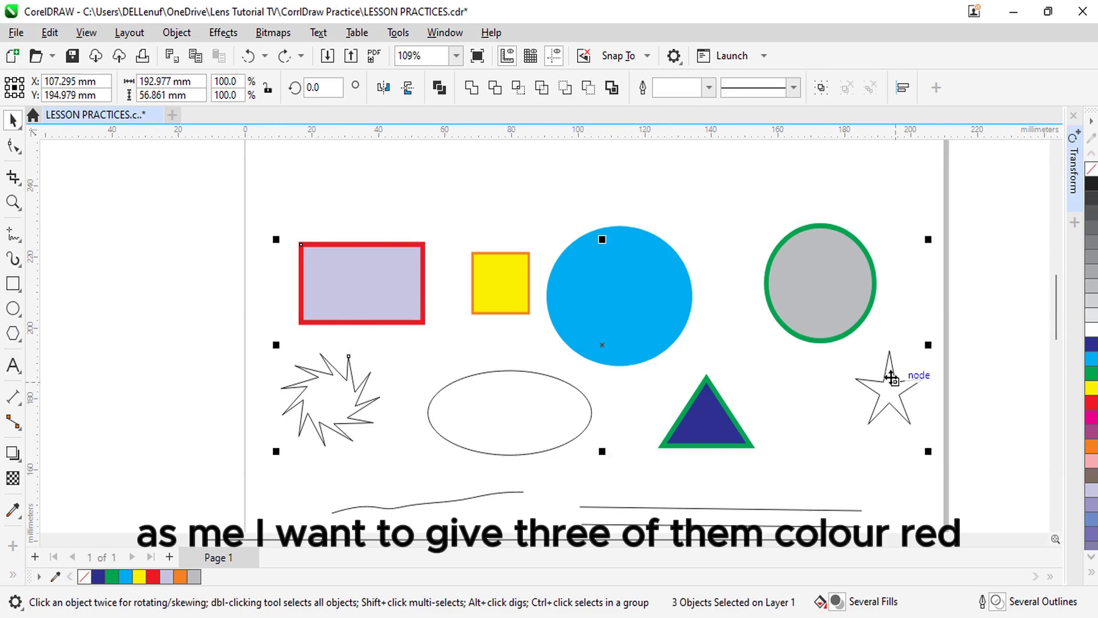
left_click(1090, 403)
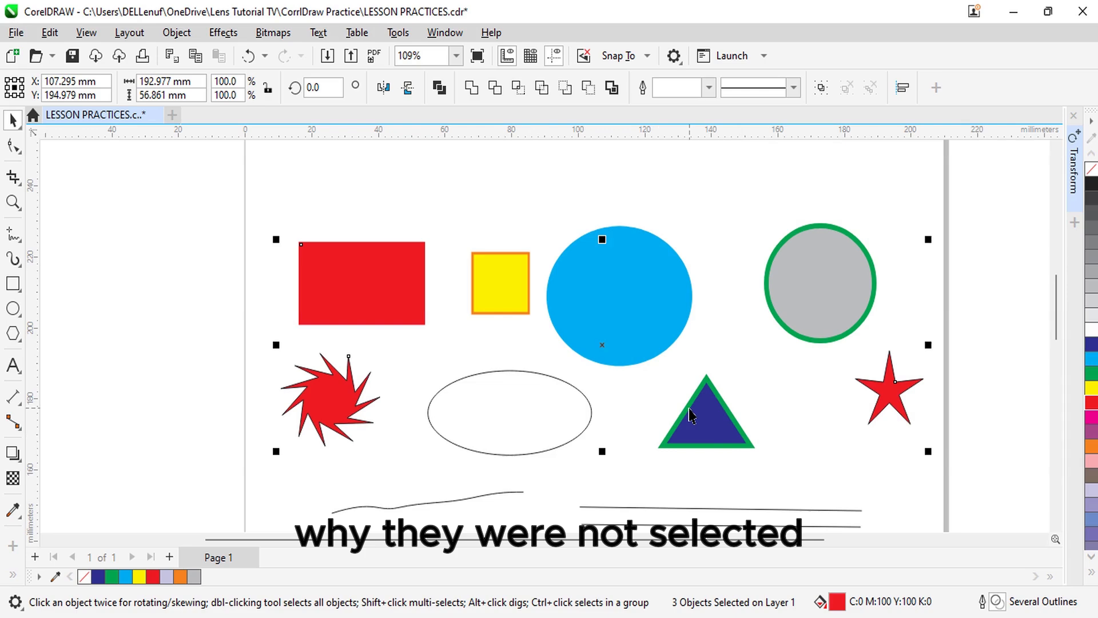
left_click(166, 384)
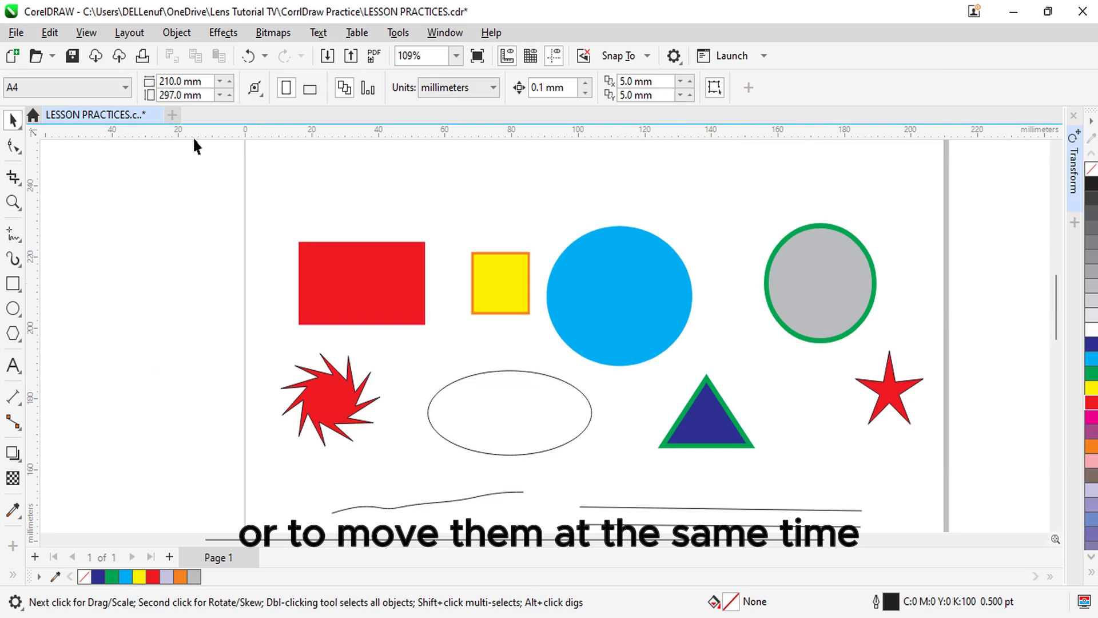
key("ctrl+z")
left_click(207, 189)
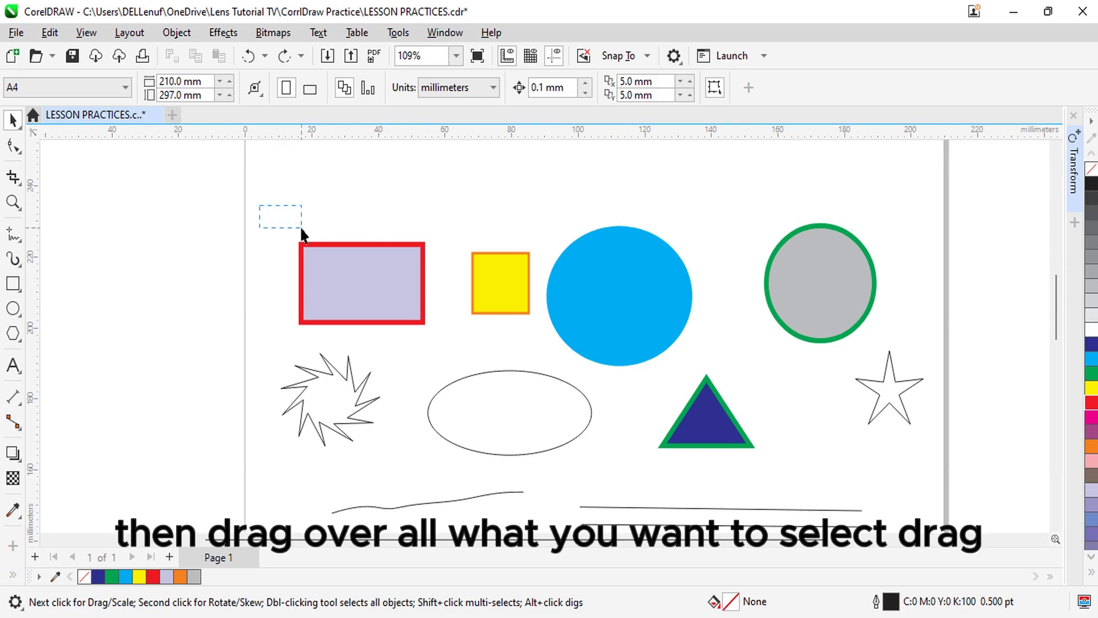
Step: Marquee-select the upper row without fully enclosing the light blue circle, fill the selection with Blue, and undo the fill
left_click_drag(301, 229, 895, 370)
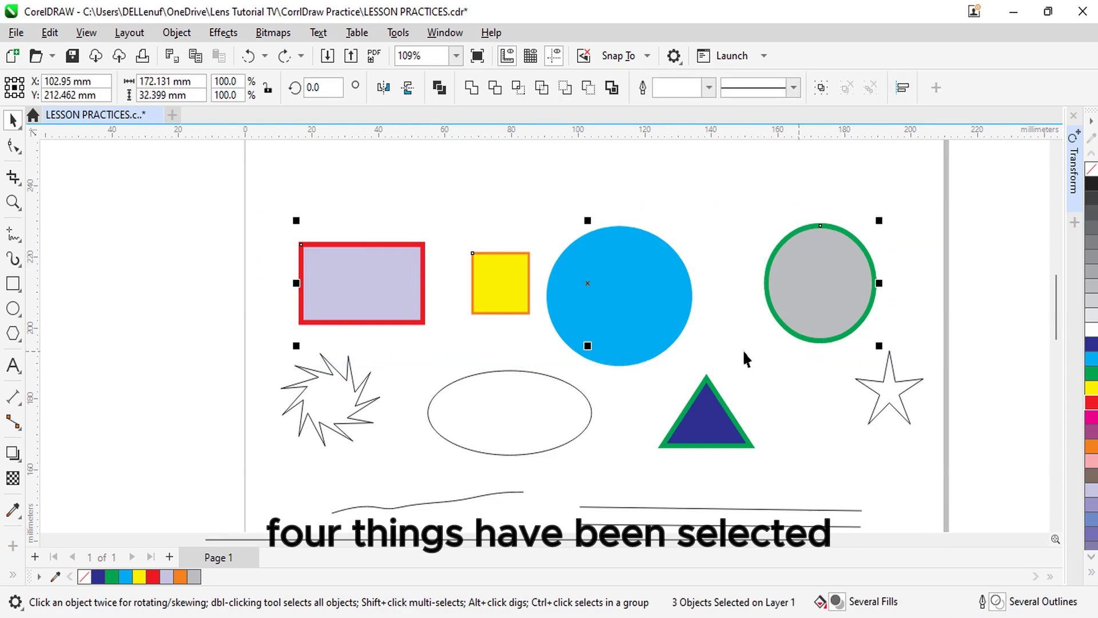
left_click(1090, 344)
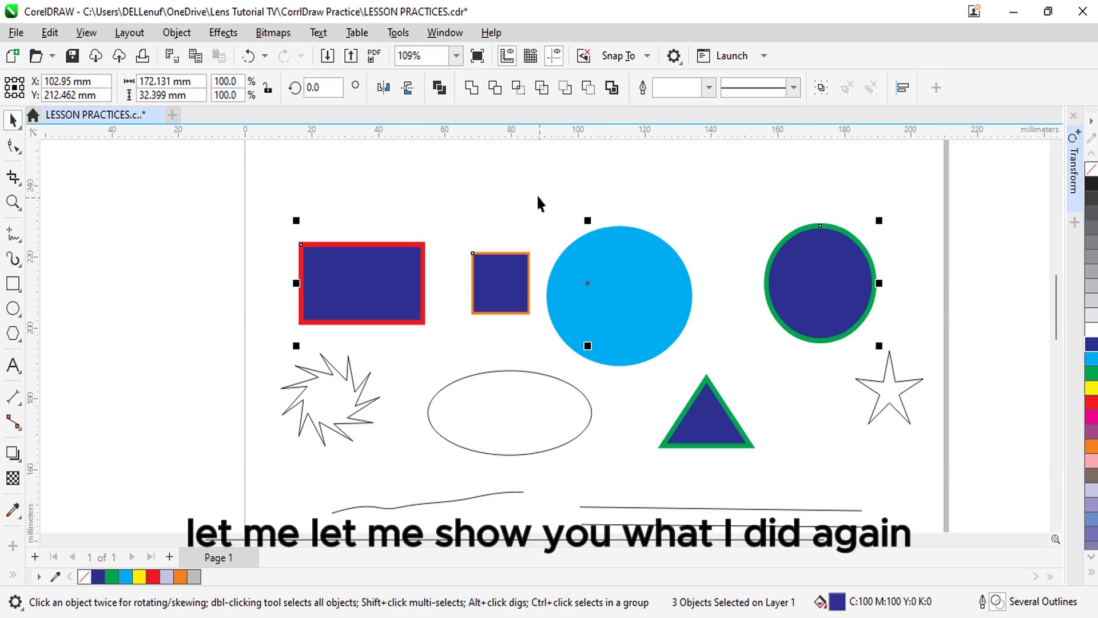
left_click(520, 190)
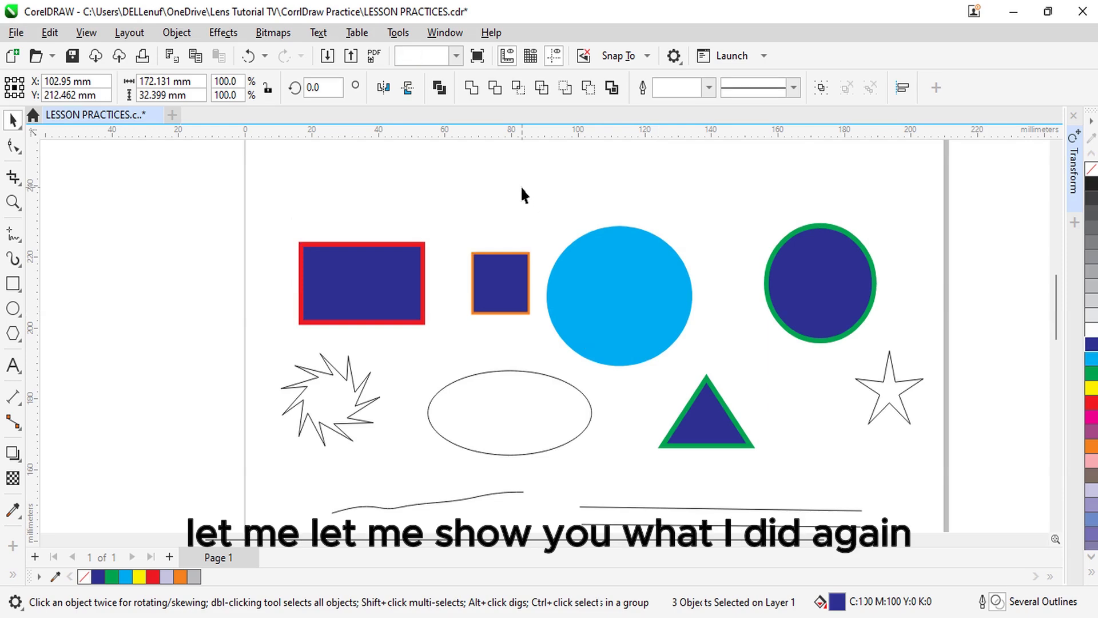
left_click(248, 55)
Step: Draw a selection marquee around the upper row that cuts through the light blue circle's lower edge, and clear the selection
left_click_drag(278, 218, 926, 355)
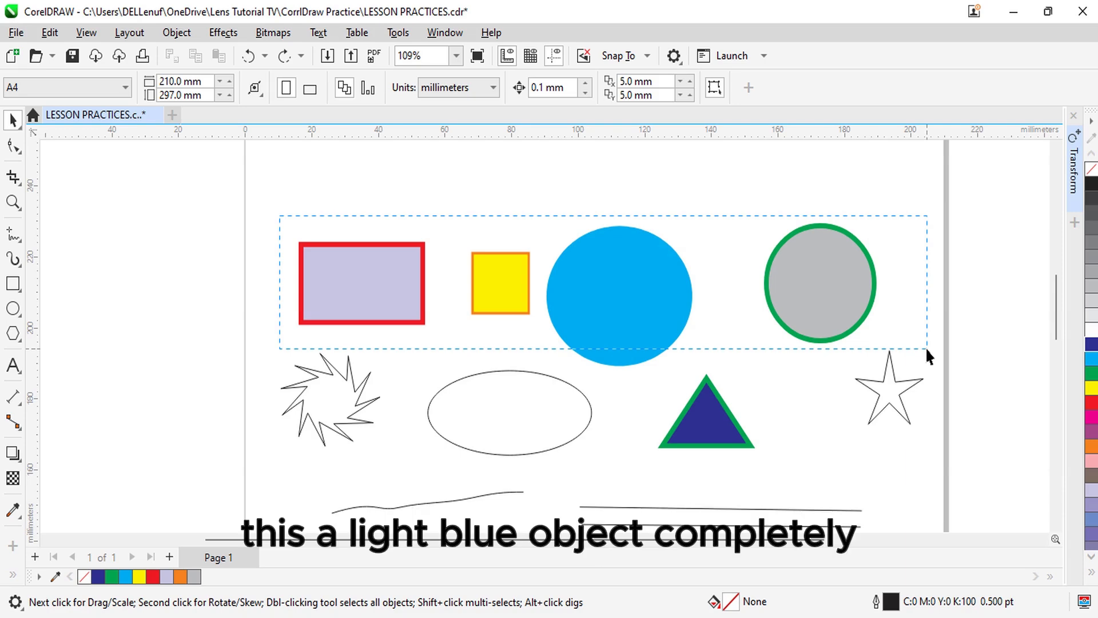
left_click_drag(927, 348, 933, 350)
left_click(667, 184)
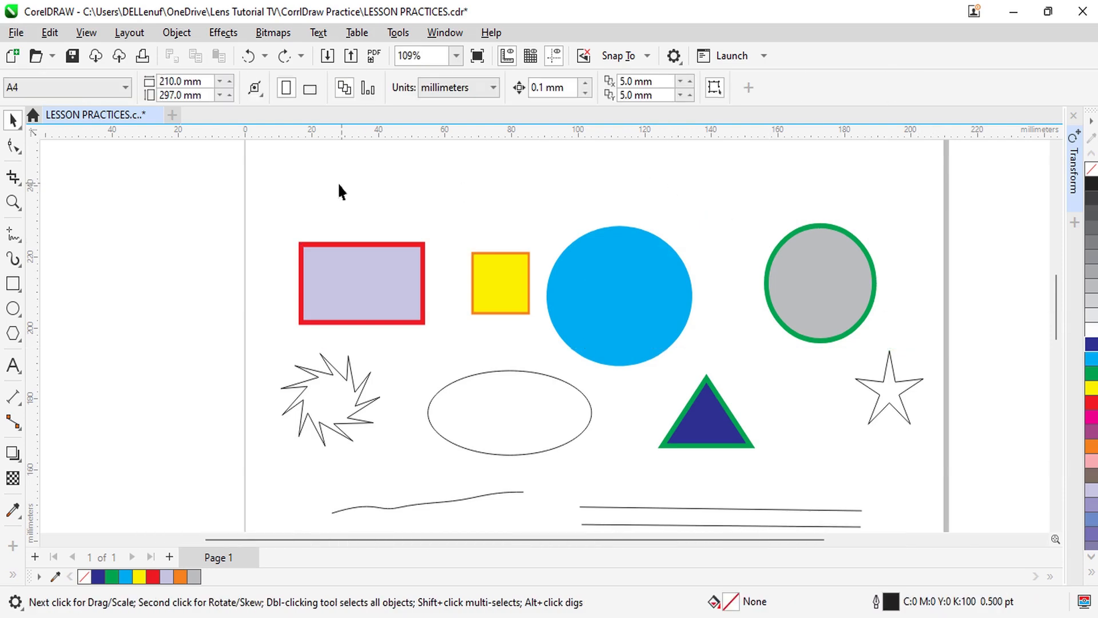
Step: Marquee-select all four upper shapes completely, fill them with Blue, undo the fill, and clear the selection
left_click_drag(265, 207, 984, 381)
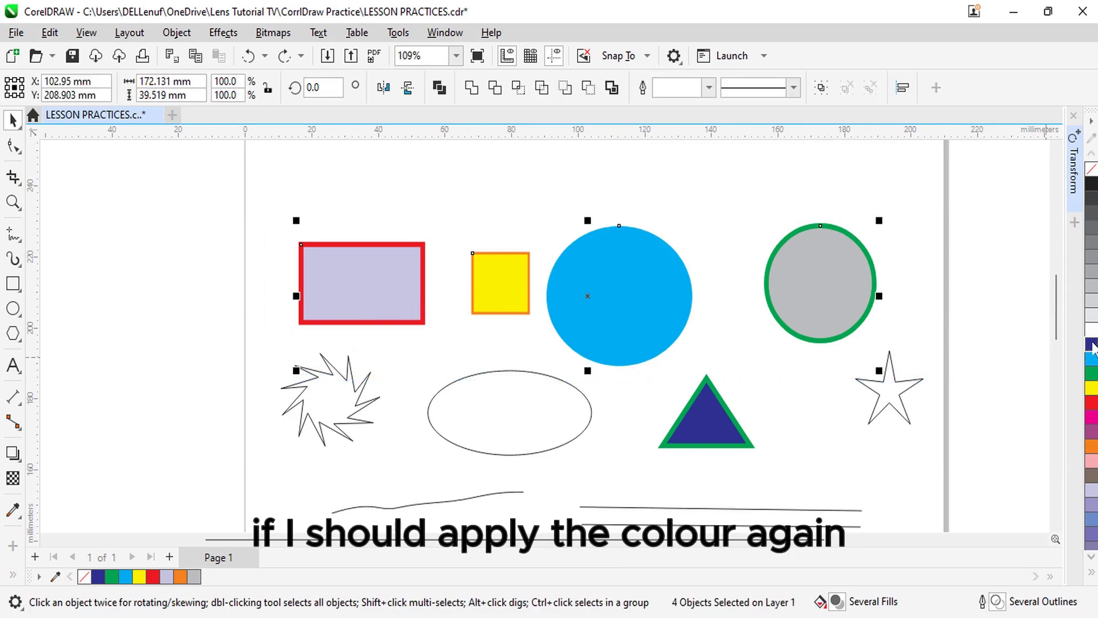
left_click(1091, 344)
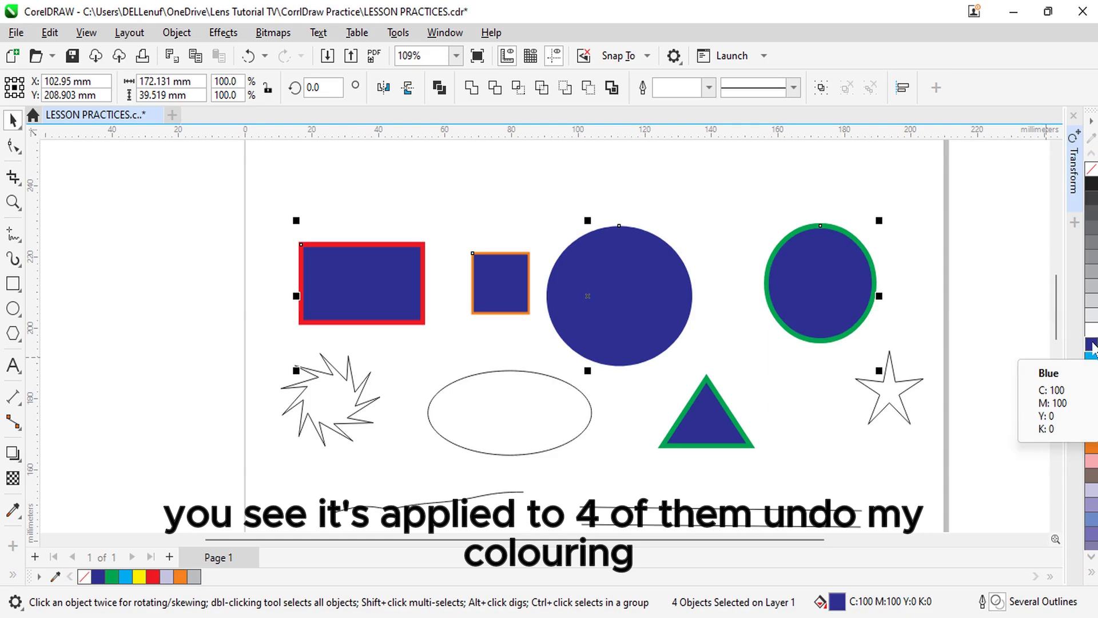
left_click(248, 56)
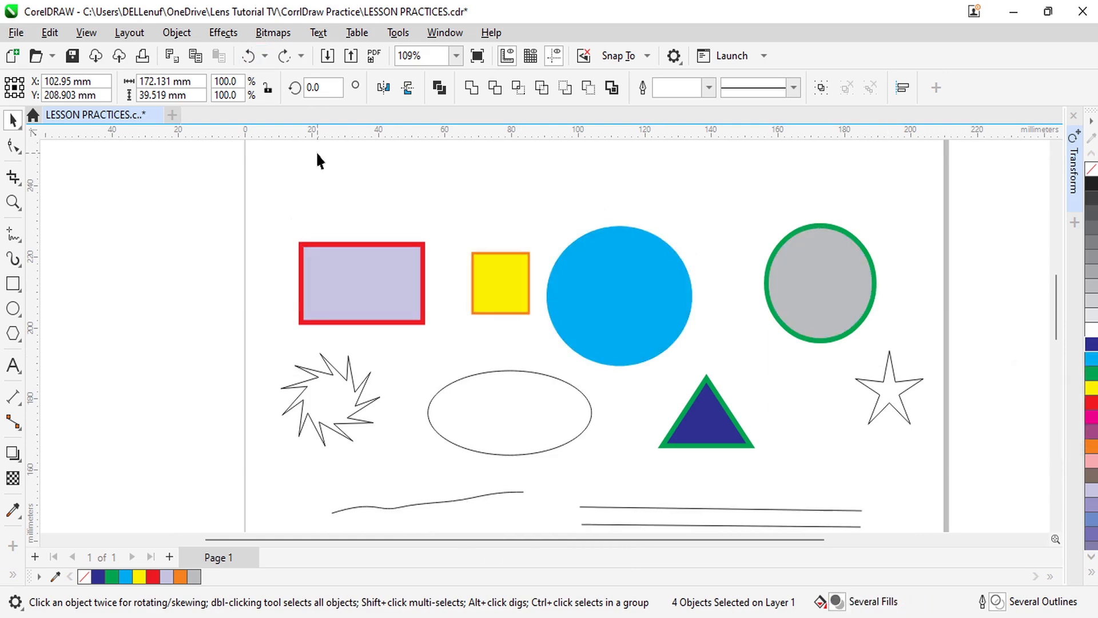
left_click(317, 153)
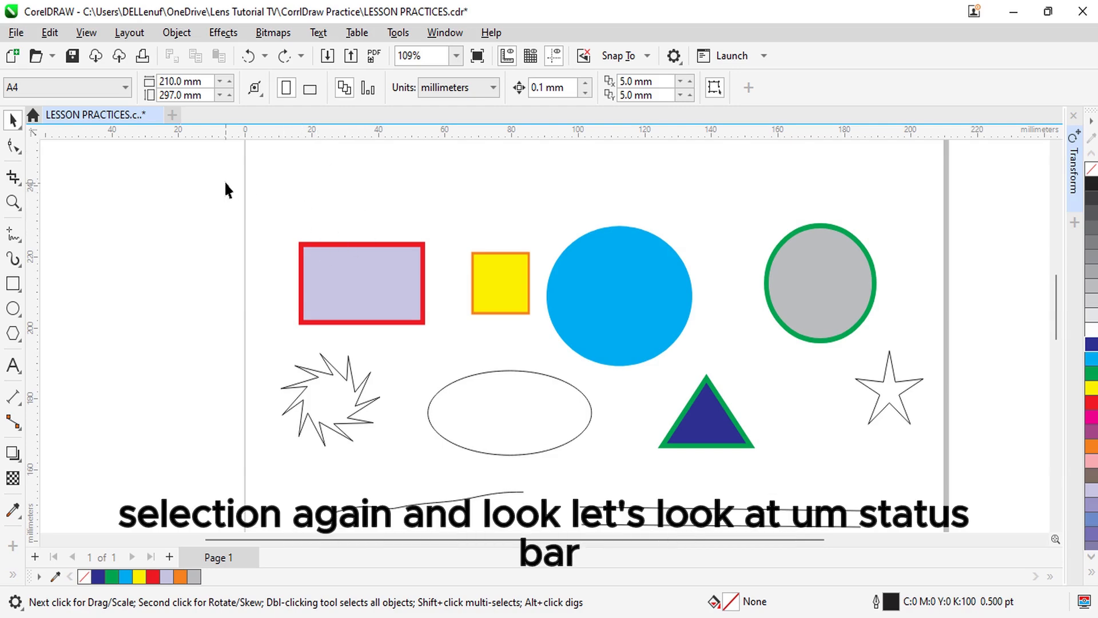
Step: Marquee-select the rectangle, the yellow square and the light blue circle together
left_click_drag(224, 180, 713, 378)
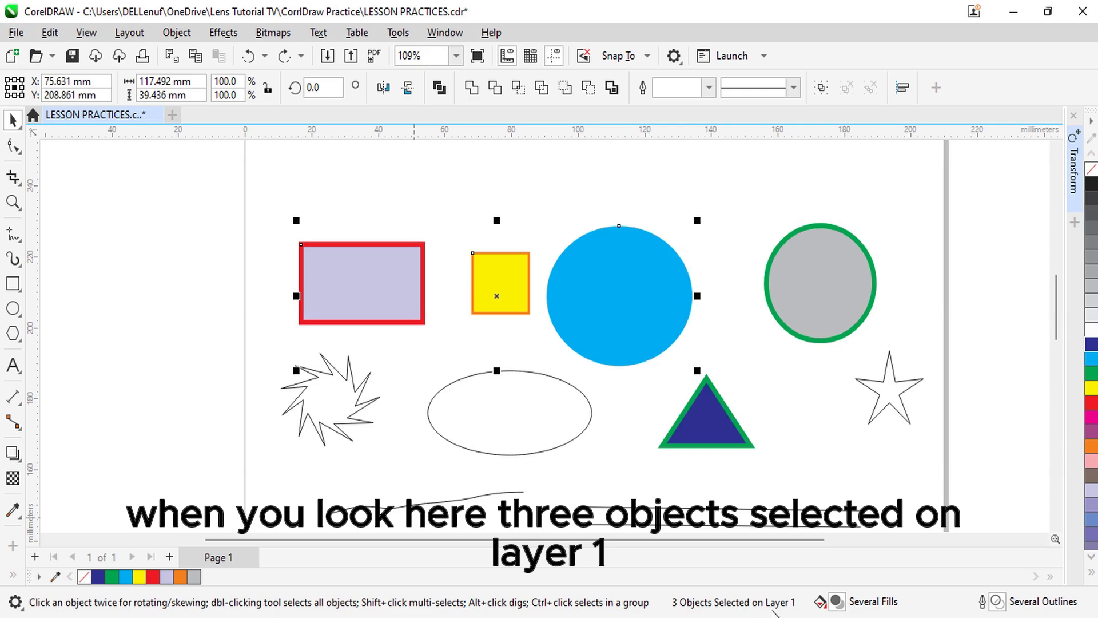
Step: Select the rectangle alone, switch the selection to the triangle, and check the status bar for the selected object's type
key("Escape")
left_click(331, 286)
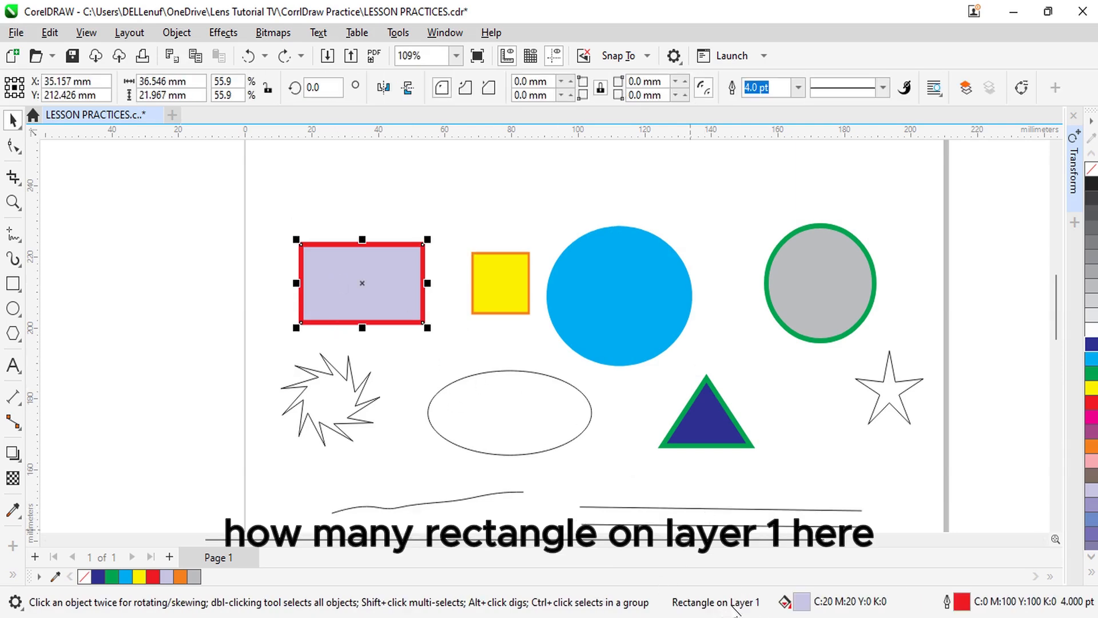
left_click(709, 421)
mouse_move(710, 616)
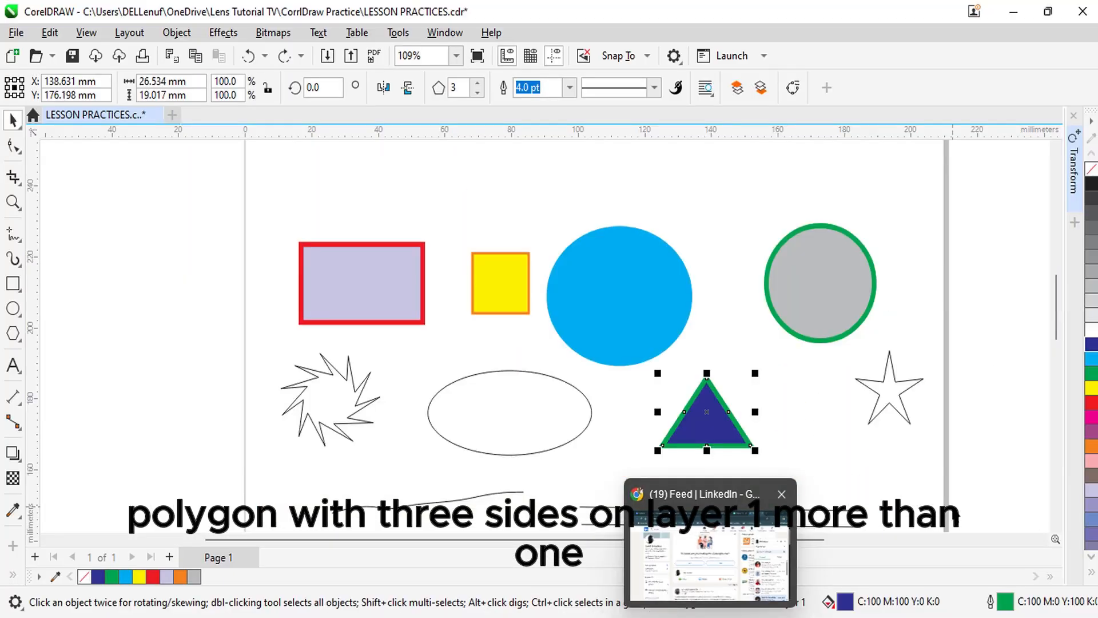
Step: Marquee-select the grey circle and the star together, check how many objects are selected, and clear the selection
left_click(993, 295)
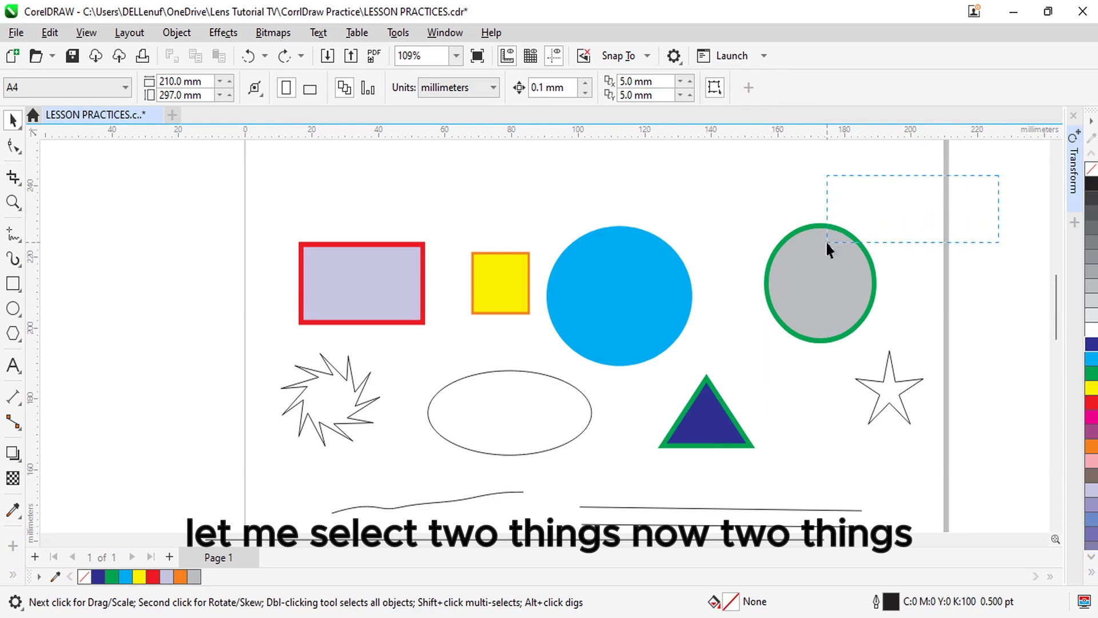
left_click_drag(827, 242, 756, 436)
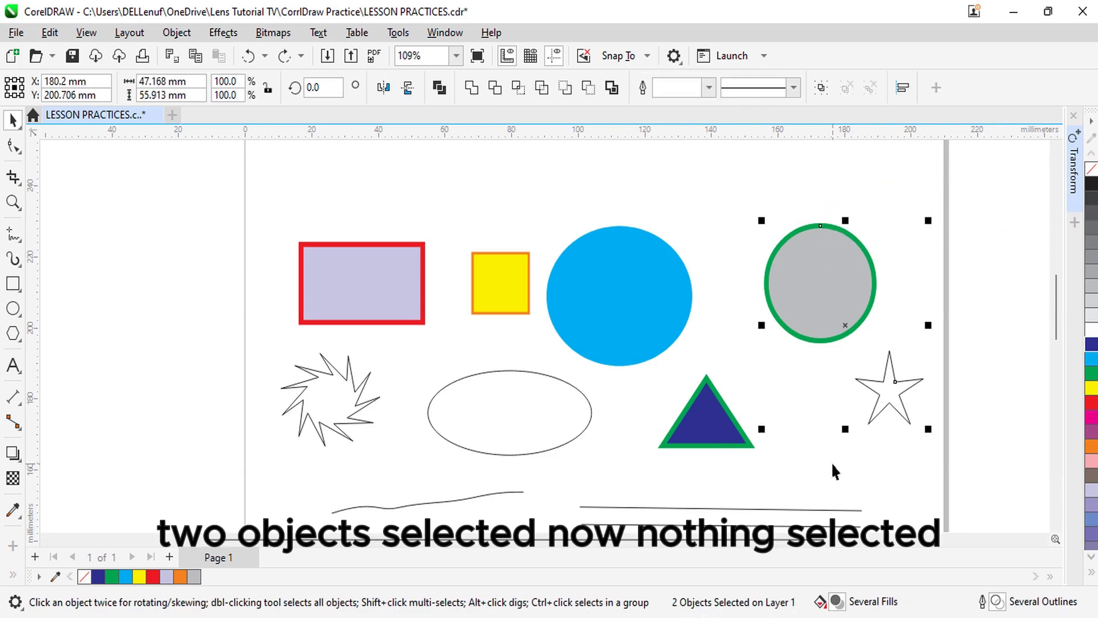
left_click(557, 188)
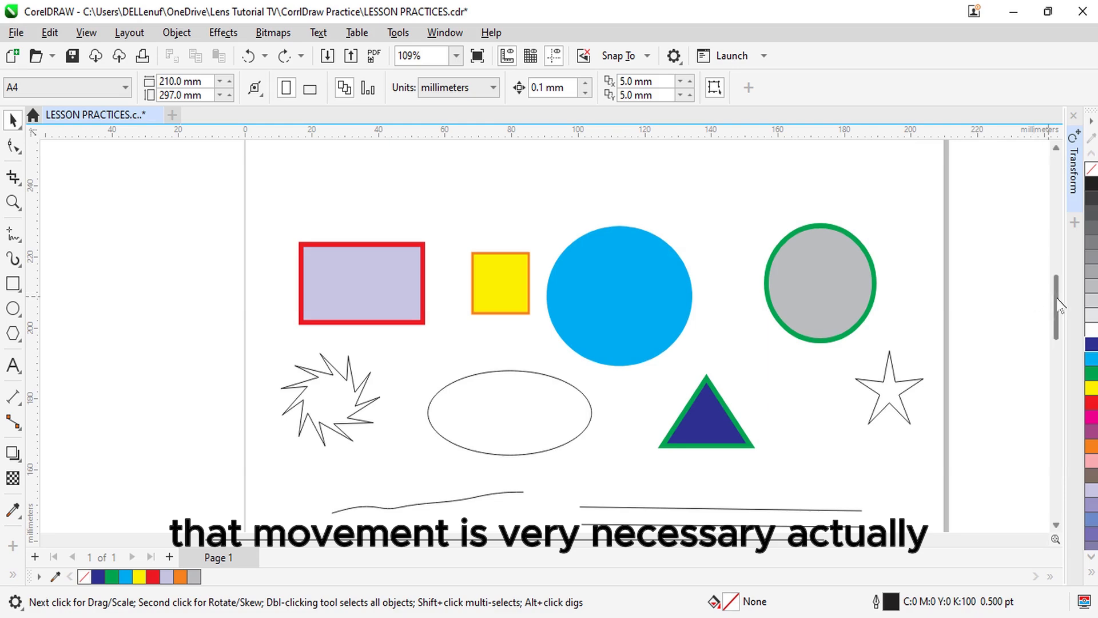
Step: Move the rectangle straight up into the empty area near the page's upper-left corner
scroll(1061, 277, "up", 3)
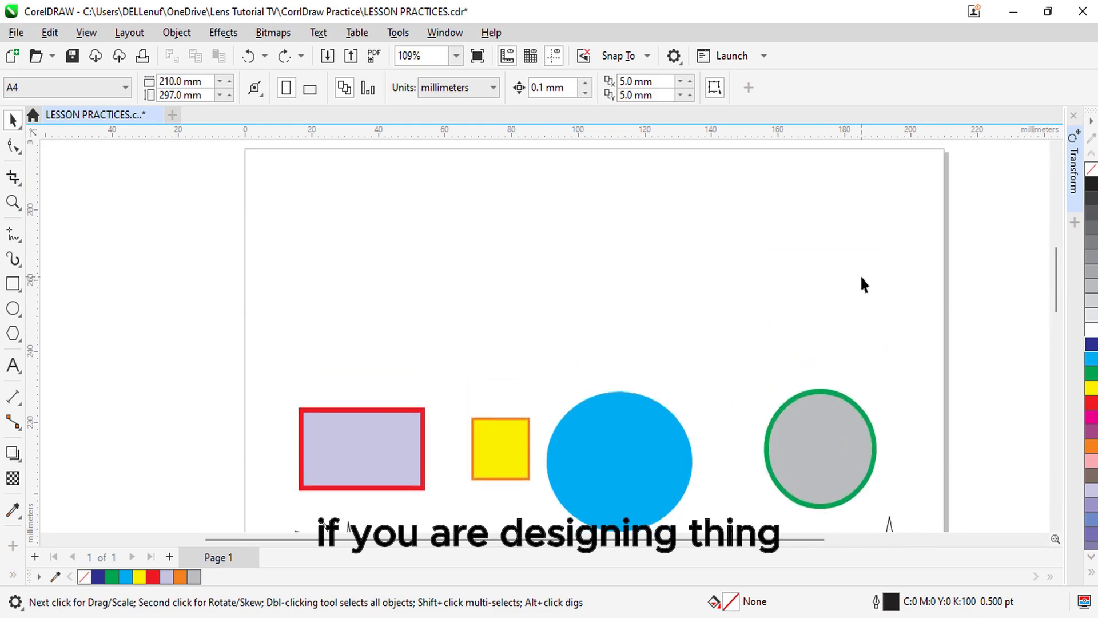
left_click(387, 442)
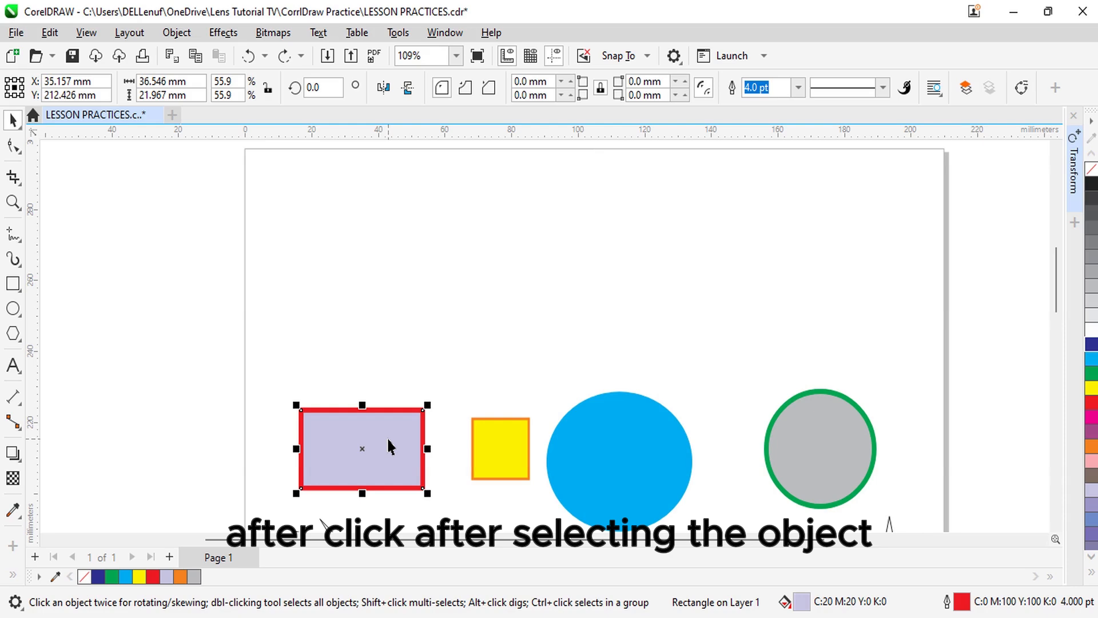
left_click_drag(388, 438, 388, 217)
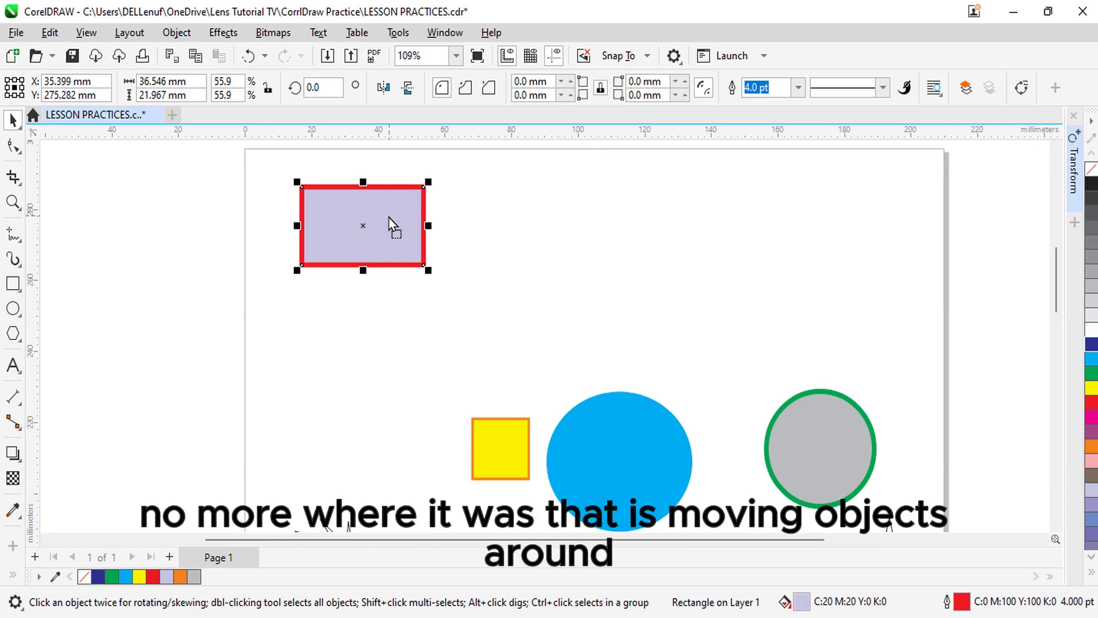
Step: Move the rectangle freely down, across to the right half of the page, and back to the upper left
left_click_drag(389, 223, 447, 355)
left_click_drag(448, 355, 750, 230)
left_click_drag(750, 230, 416, 252)
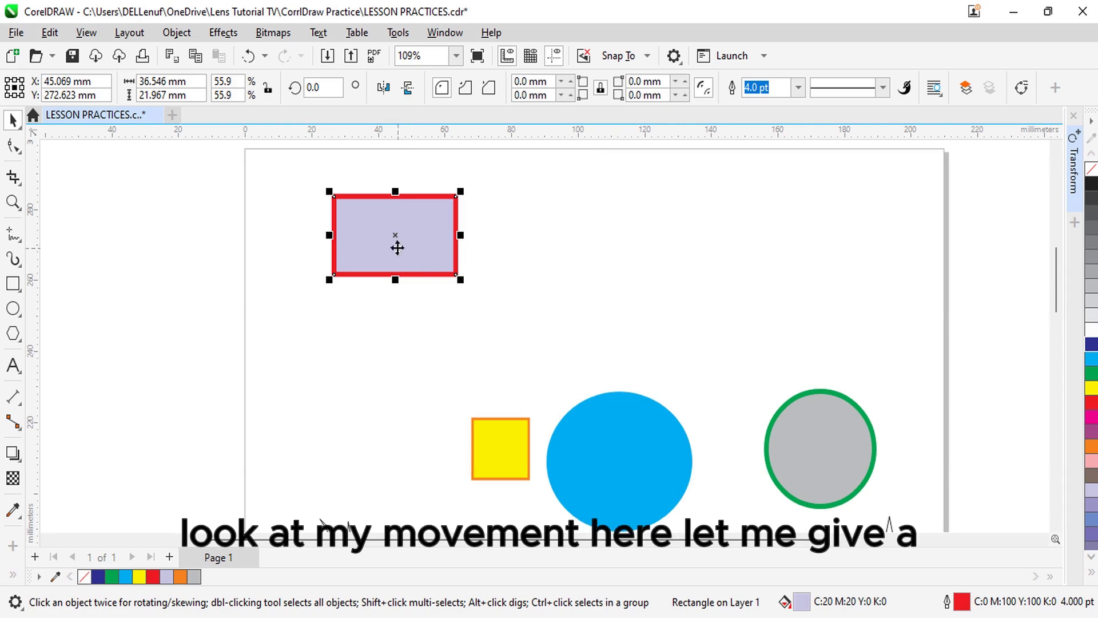
Step: Shift the rectangle slightly down, add a horizontal guideline along its bottom edge, and clear the selection
left_click_drag(397, 243, 387, 263)
left_click_drag(400, 133, 432, 304)
left_click(457, 327)
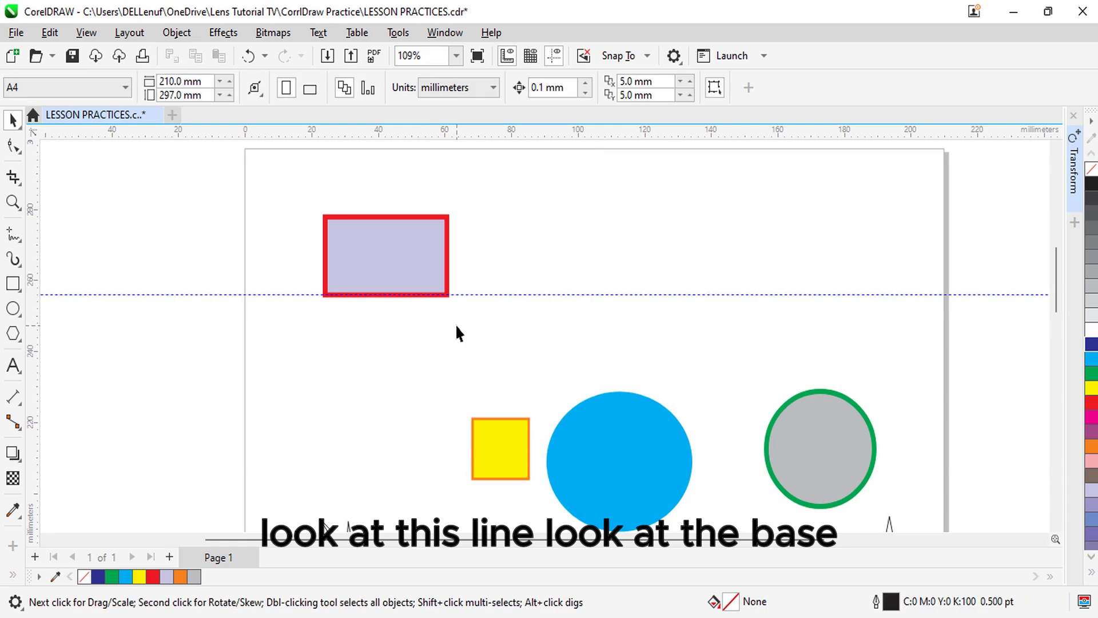
Step: Move the rectangle horizontally along the guideline to the page's right side and back to about X 26 mm, and deselect it
left_click_drag(380, 271, 768, 270)
left_click_drag(768, 270, 327, 273)
left_click(338, 304)
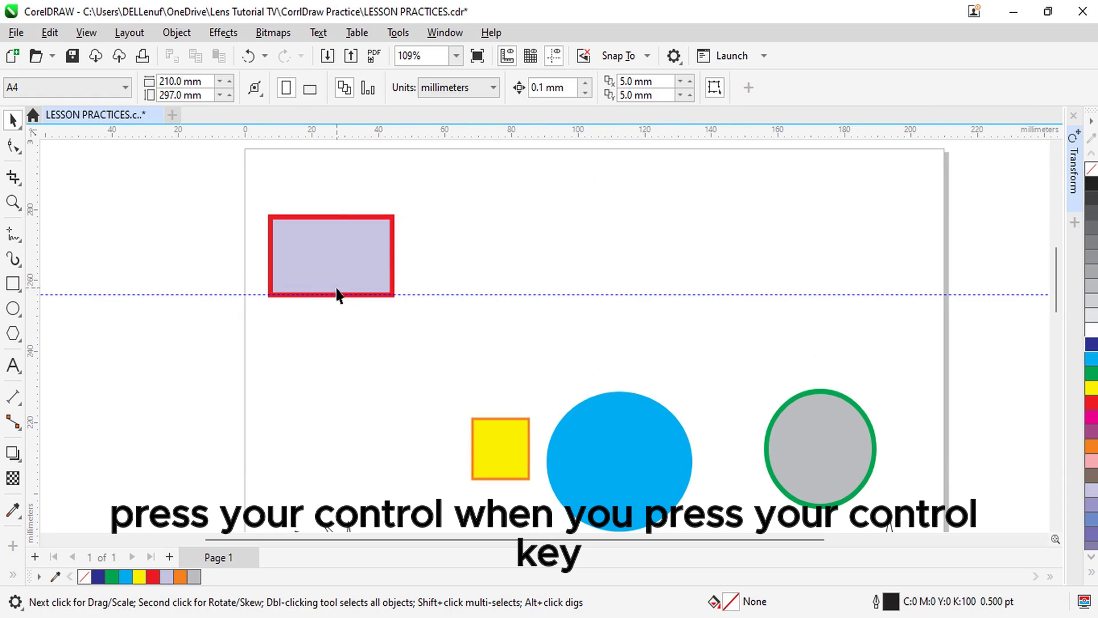
Step: Move the rectangle about 8 mm to the right, keeping its bottom edge on the guideline, and deselect it
left_click(332, 275)
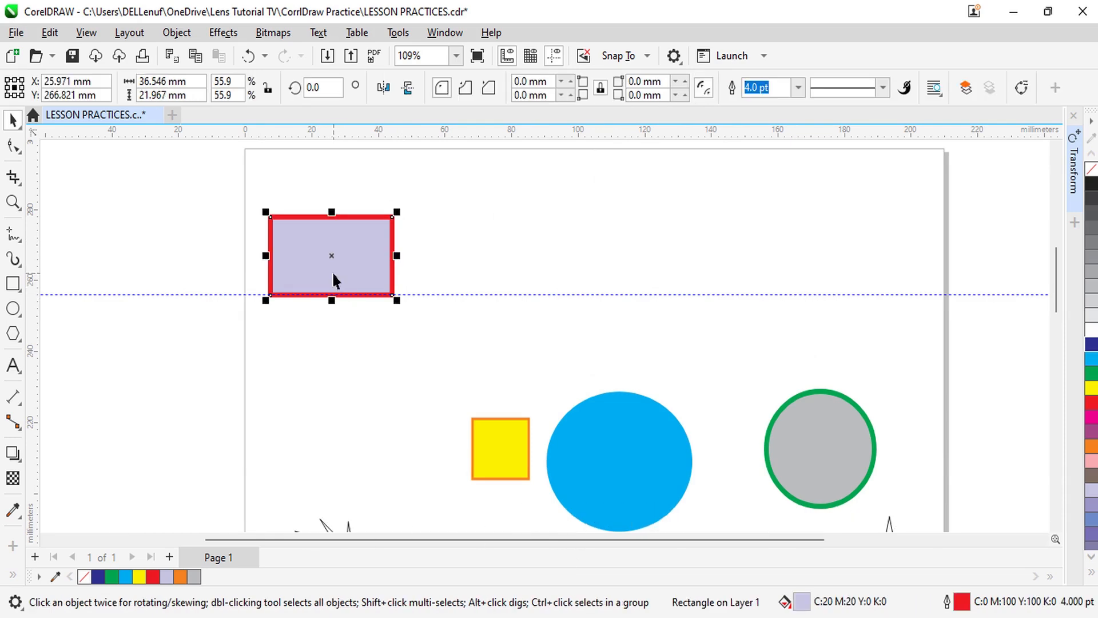
left_click_drag(333, 281, 358, 269)
left_click(429, 383)
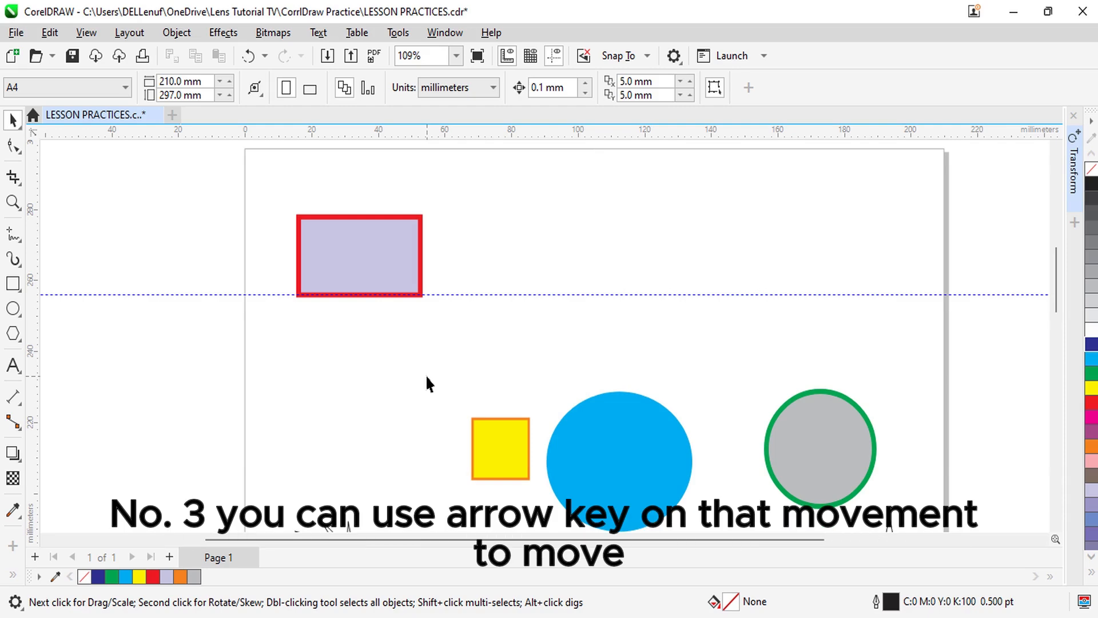
Step: Nudge the rectangle to the right in 0.1 mm steps to about X 34.9 mm, and clear the selection
left_click(392, 265)
key("Right")
key("Right")
key("Right")
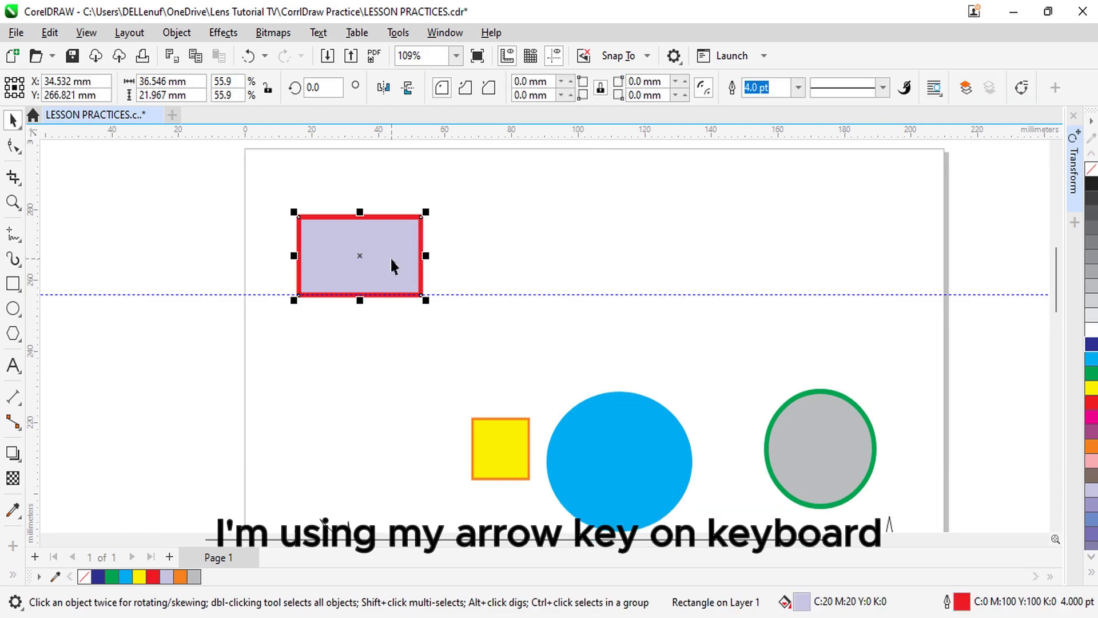
key("Right")
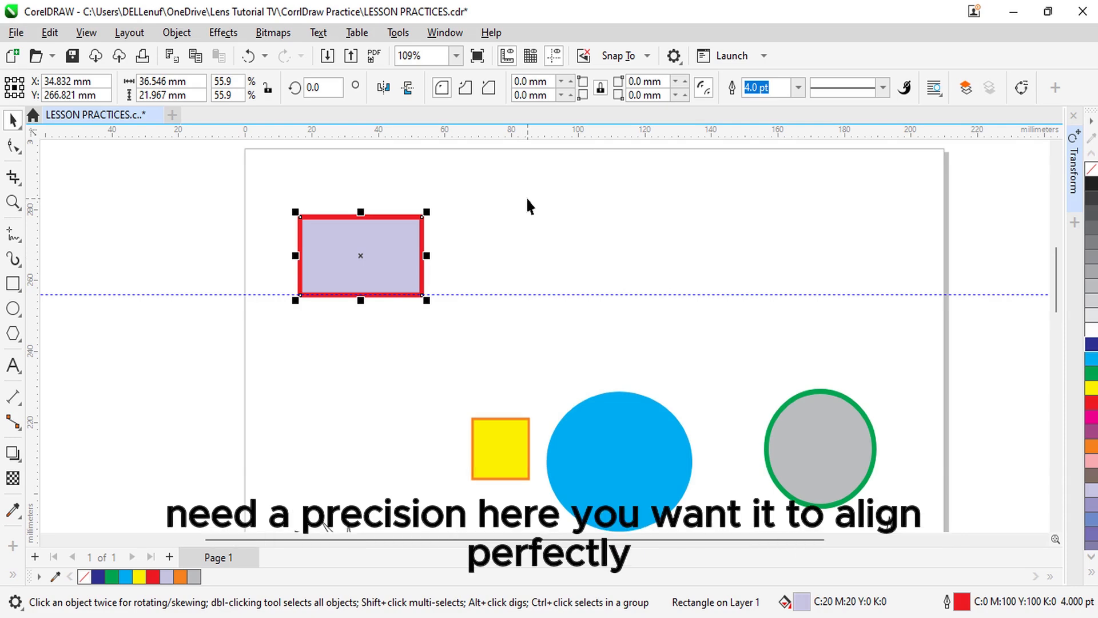
left_click(515, 218)
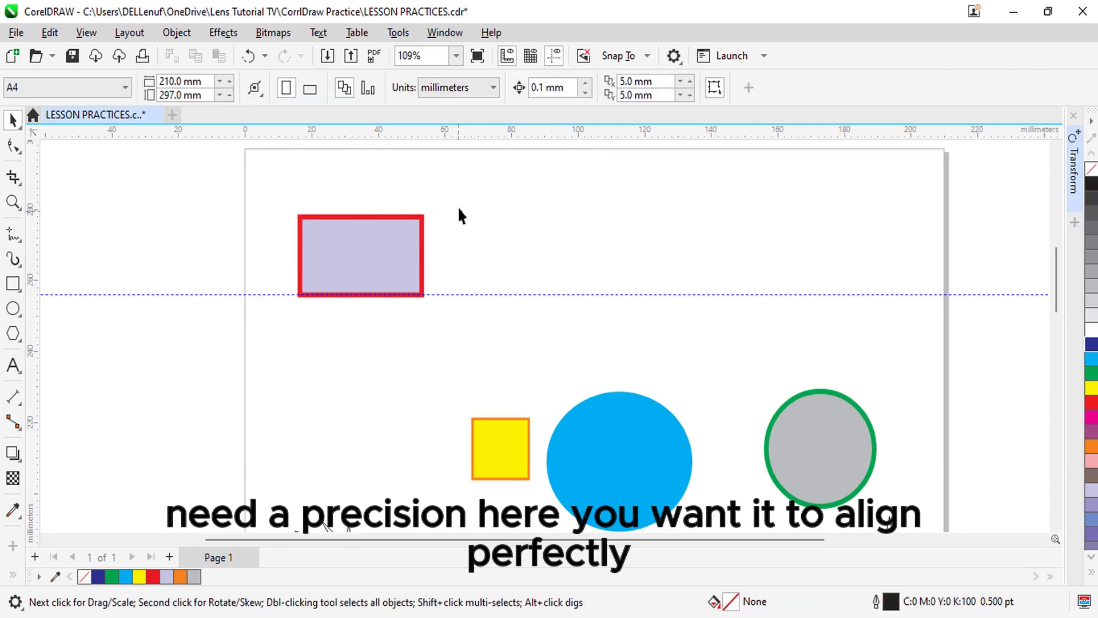
Step: Nudge the rectangle further right in 0.1 mm steps to about X 39.6 mm
left_click(387, 235)
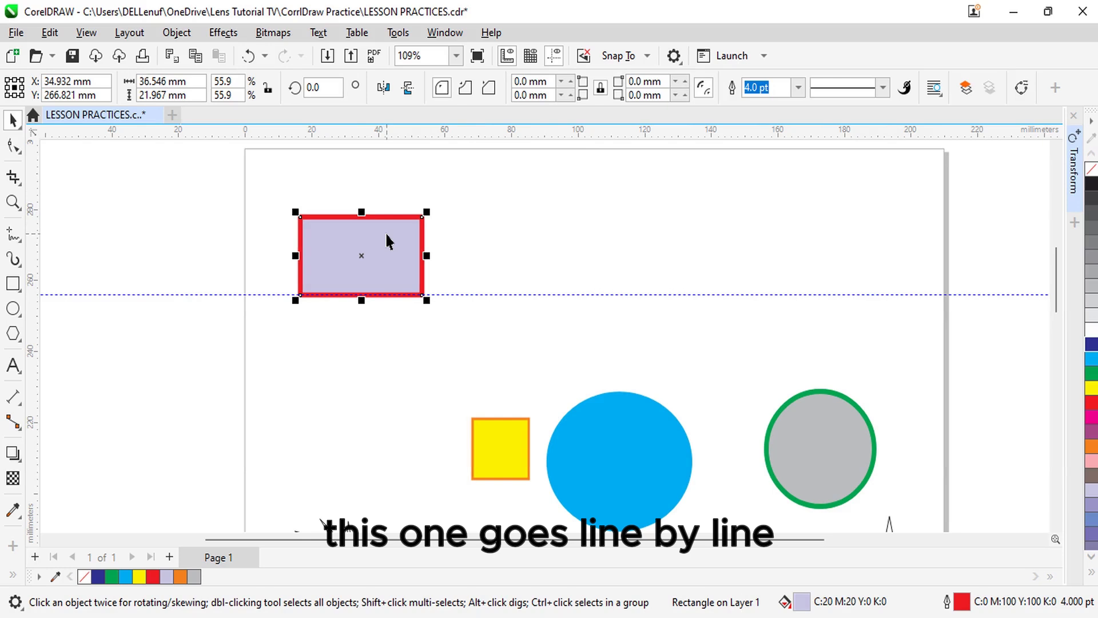
key("Right")
key("Right")
key("Right")
key("Right")
key("Right")
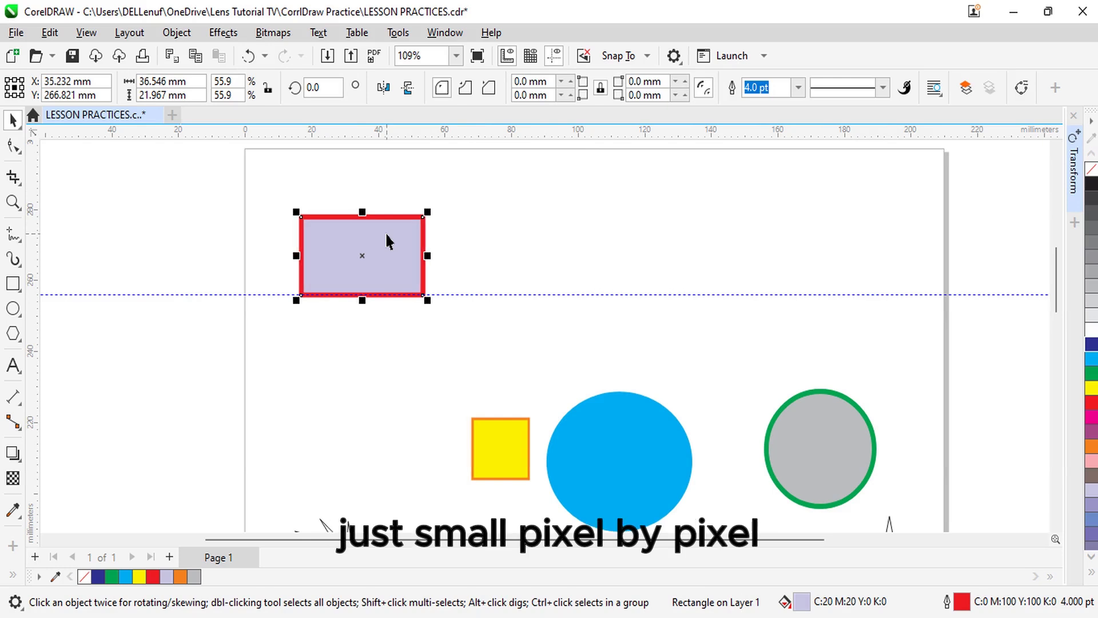
key("Right")
key("Right")
key("Right")
key("Right")
key("Right")
key("Right")
key("Right")
key("Right")
key("Right")
key("Right")
key("Right")
key("Right")
key("Right")
key("Right")
key("Right")
key("Right")
key("Right")
key("Right")
key("Right")
key("Right")
key("Right")
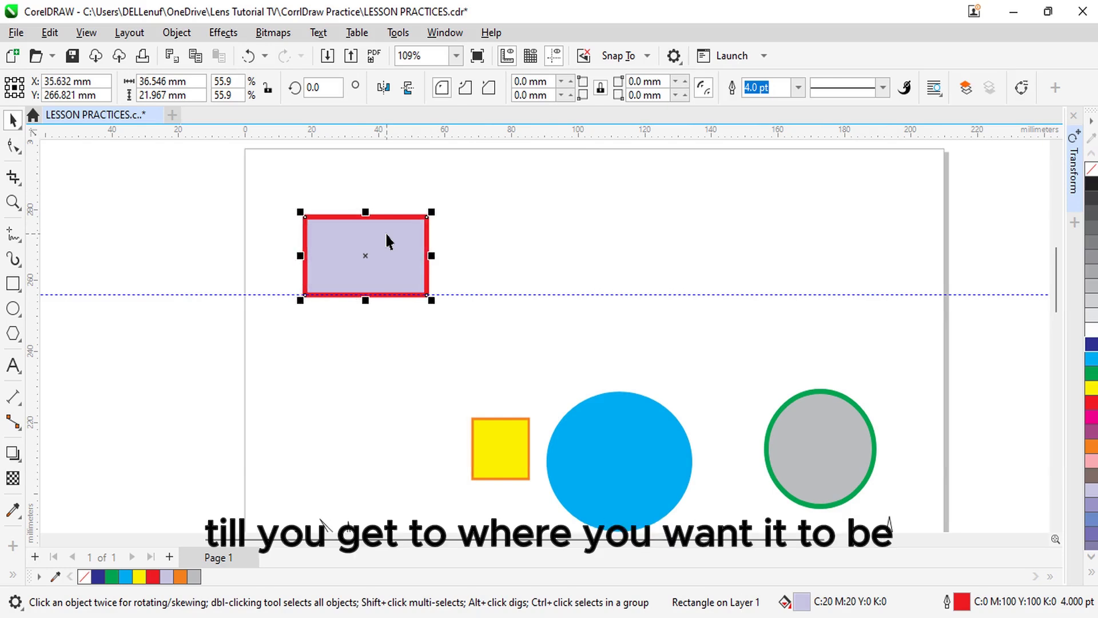
key("Right")
key("Right")
key("Right")
key("Right")
key("Right")
key("Right")
key("Right")
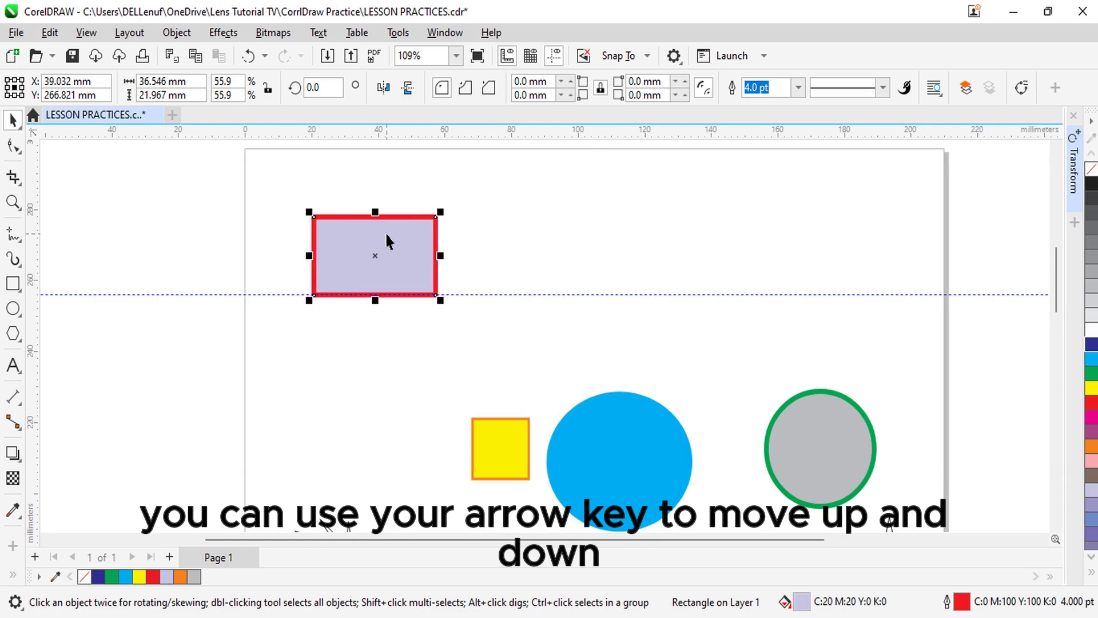
Step: Nudge the rectangle down and back up in 0.1 mm steps, finishing at about Y 266.1 mm, and deselect it
key("Down")
key("Down")
key("Down")
key("Down")
key("Down")
key("Down")
key("Down")
key("Down")
key("Down")
key("Down")
key("Down")
key("Down")
key("Down")
key("Down")
key("Down")
key("Down")
key("Down")
key("Down")
key("Down")
key("Down")
key("Down")
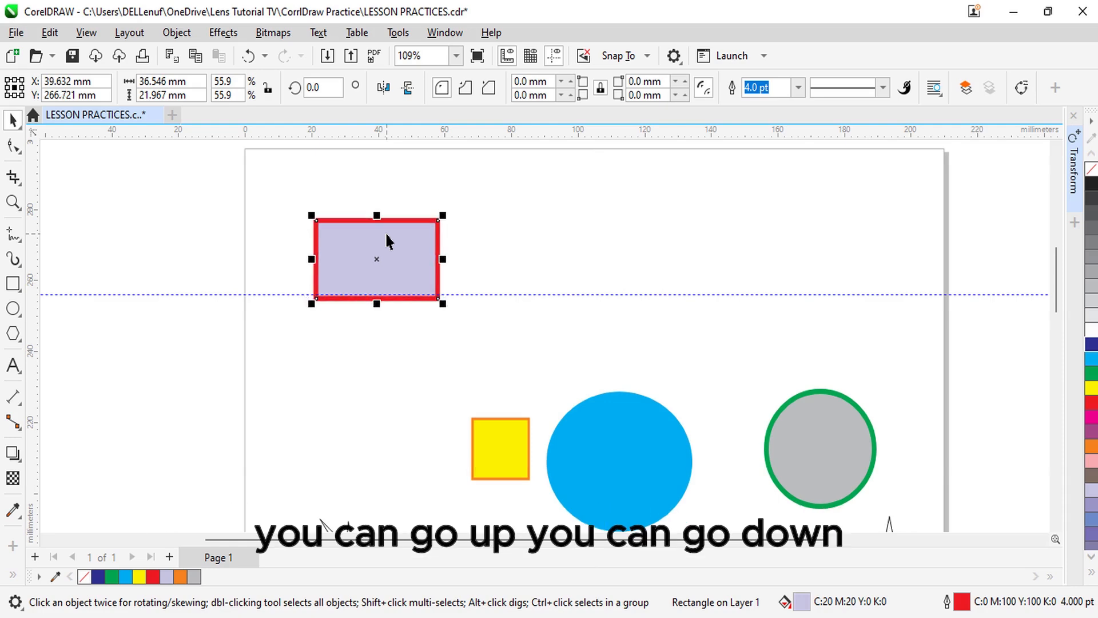
key("Up")
key("Up")
key("Up")
key("Up")
key("Up")
key("Up")
key("Up")
key("Up")
key("Up")
key("Up")
key("Up")
key("Up")
key("Up")
key("Up")
key("Up")
key("Up")
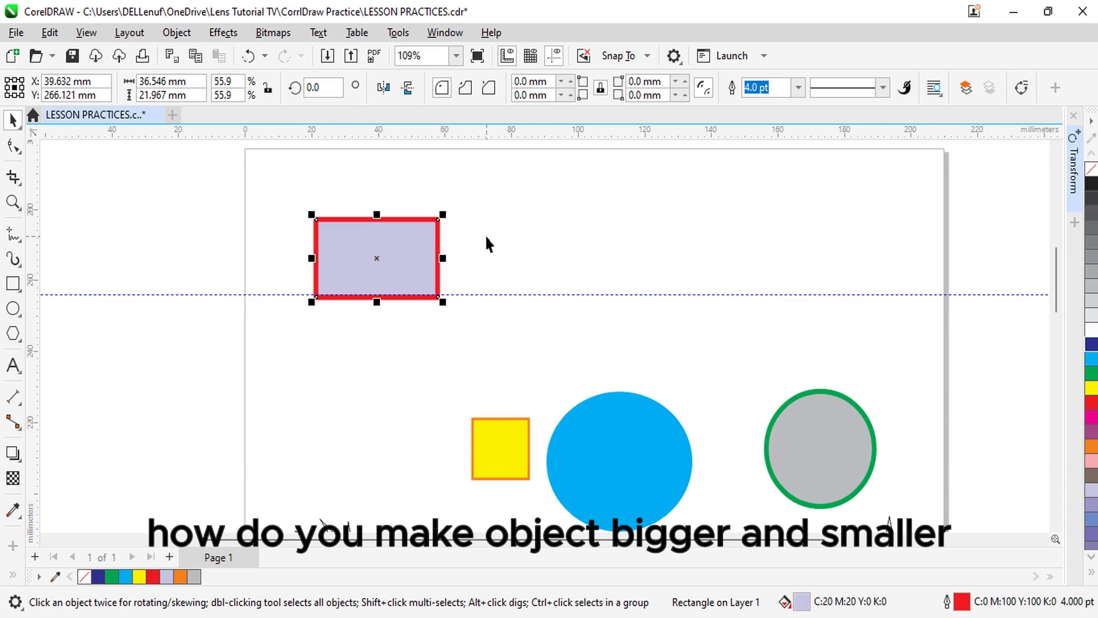
left_click(532, 227)
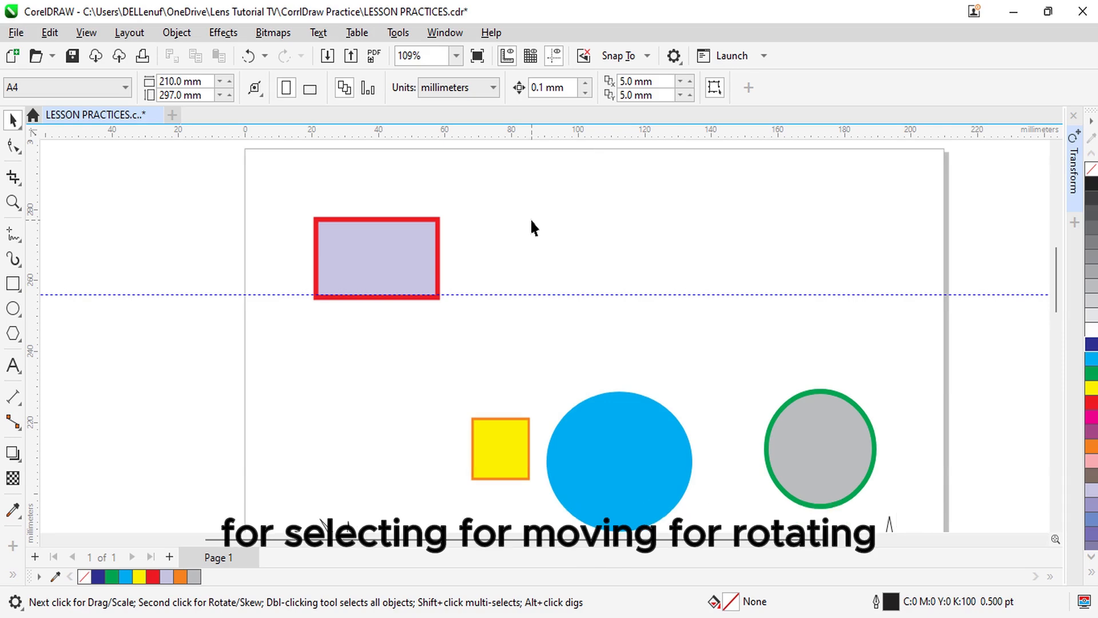
Step: Stretch the rectangle's right side to about 128 mm wide, then its bottom edge downward, undoing each stretch
left_click(418, 253)
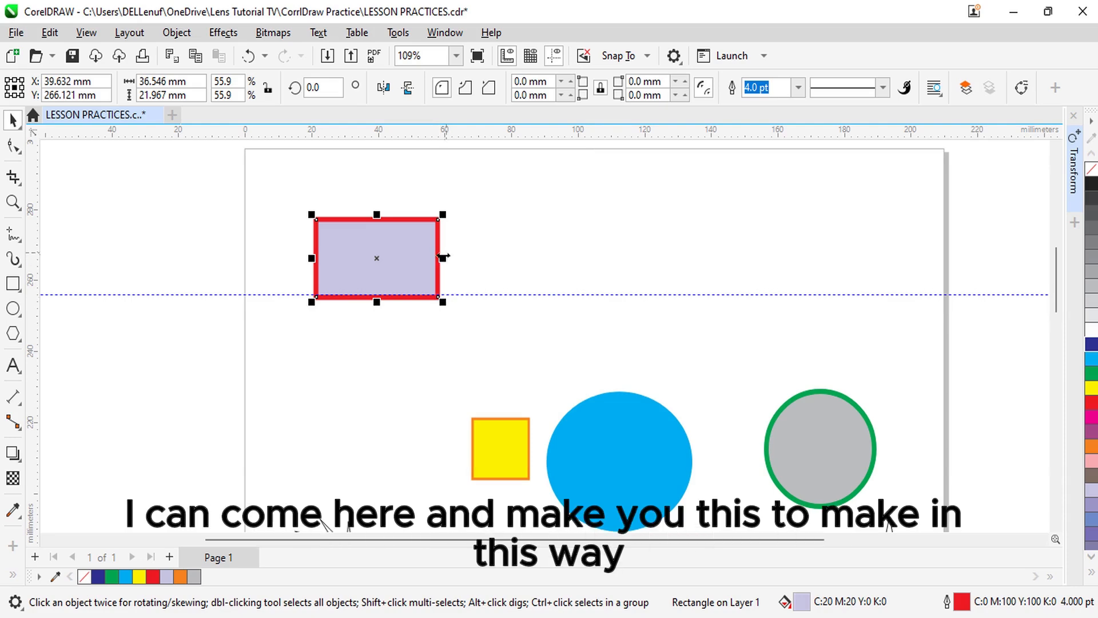
left_click_drag(442, 256, 748, 244)
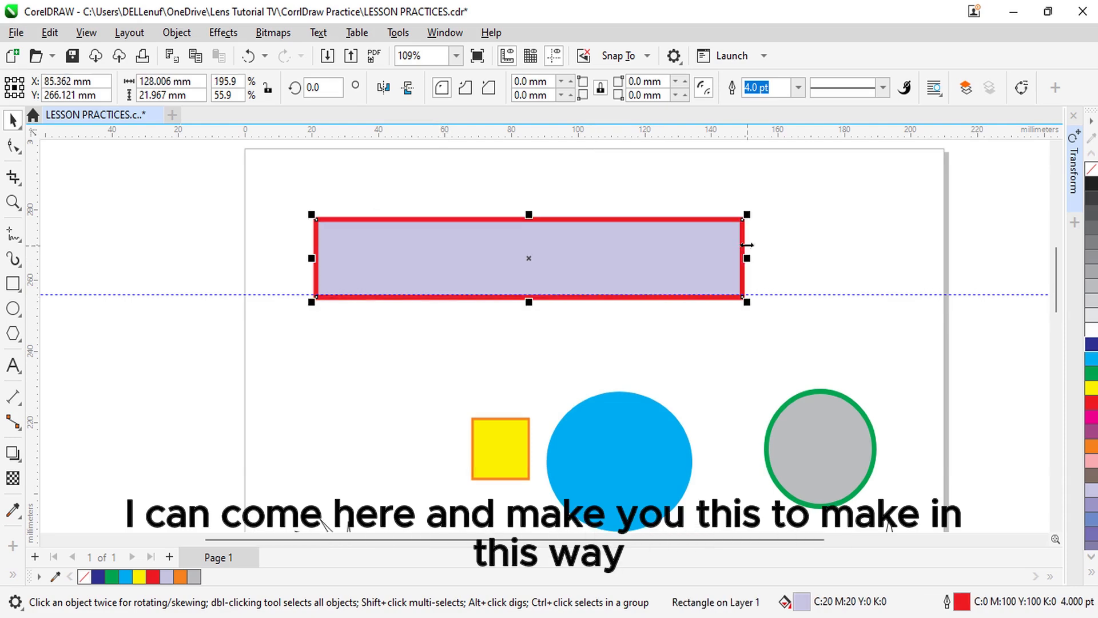
left_click(248, 56)
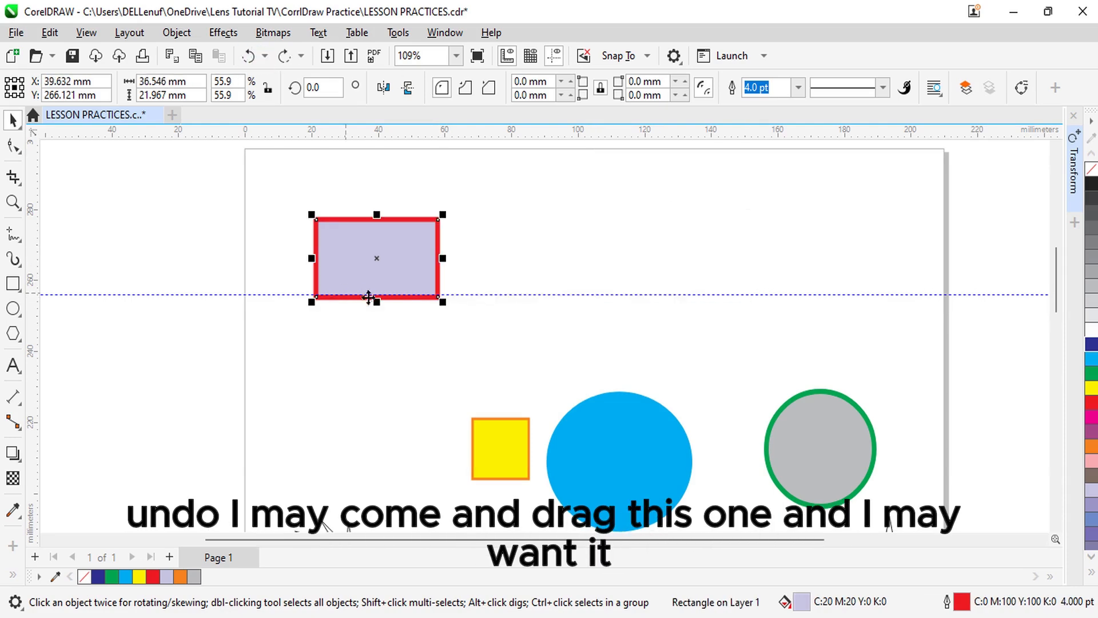
left_click_drag(377, 303, 389, 455)
left_click(249, 55)
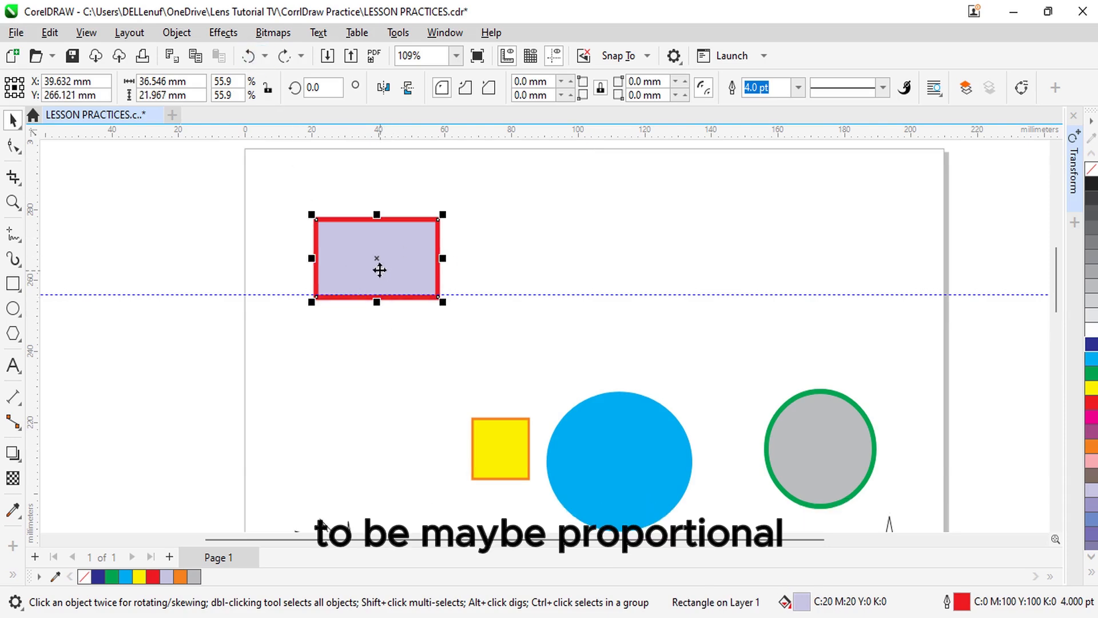
Step: Move the rectangle down below the guideline to about X 28.8 mm, Y 227.9 mm
left_click_drag(377, 262, 338, 419)
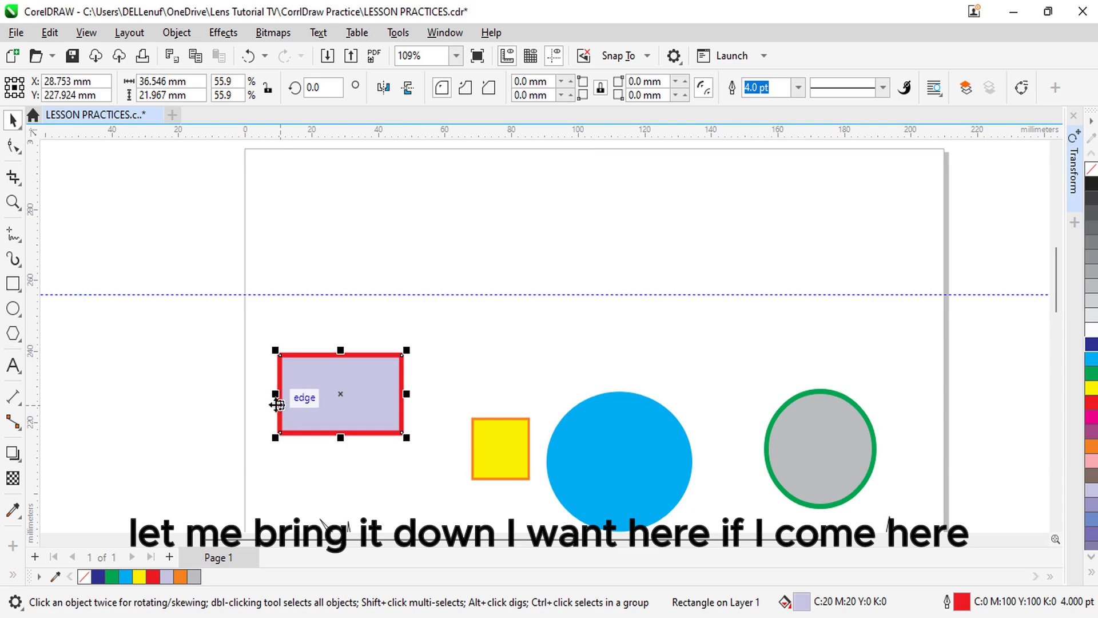
Step: Stretch the rectangle's left side outward to about 85 mm wide, then its top edge upward, undoing each stretch
left_click_drag(276, 394, 107, 395)
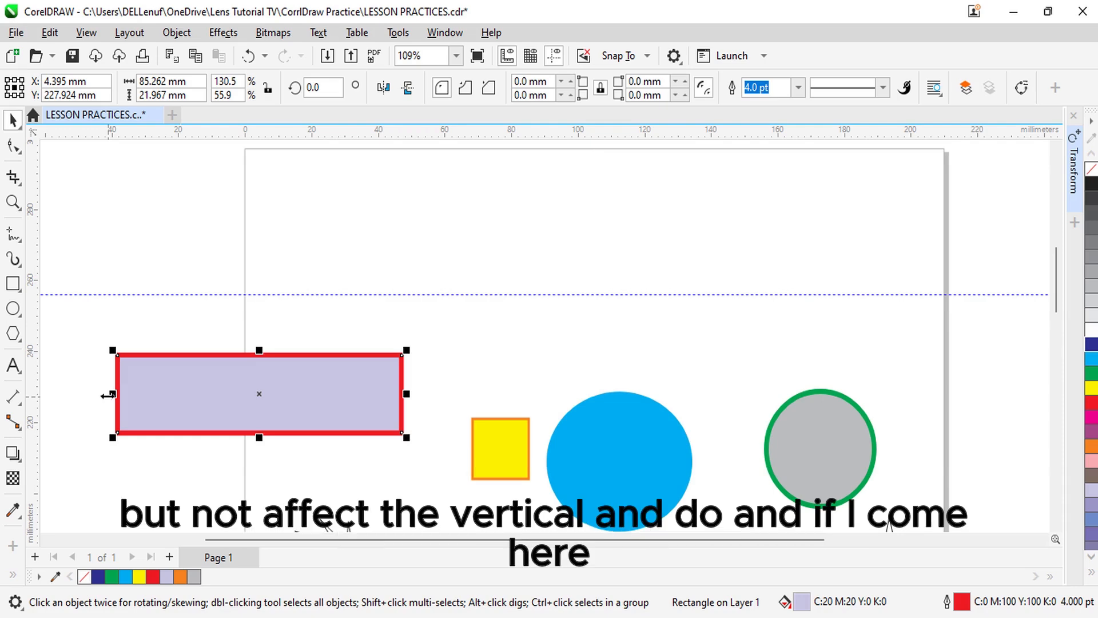
key("ctrl+z")
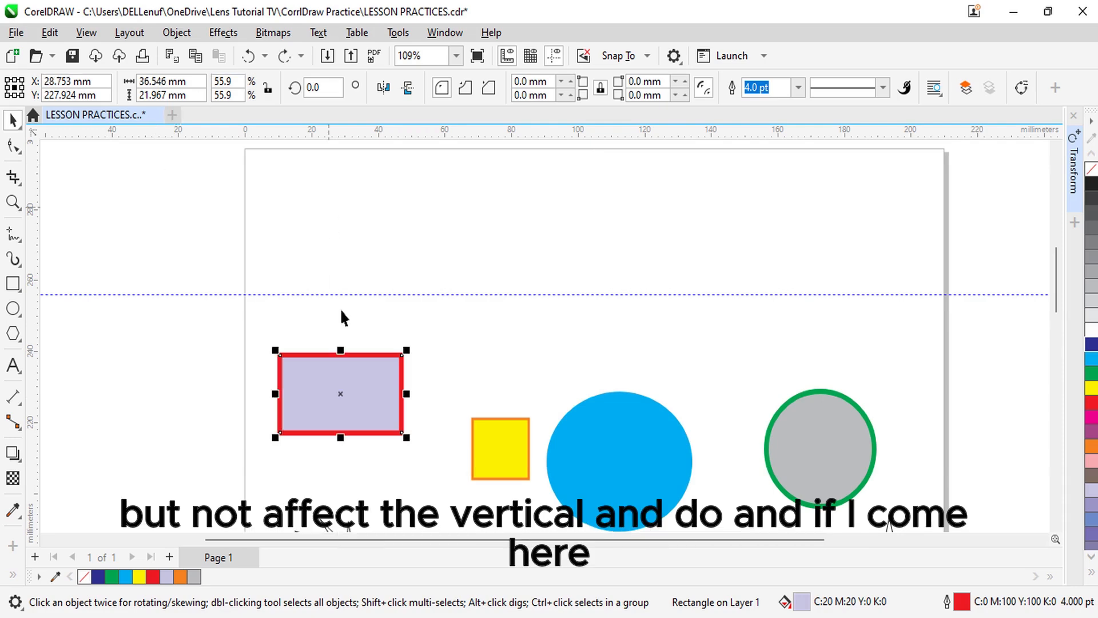
left_click_drag(341, 346, 345, 167)
left_click(248, 55)
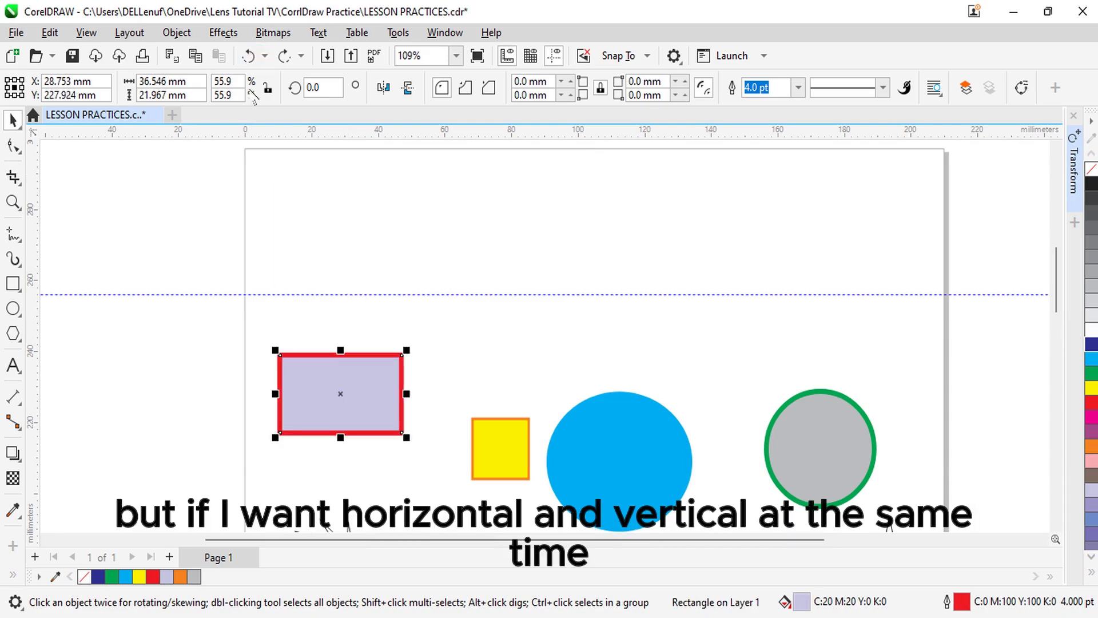
left_click(319, 232)
Step: Scale the rectangle proportionally from its upper-right corner to about 95 × 57 mm, and undo the scaling
left_click(354, 389)
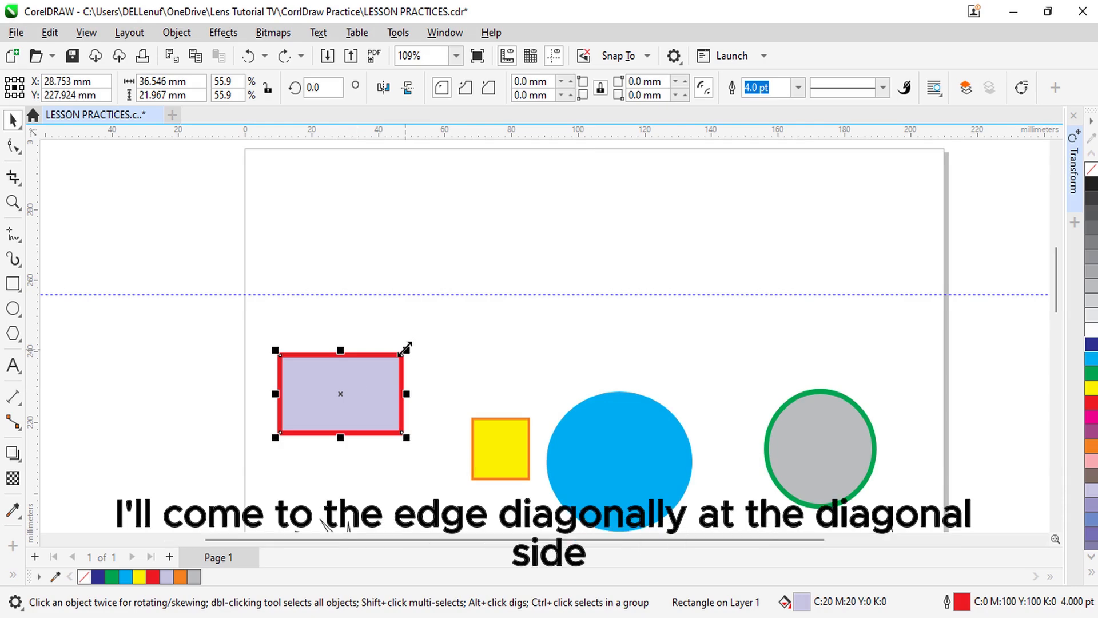
left_click_drag(409, 345, 603, 190)
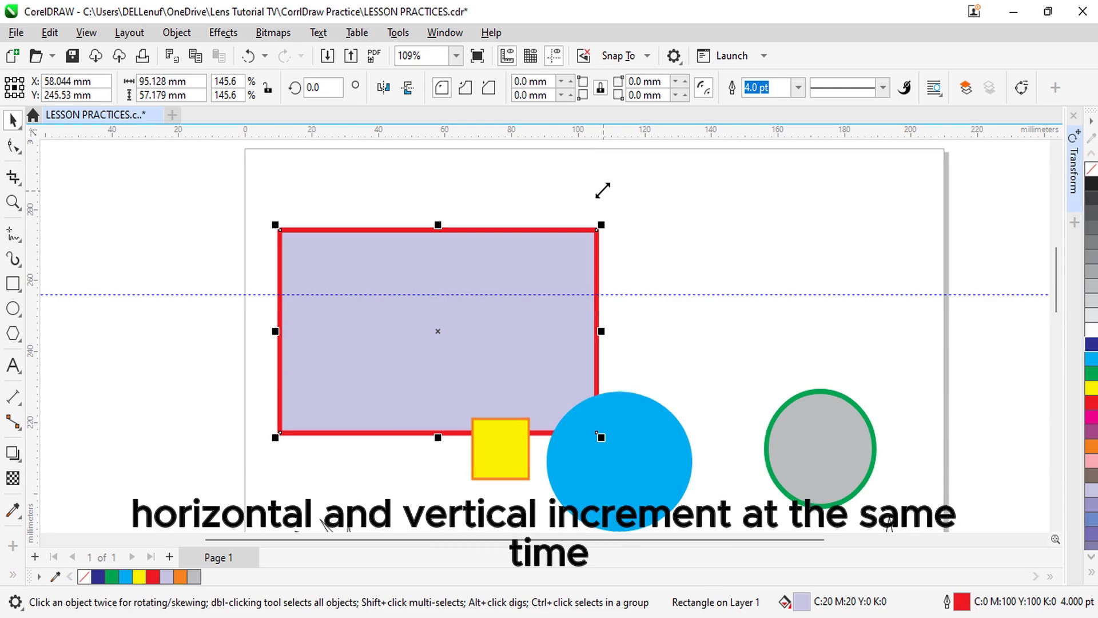
left_click(248, 55)
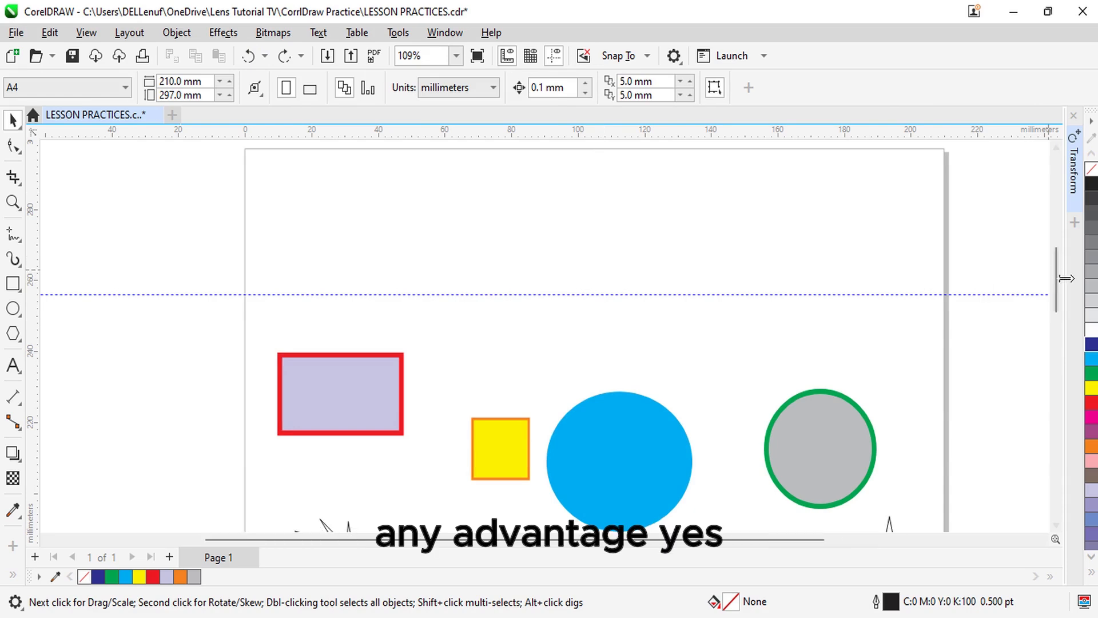
Step: Stretch the boy image's right side to about 135 mm wide, then its top edge to about 114 mm tall, undoing each stretch
left_click_drag(1057, 280, 1074, 407)
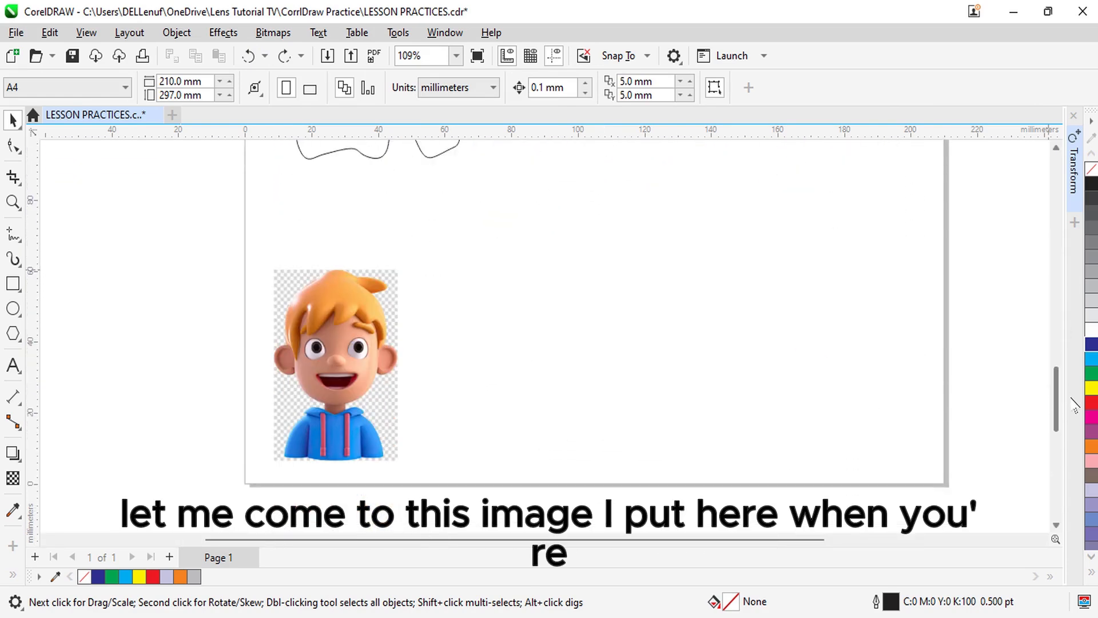
left_click(348, 408)
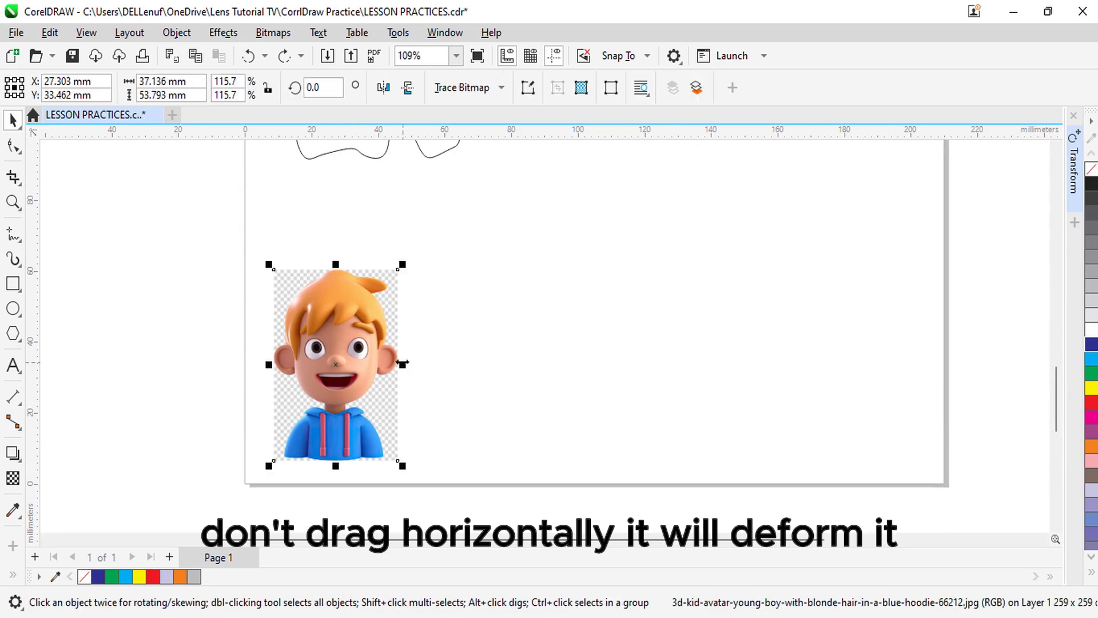
left_click_drag(403, 363, 726, 364)
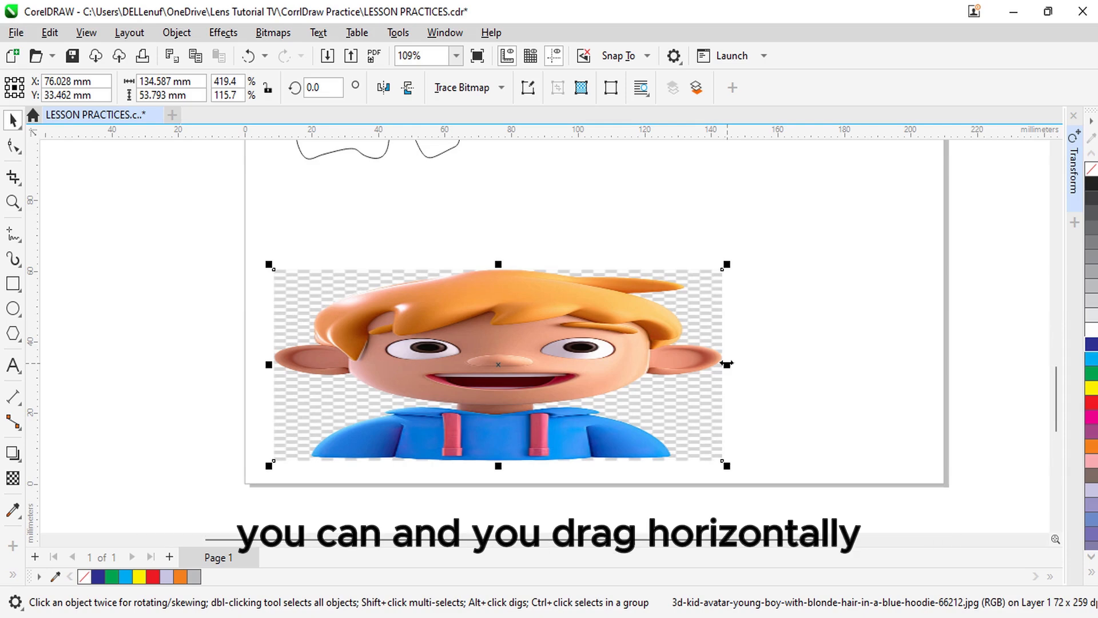
left_click(249, 56)
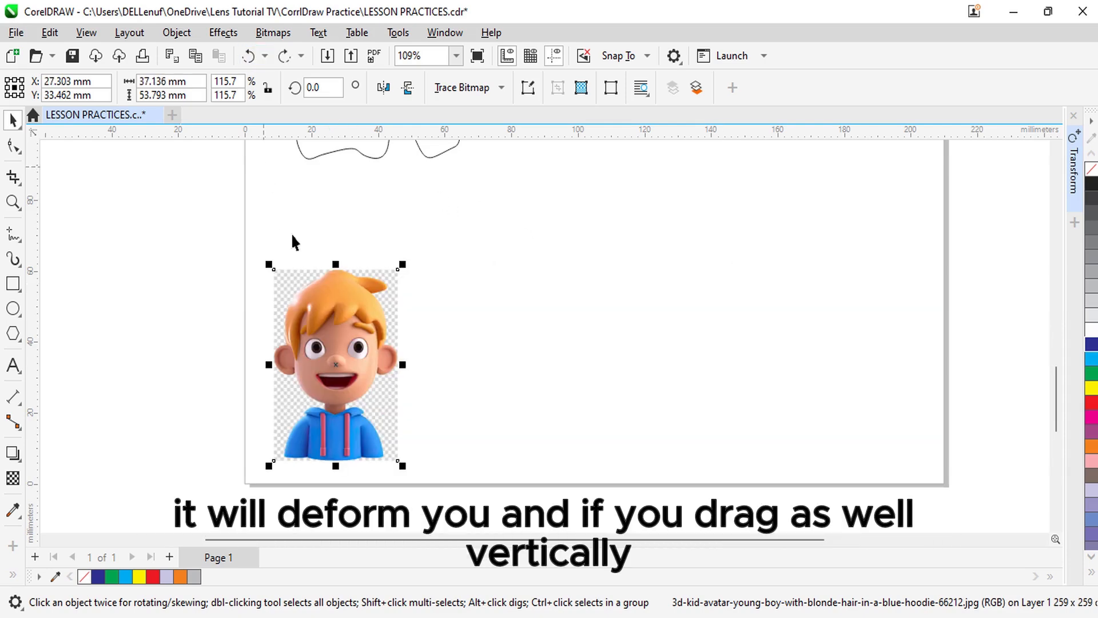
left_click_drag(336, 264, 343, 112)
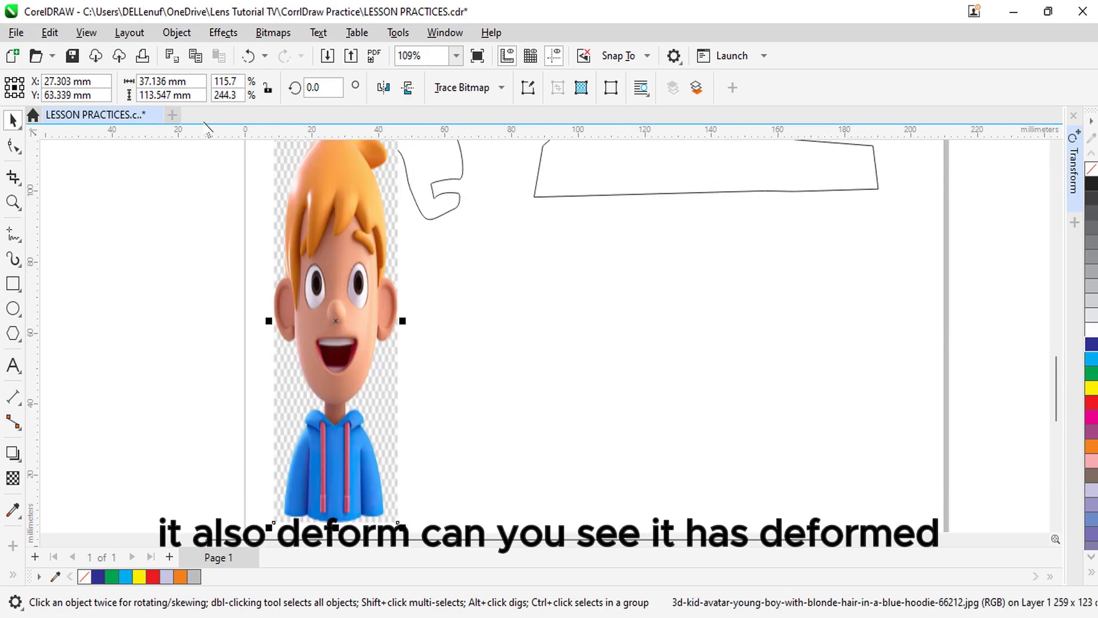
left_click(248, 55)
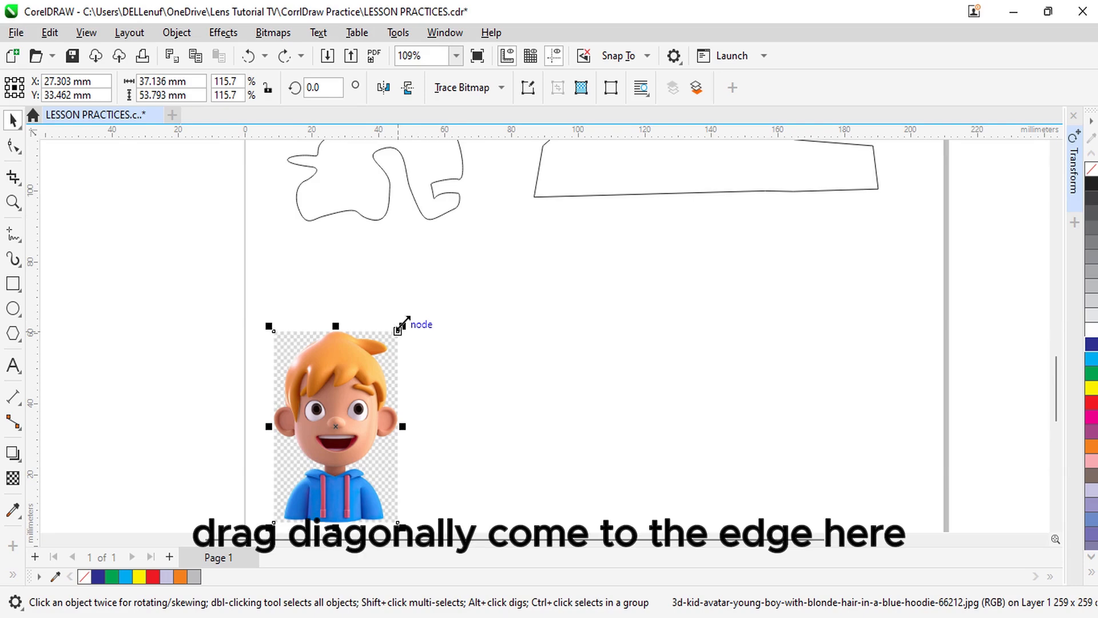
Step: Scale the boy image proportionally from its upper-right corner to about 82 × 119 mm, then reduce it to about 39 × 56 mm
left_click_drag(404, 324, 556, 139)
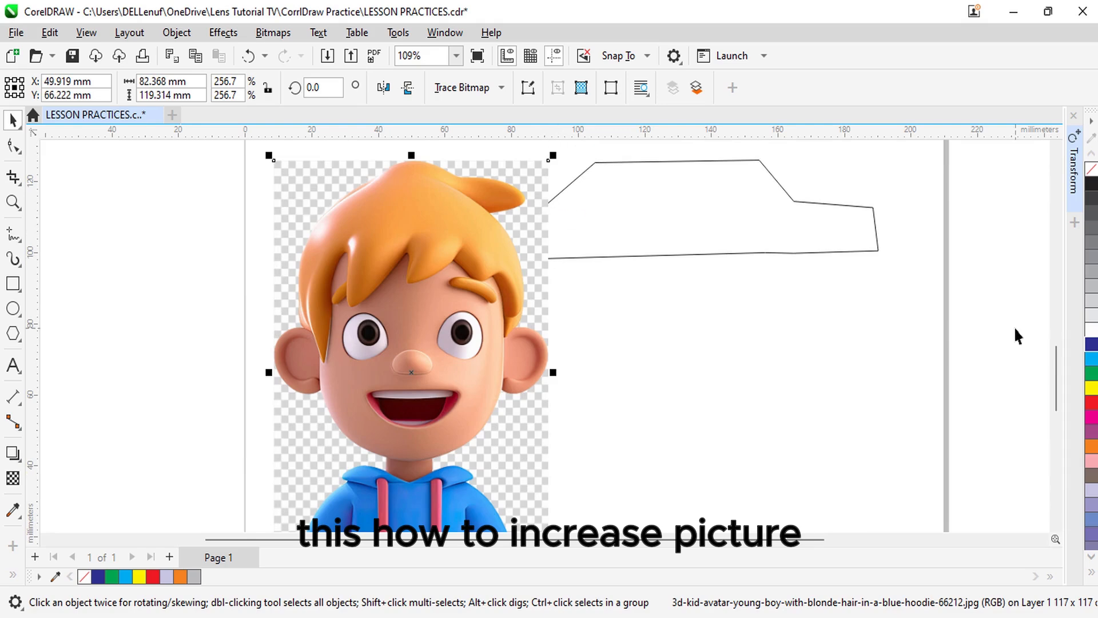
mouse_move(1062, 374)
left_mouse_down()
mouse_move(1061, 398)
mouse_move(1064, 378)
left_mouse_up()
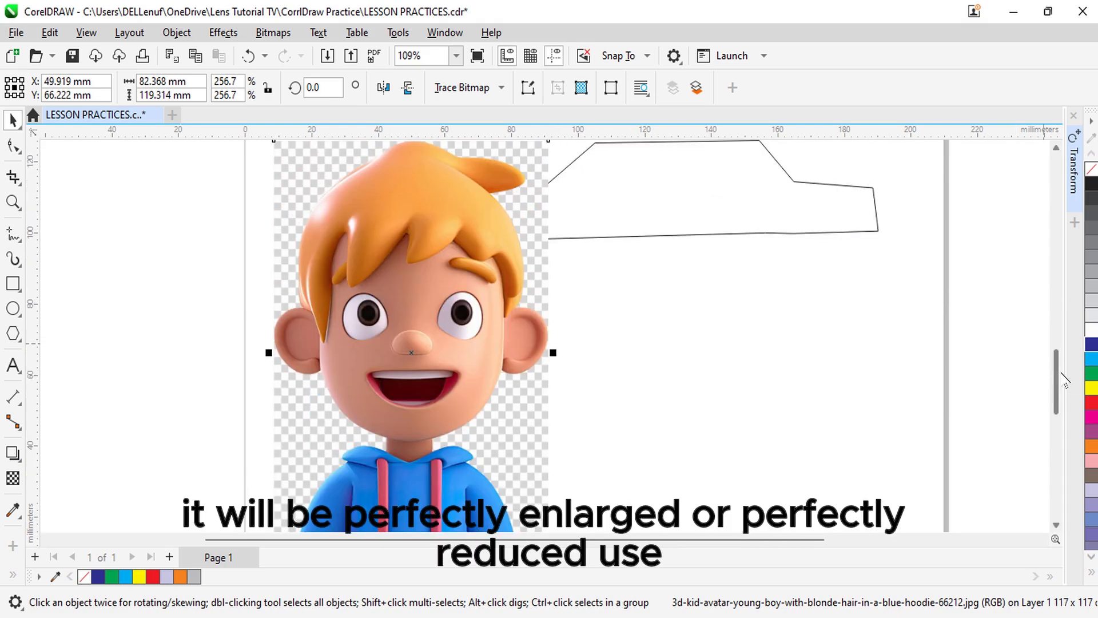
left_click_drag(1065, 380, 1063, 358)
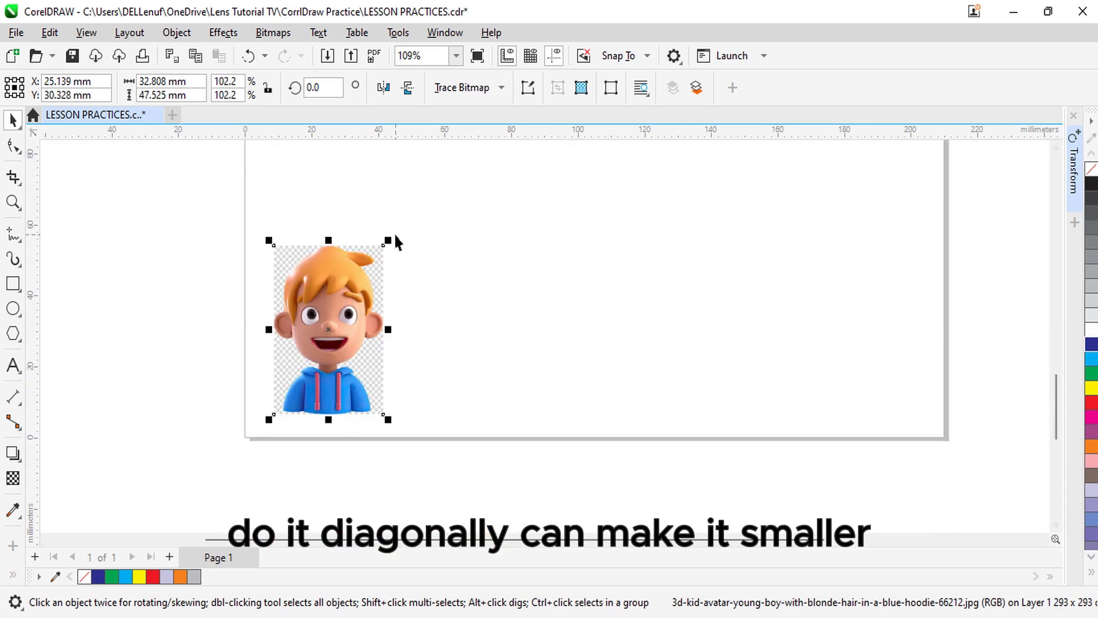
left_click_drag(395, 240, 409, 208)
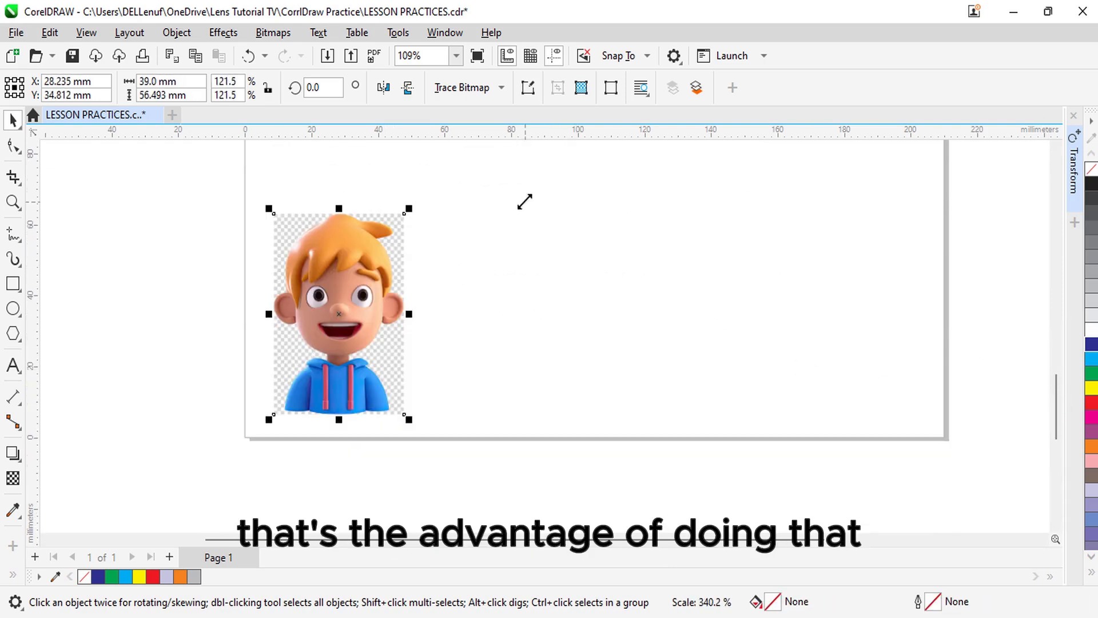
Step: Delete the horizontal guideline above the red-outlined rectangle and move the rectangle to about X 92.8 mm, Y 264.2 mm
left_click_drag(1057, 388, 1068, 281)
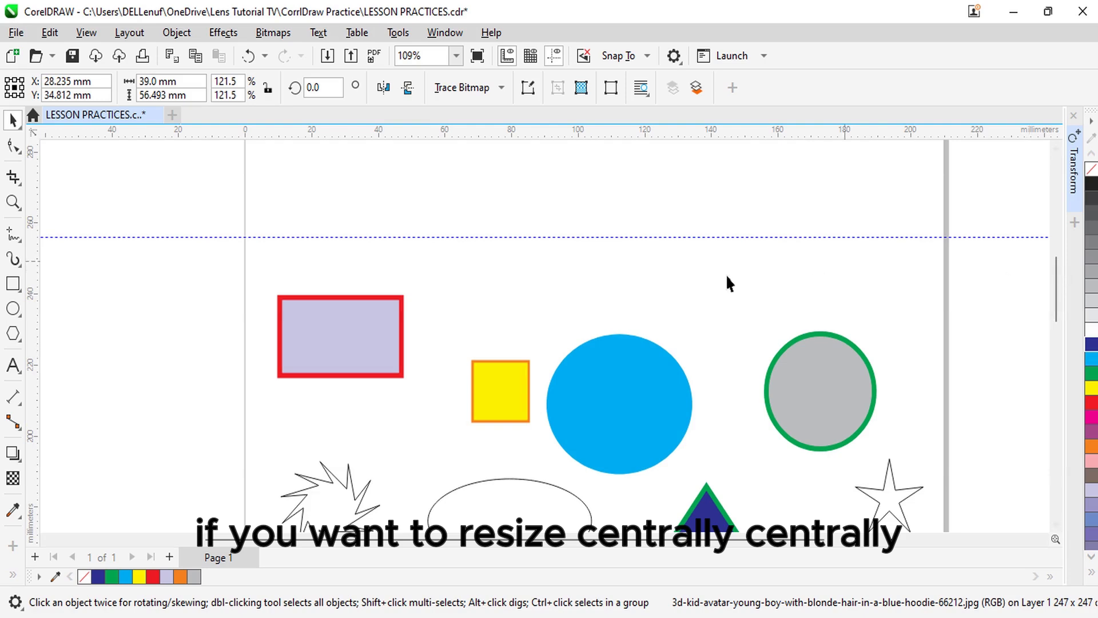
left_click(338, 346)
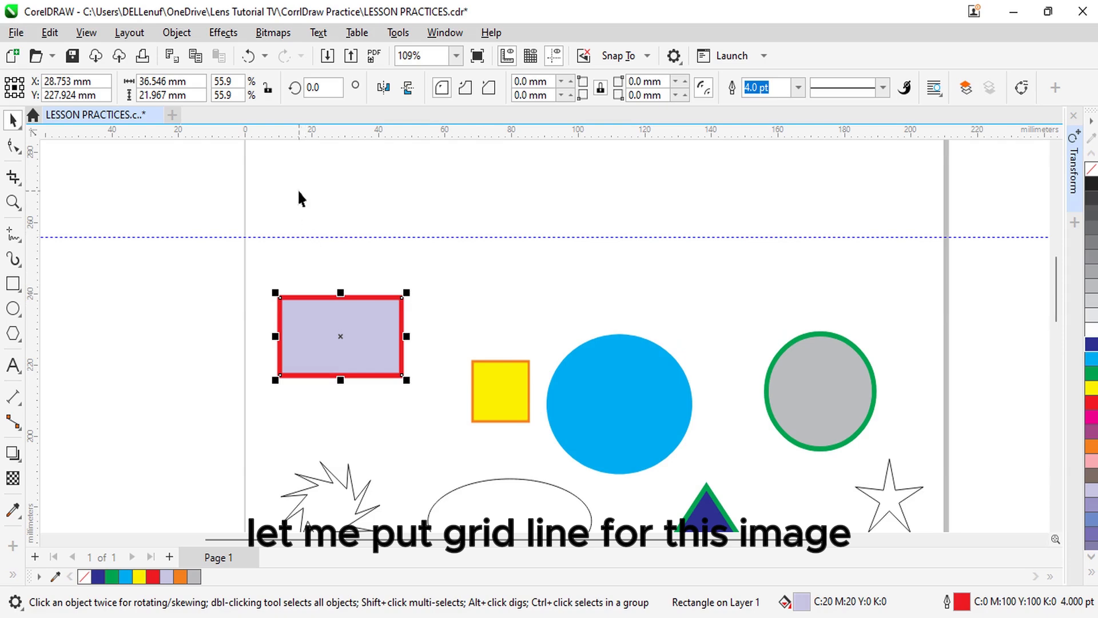
left_click(303, 237)
key("Delete")
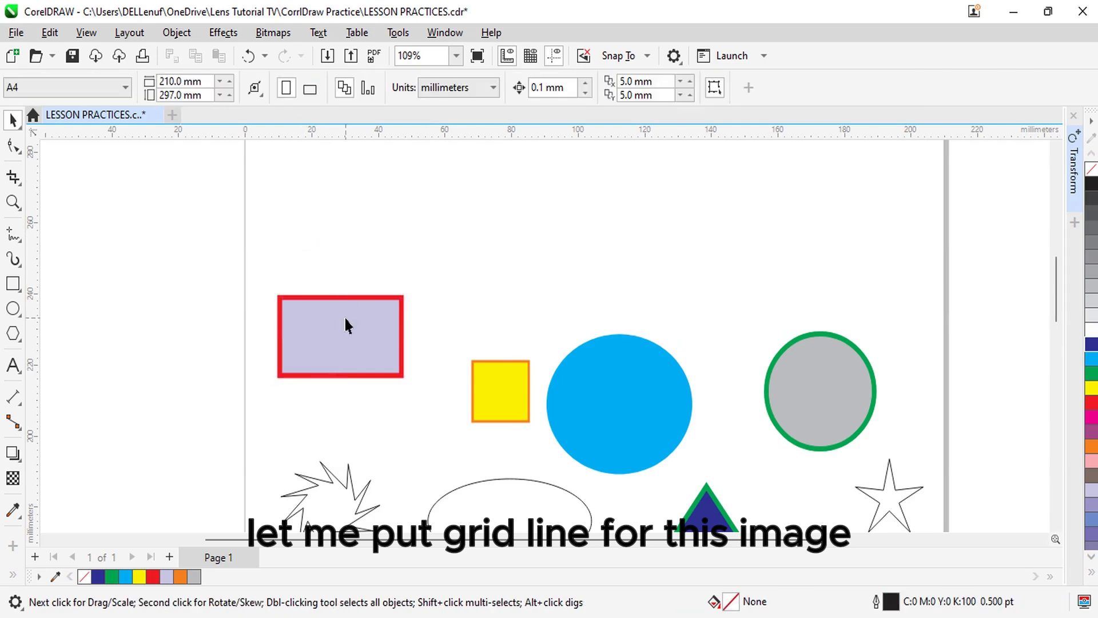
left_click_drag(345, 318, 558, 189)
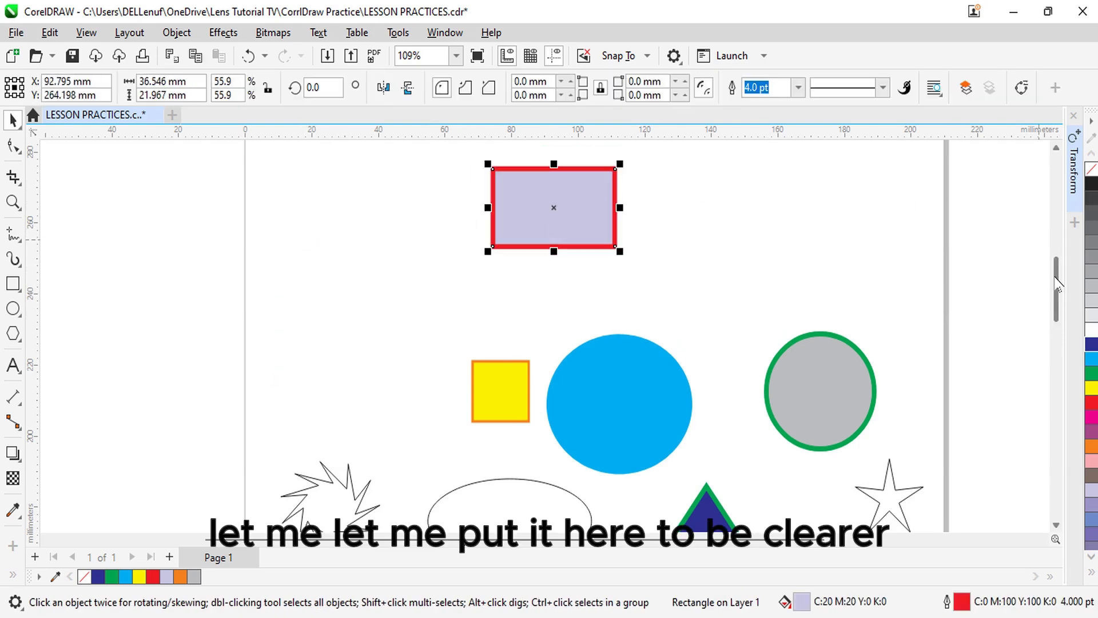
Step: Add a vertical guideline near the rectangle's centre and nudge the rectangle left to about X 92.0 mm so its centre meets the guideline
left_click_drag(1057, 283, 1057, 255)
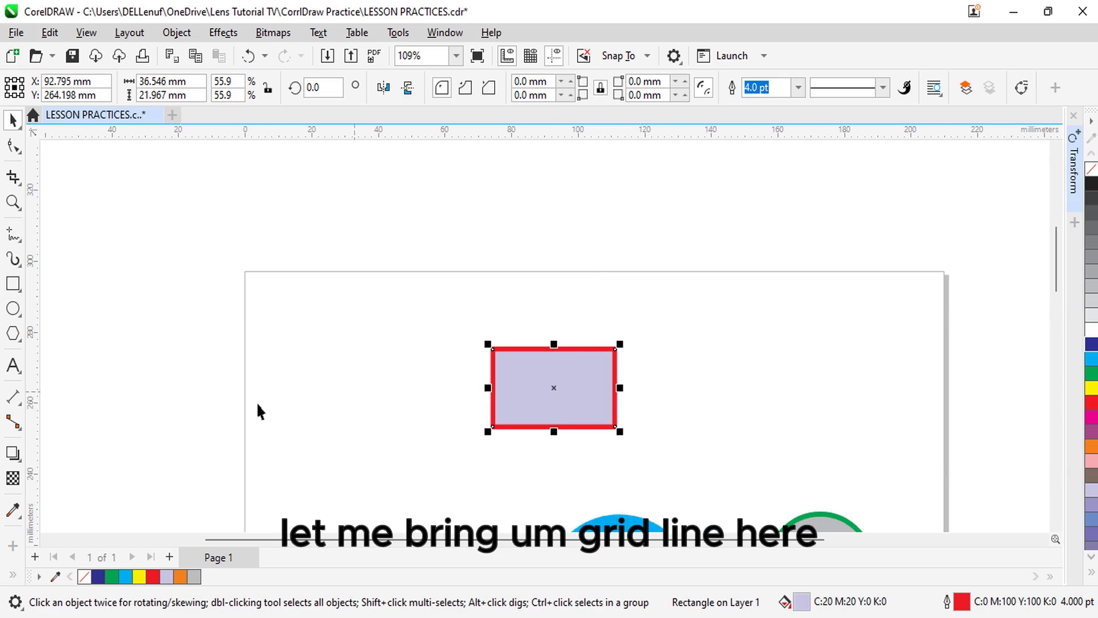
left_click_drag(35, 381, 552, 417)
left_click(589, 390)
key("Left")
key("Left")
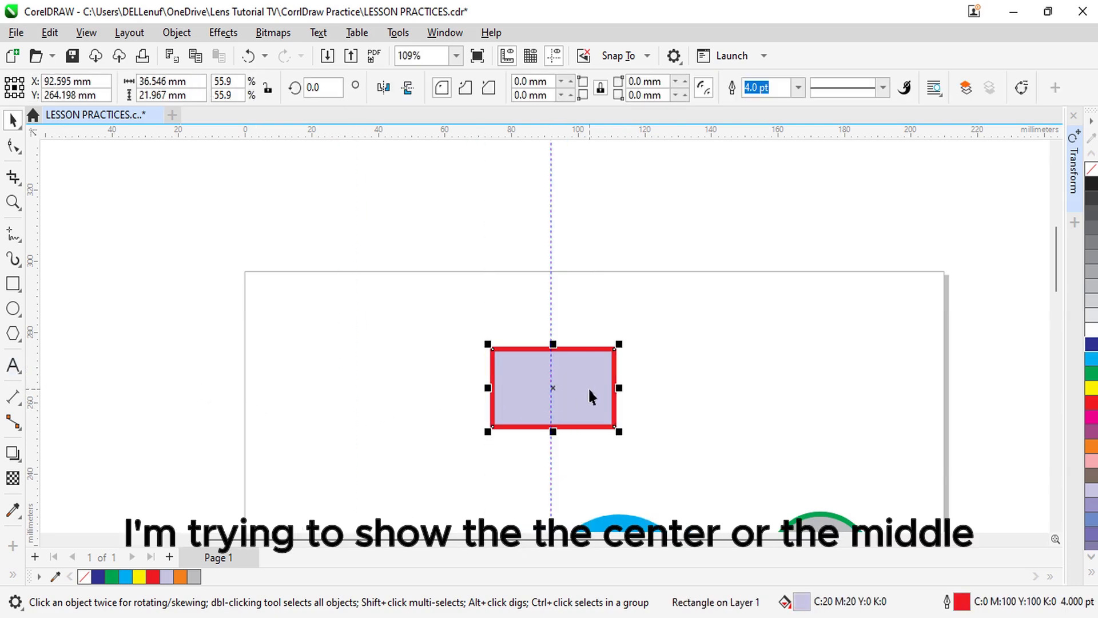
key("Left")
key("Left")
key("Left")
key("Left")
key("Left")
key("Left")
Step: Add a horizontal guideline through the rectangle's centre, and deselect everything
left_click_drag(599, 133, 597, 388)
left_click(584, 409)
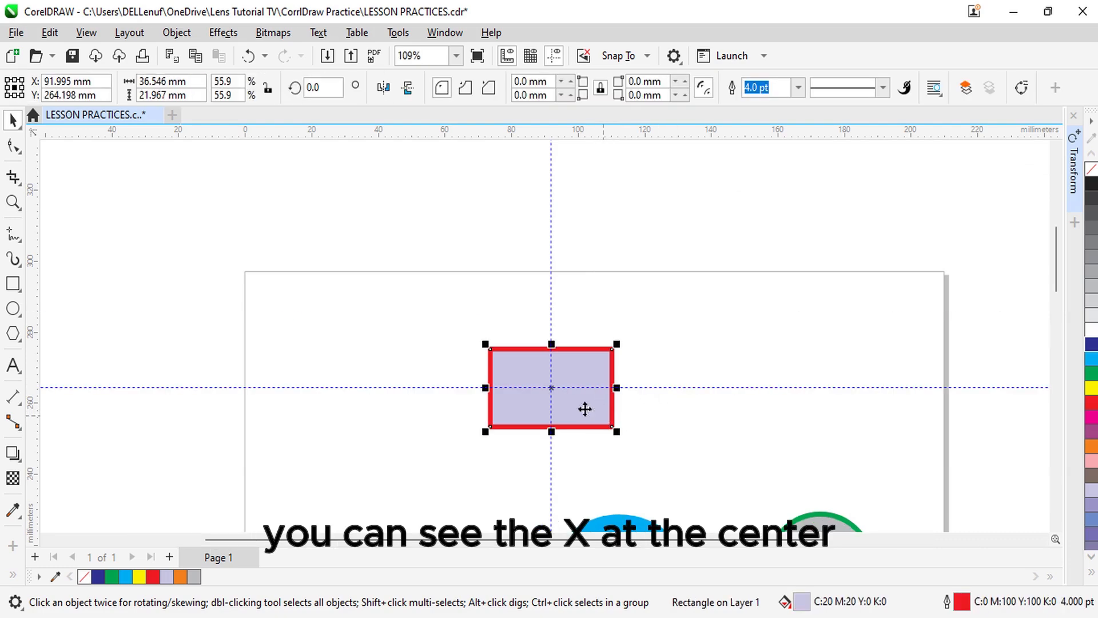
left_click(693, 447)
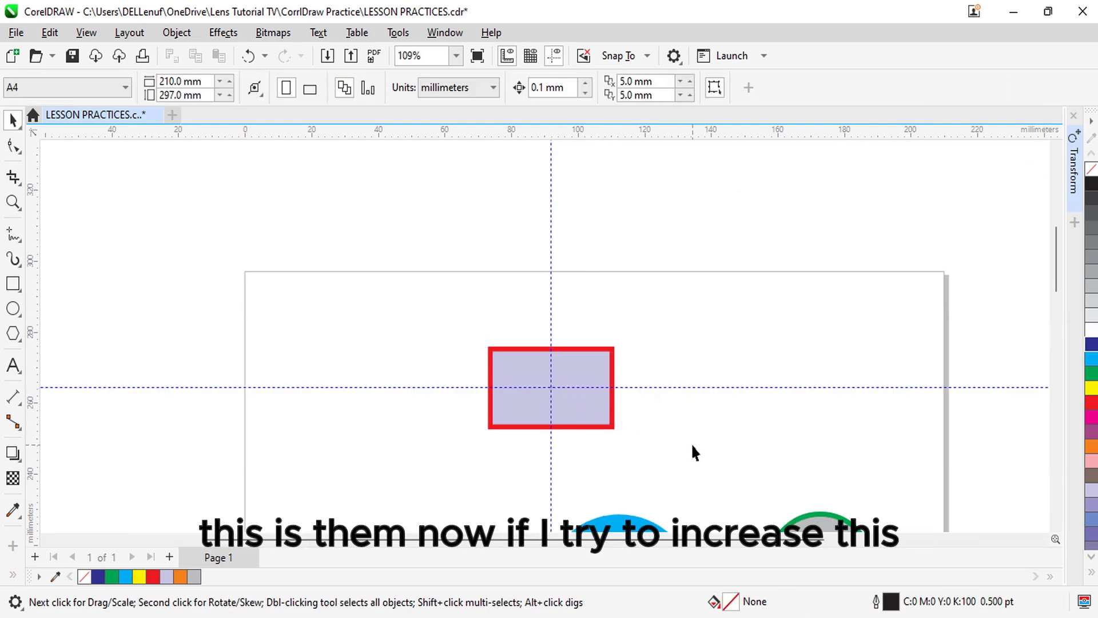
Step: Stretch the rectangle's right side to about 82 mm wide, then its top edge to about 58 mm tall, undoing each stretch
left_click(601, 376)
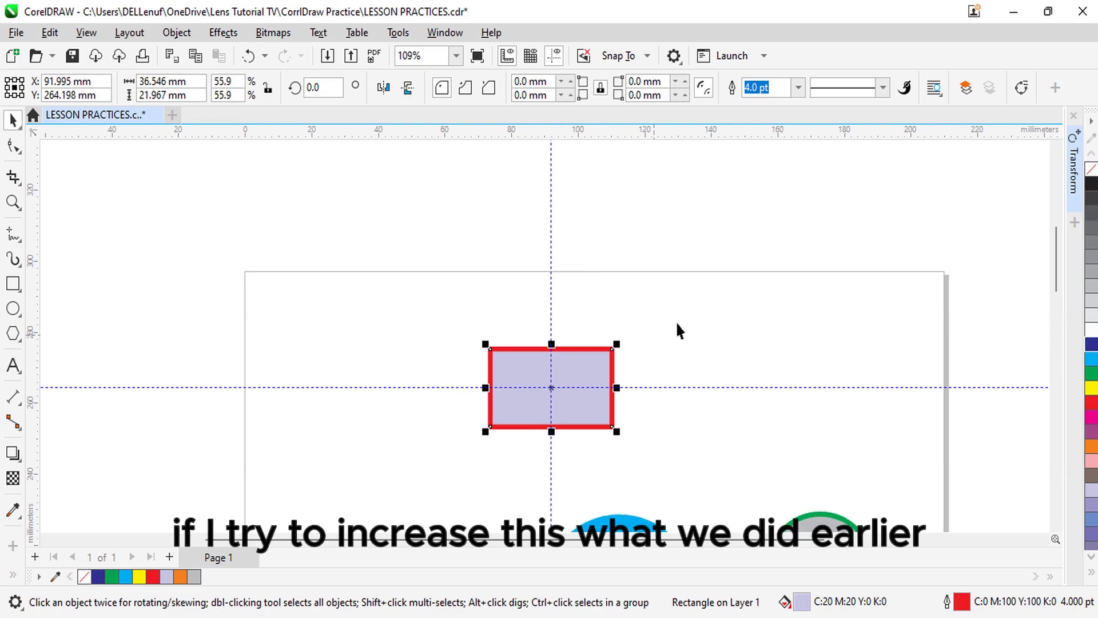
left_click_drag(617, 387, 768, 387)
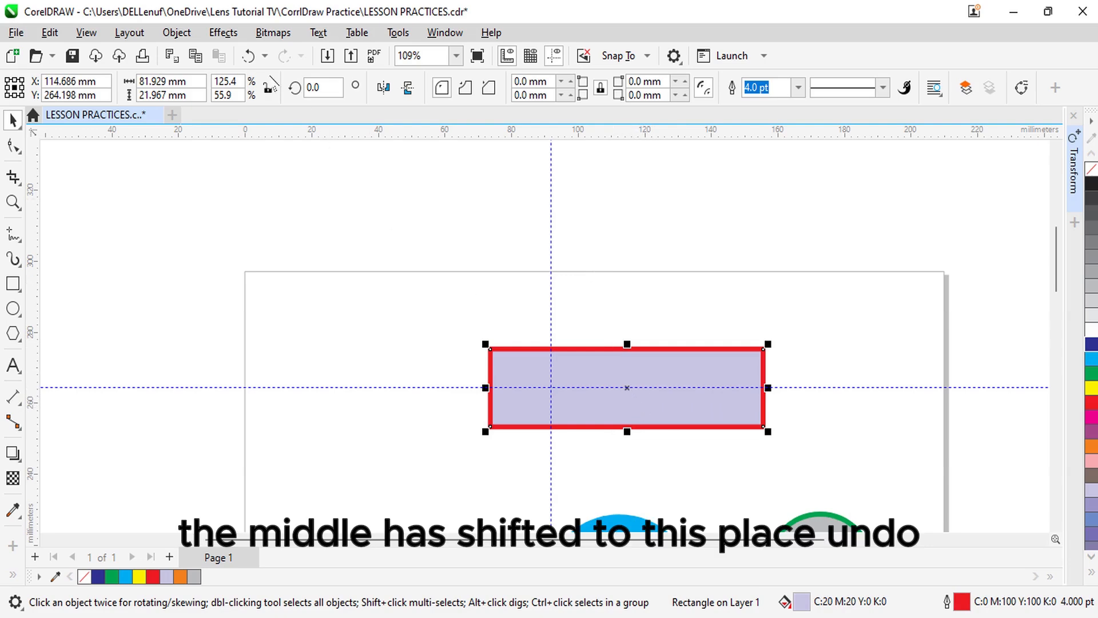
left_click(249, 55)
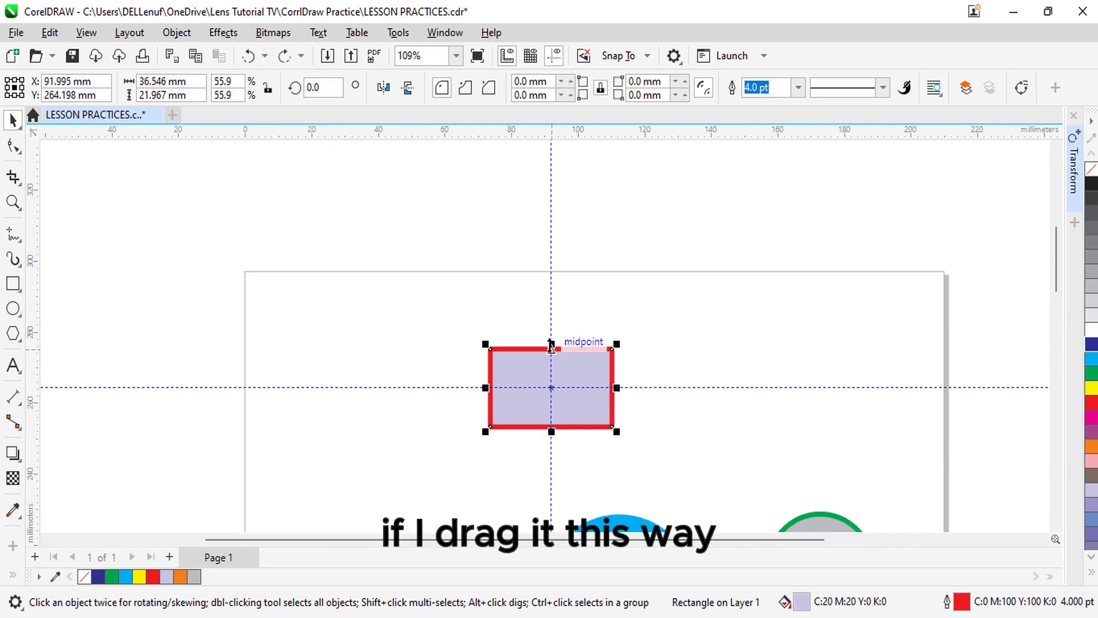
left_click_drag(555, 347, 551, 216)
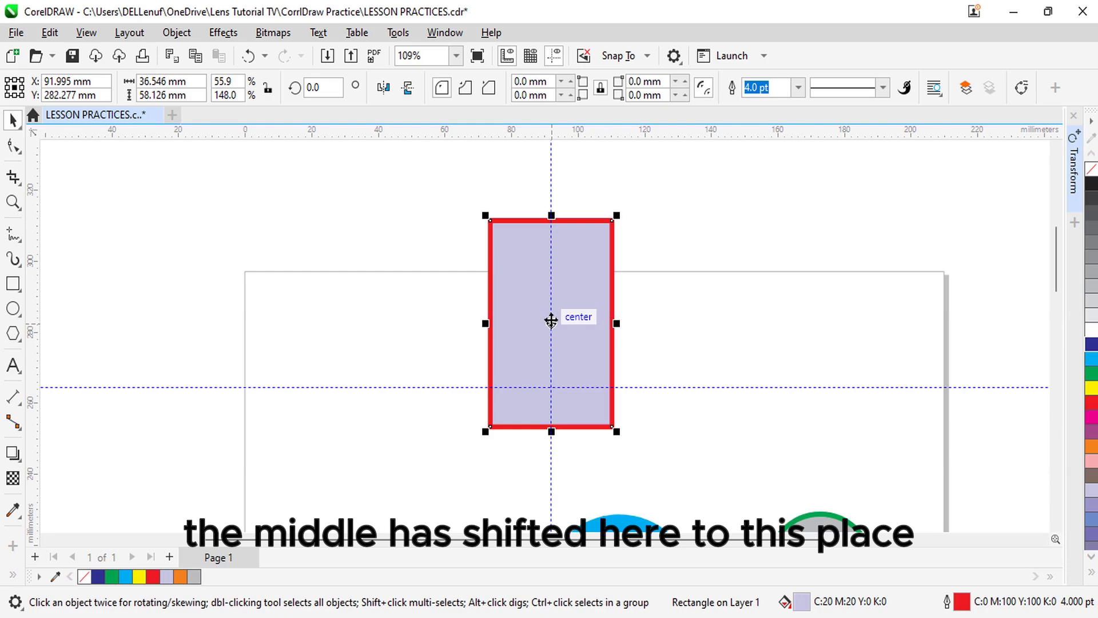
key("ctrl+z")
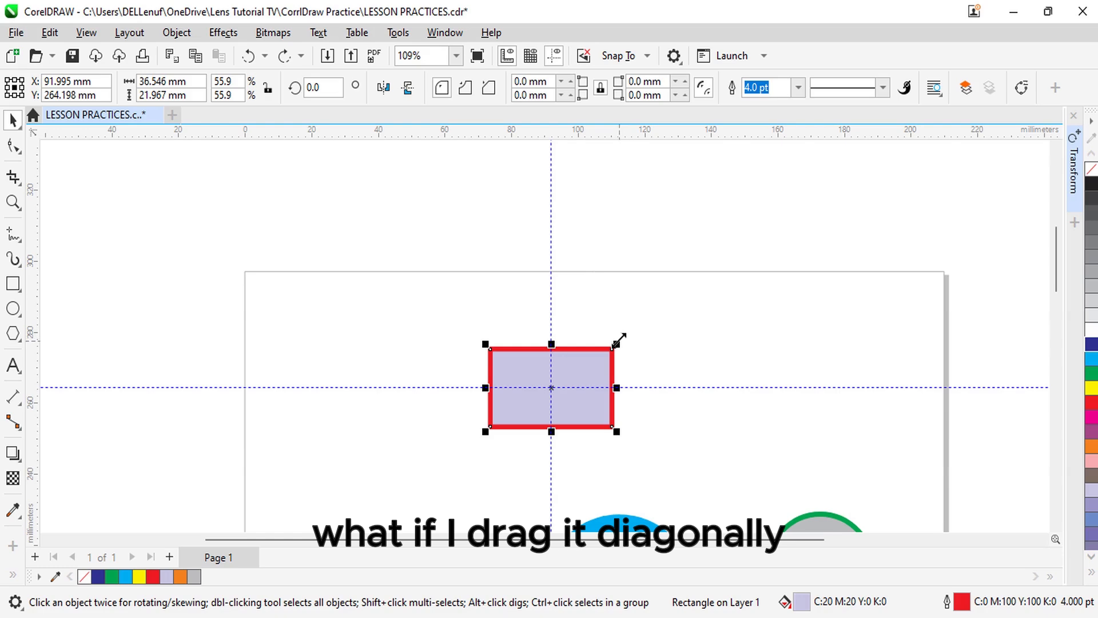
Step: Scale the rectangle proportionally from its upper-right corner to about 81 × 49 mm, undo the scaling, and deselect it
left_click_drag(619, 341, 764, 250)
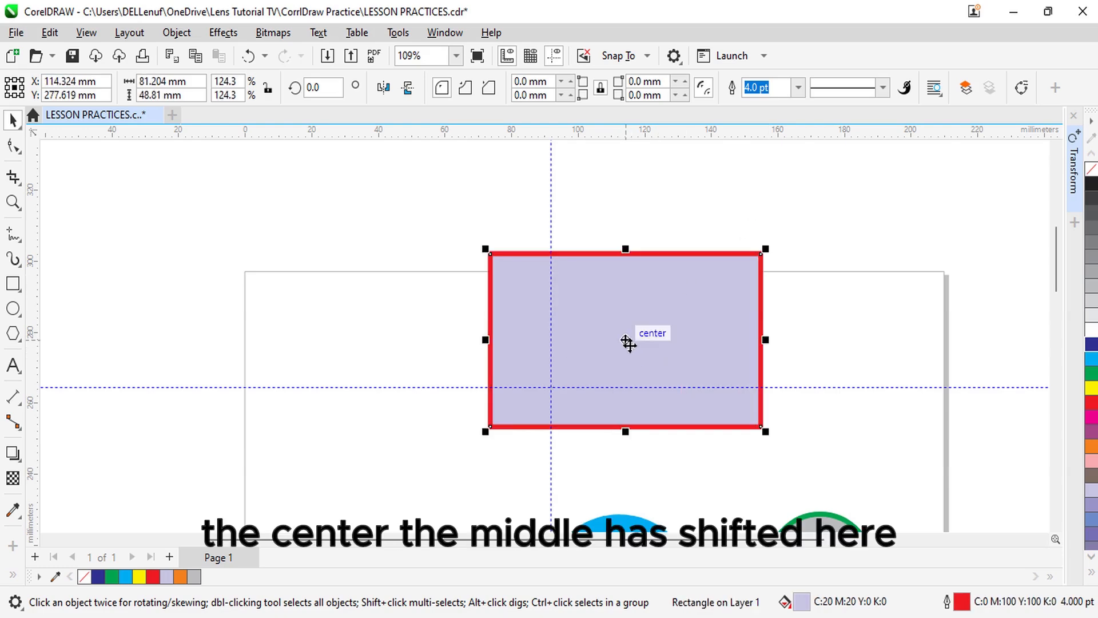
left_click(249, 56)
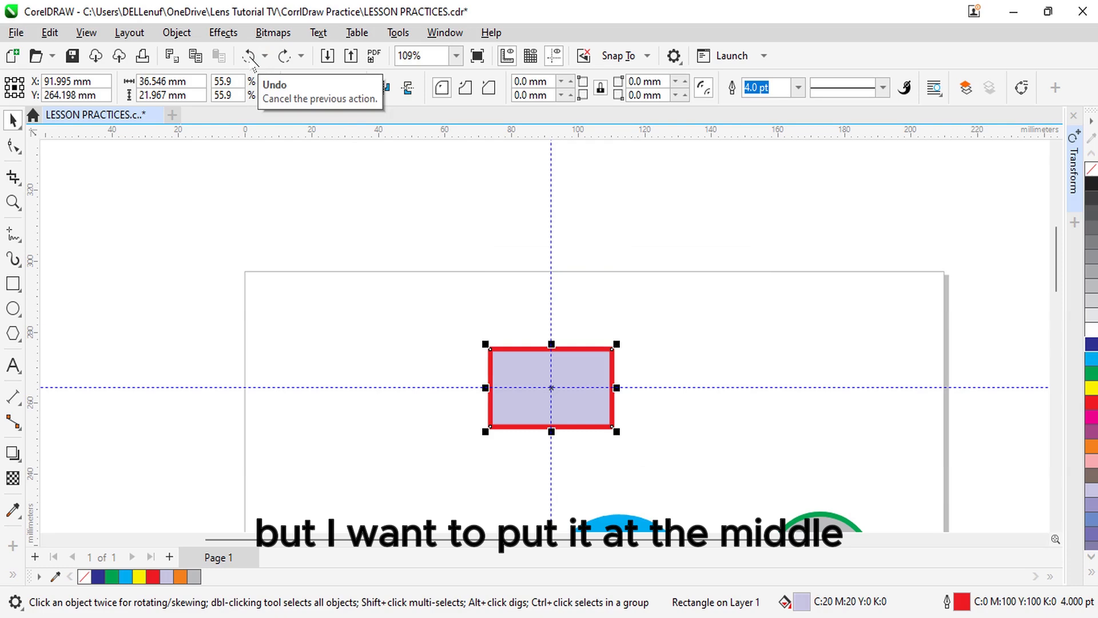
left_click(684, 305)
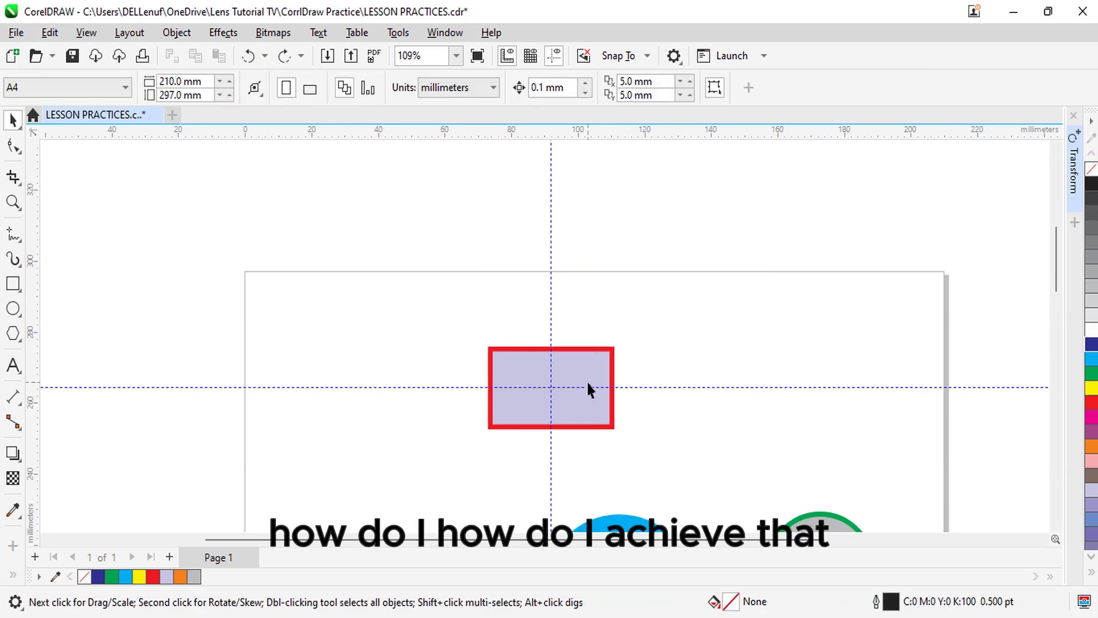
Step: Scale the rectangle proportionally about its centre to about 112 × 68 mm, reduce it to about 50 × 30 mm, and enlarge it to about 81 × 49 mm
left_click(596, 367)
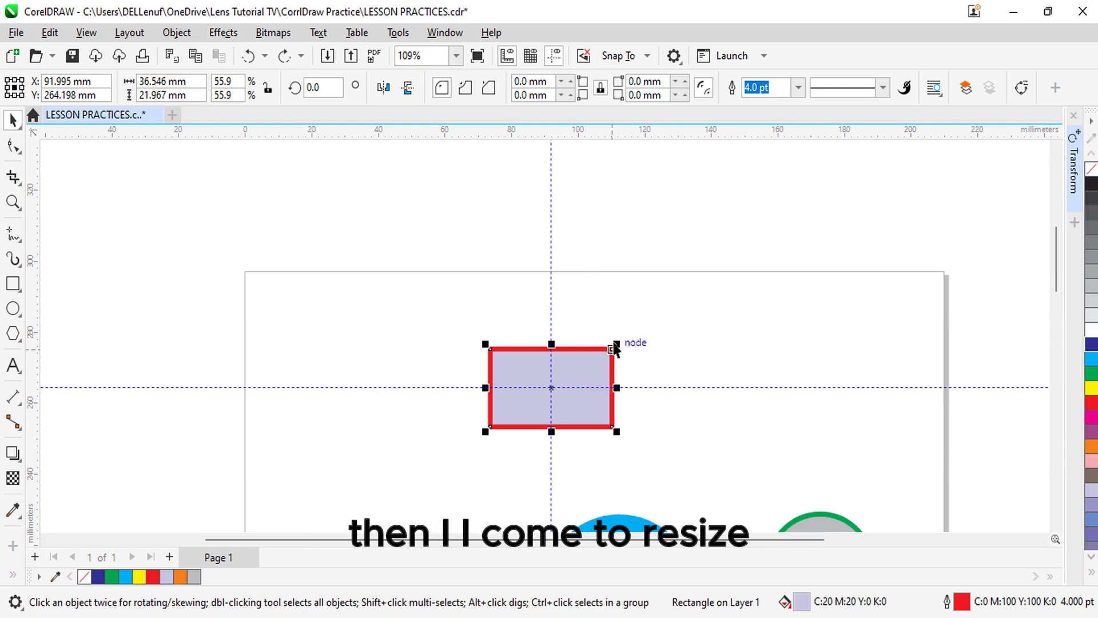
left_click_drag(622, 342, 752, 225)
mouse_move(736, 246)
left_mouse_down()
mouse_move(669, 301)
mouse_move(743, 240)
mouse_move(645, 319)
mouse_move(746, 248)
left_mouse_up()
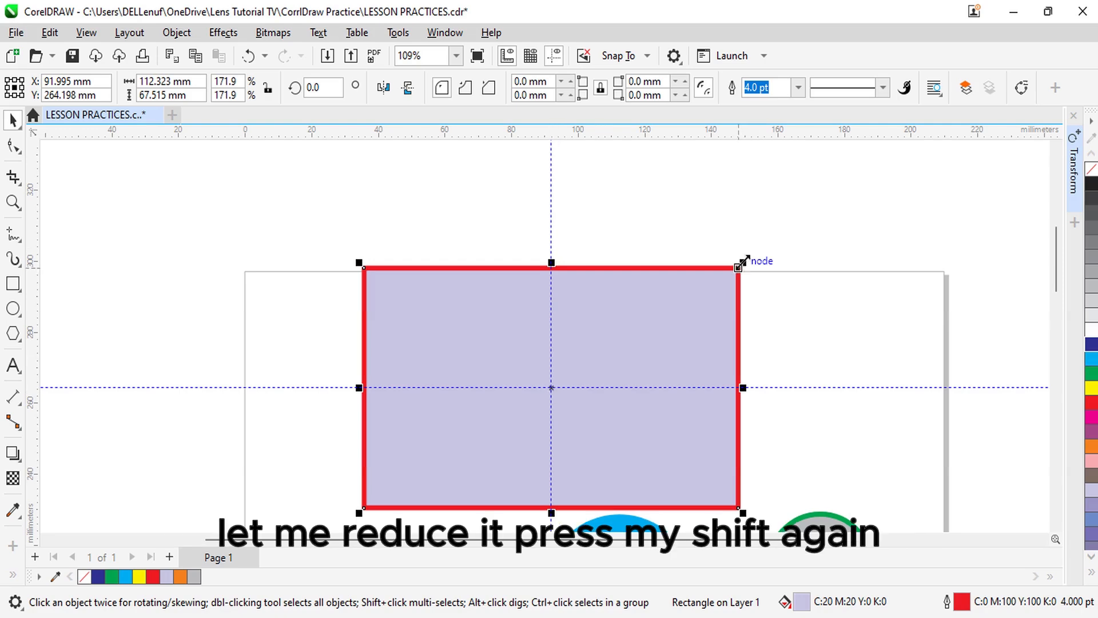
left_click_drag(741, 263, 669, 328)
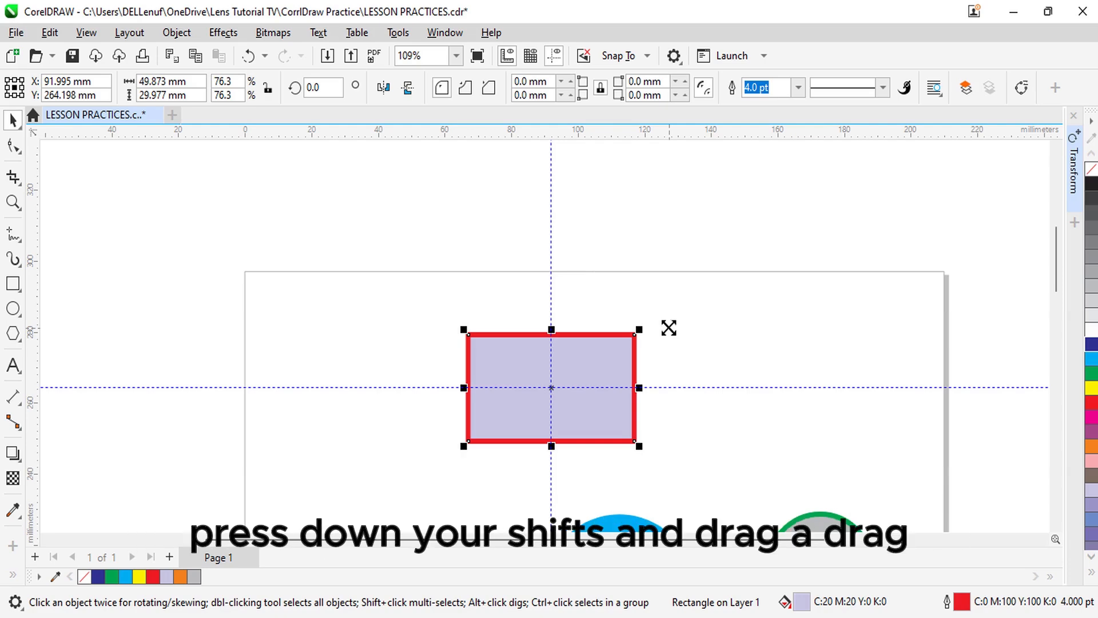
left_click_drag(640, 328, 701, 299)
left_click(806, 309)
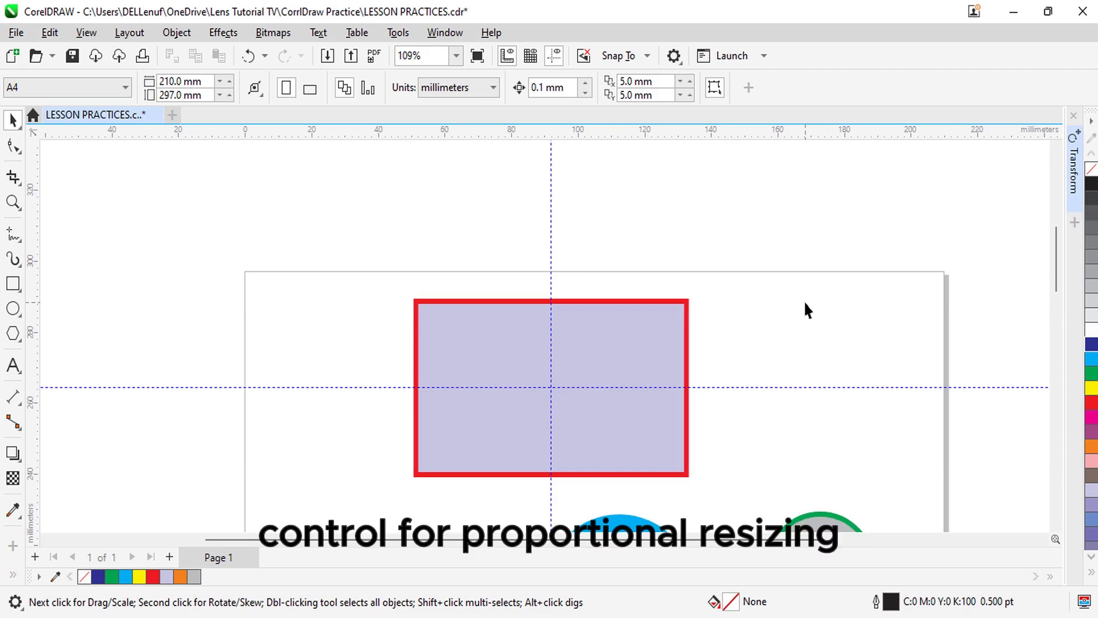
Step: Reduce the rectangle proportionally to about 26 × 16 mm and place it at about X 51.8 mm, Y 242.1 mm
left_click(609, 352)
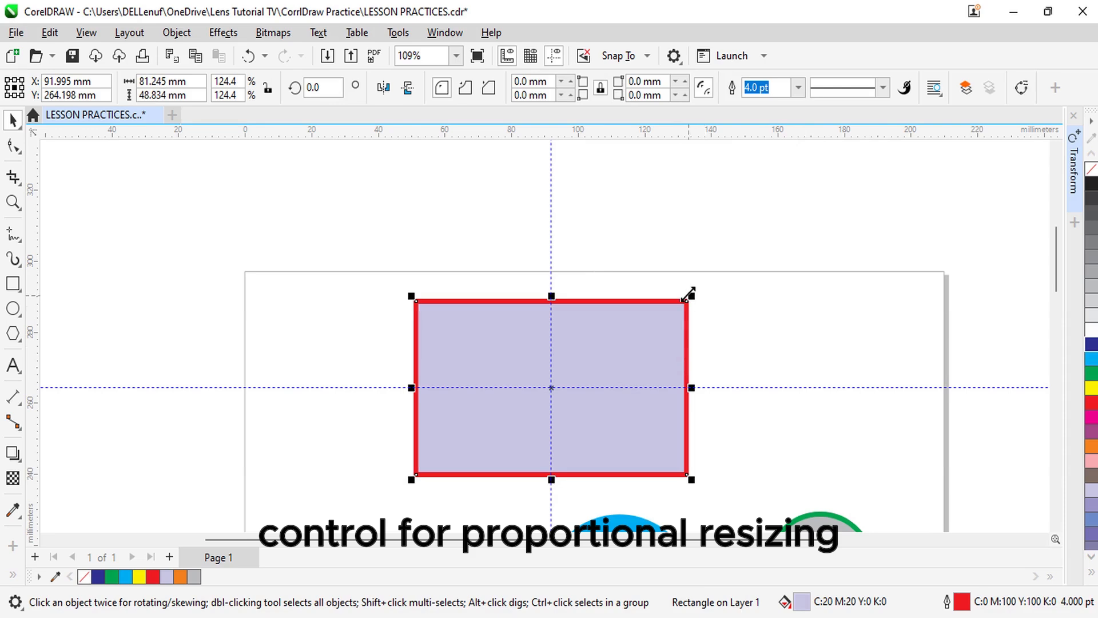
left_click_drag(691, 295, 547, 416)
left_click_drag(498, 445, 509, 417)
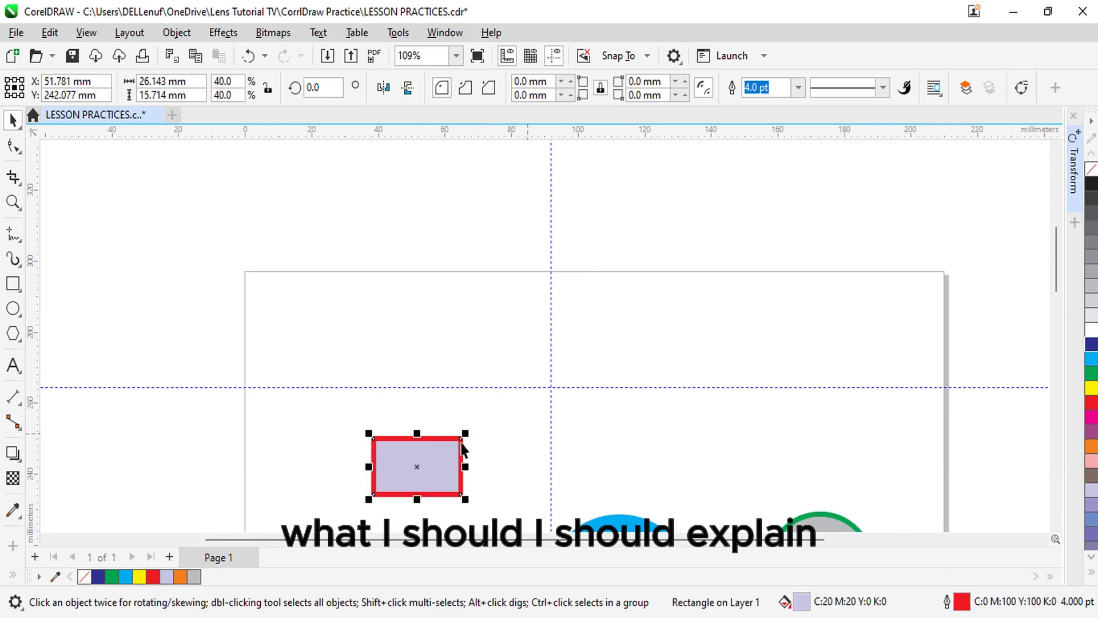
Step: Stretch the rectangle's top edge to about 74 mm tall, undo it, and stretch the right side to about 86 mm wide
left_click_drag(417, 434, 419, 226)
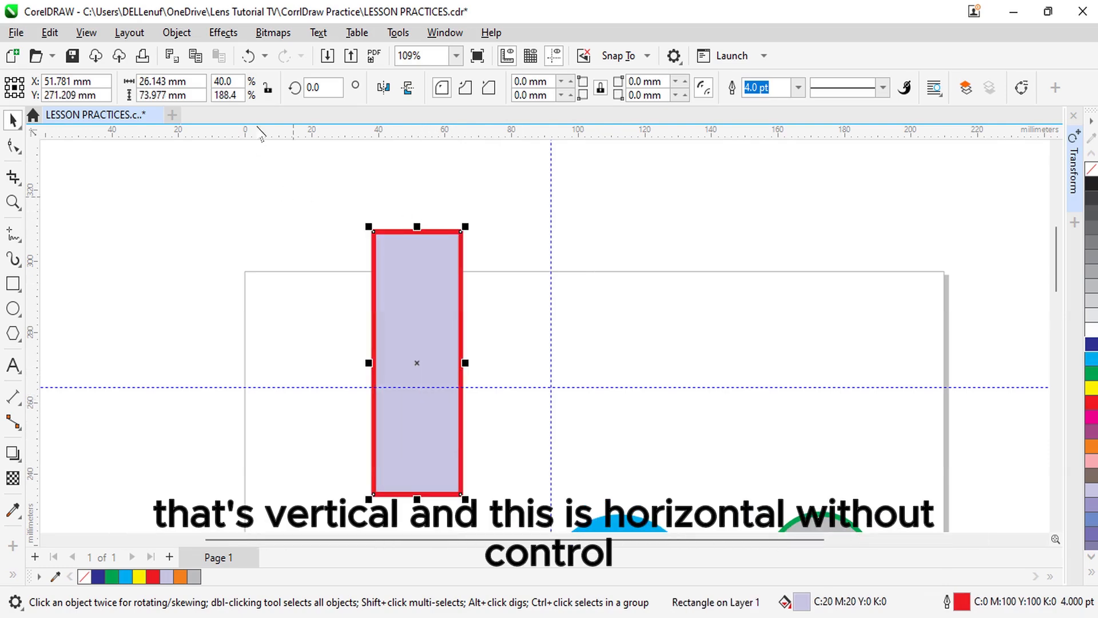
key("ctrl+z")
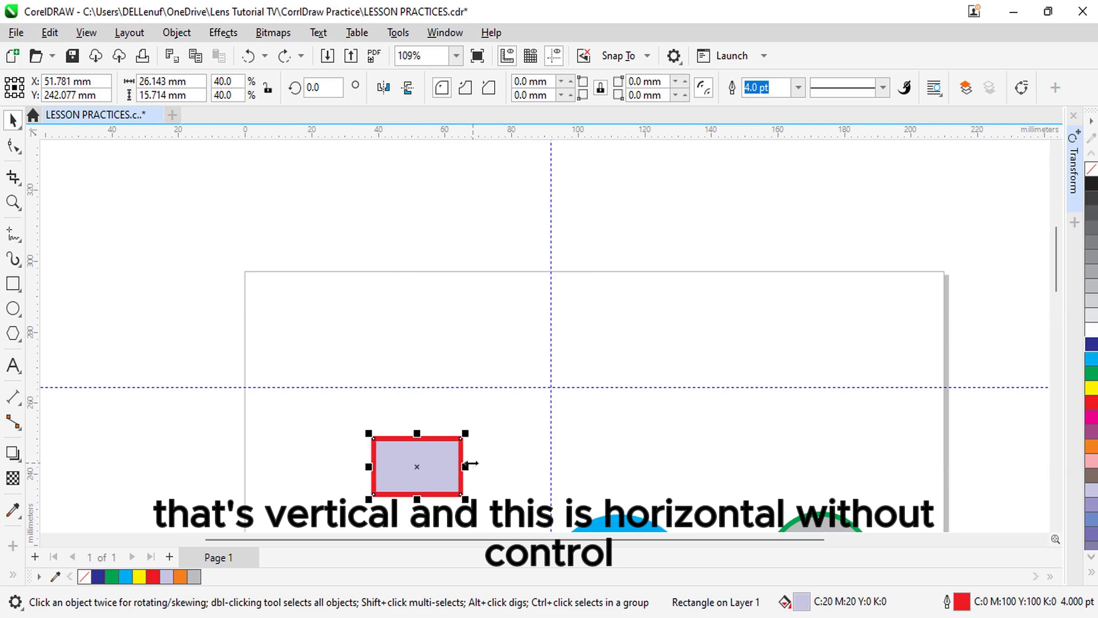
left_click_drag(470, 464, 663, 465)
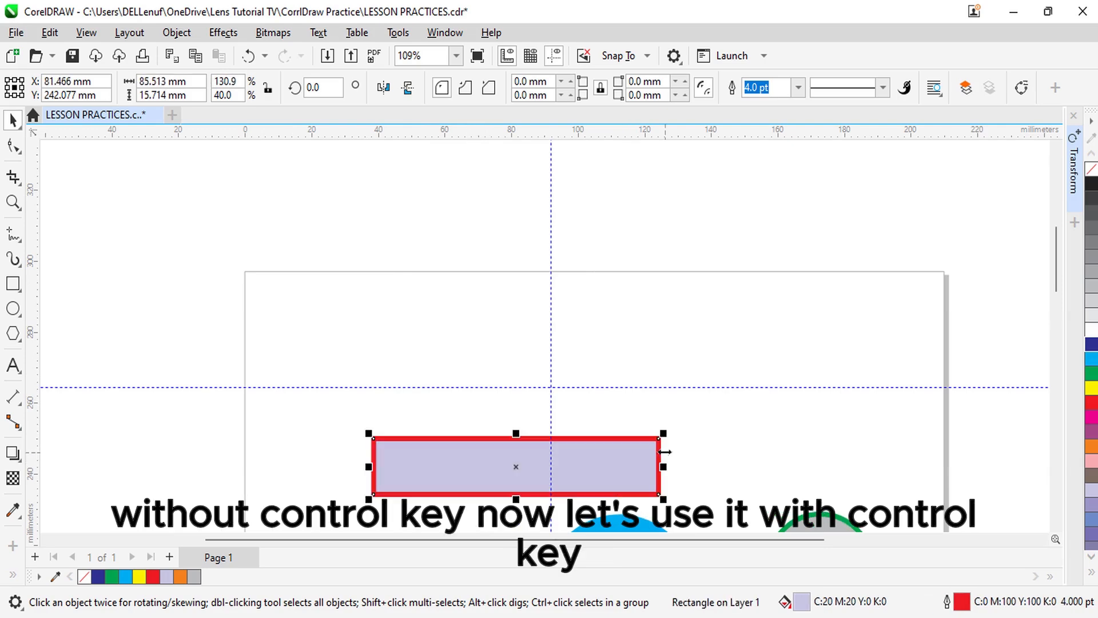
Step: Undo the last width stretch, stretch the rectangle's top edge in whole multiples to about 94 mm tall, and undo that stretch
left_click(248, 56)
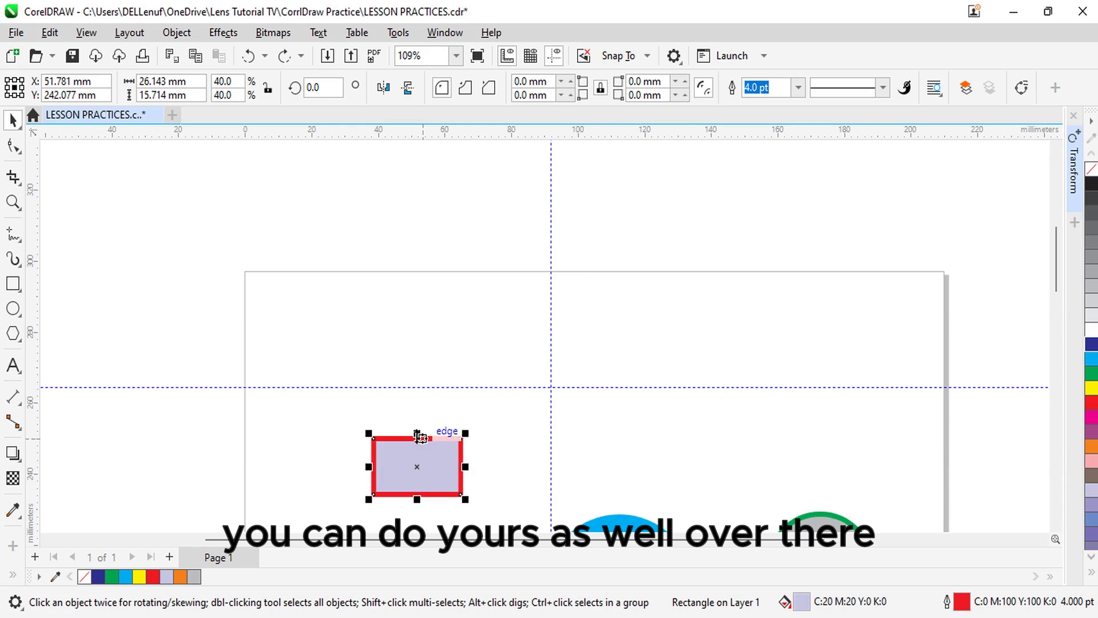
left_click_drag(417, 433, 422, 183)
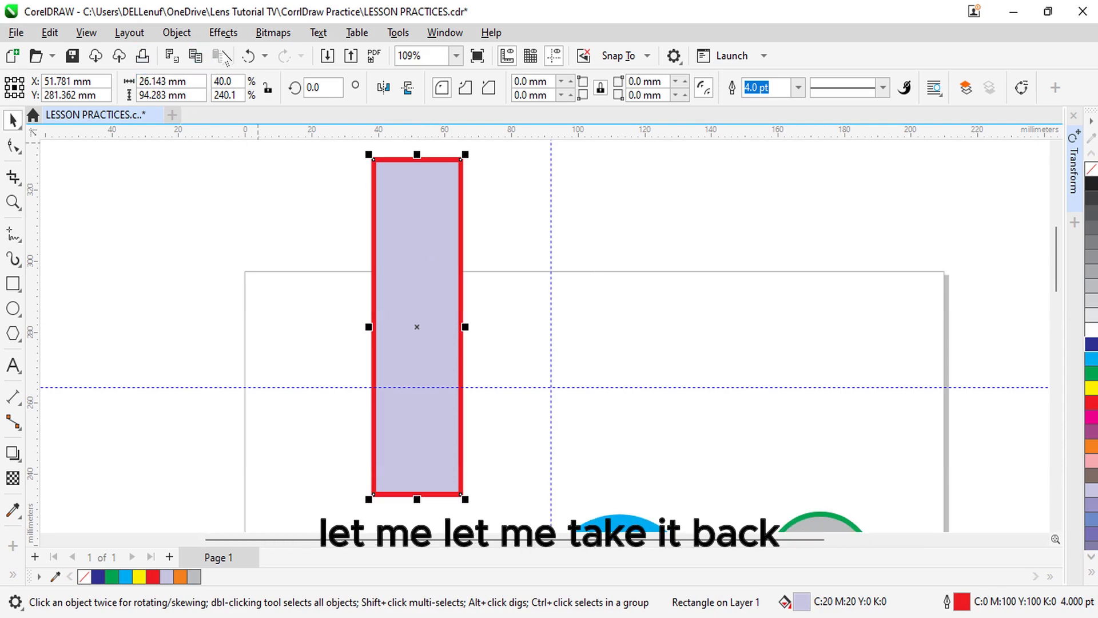
left_click(250, 57)
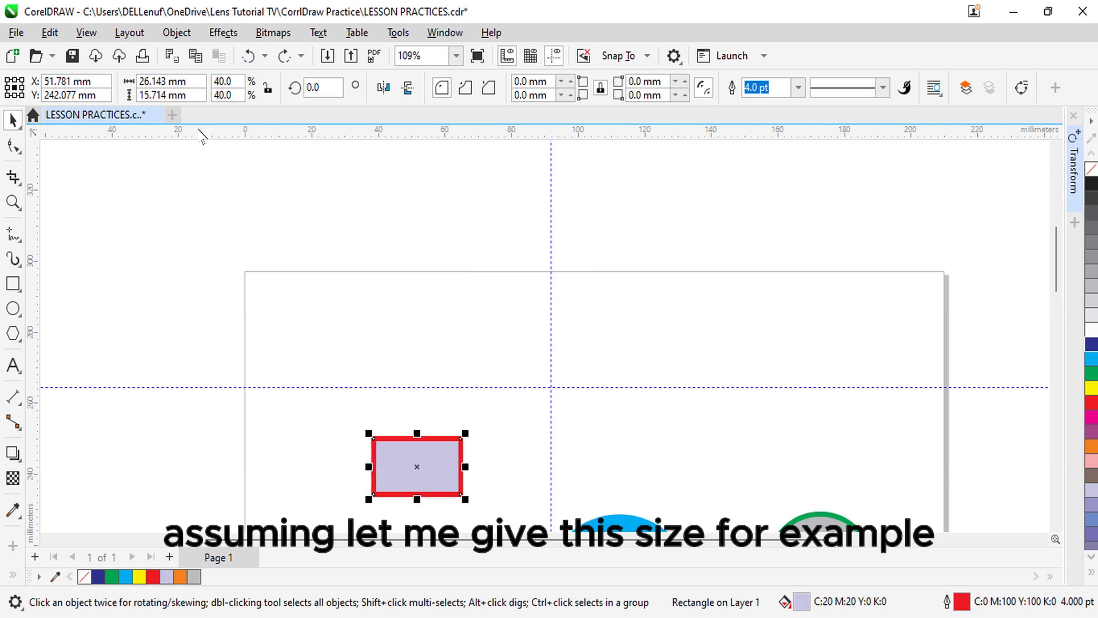
Step: Set the rectangle's size to exactly 30 mm wide and 15 mm high
double_click(188, 86)
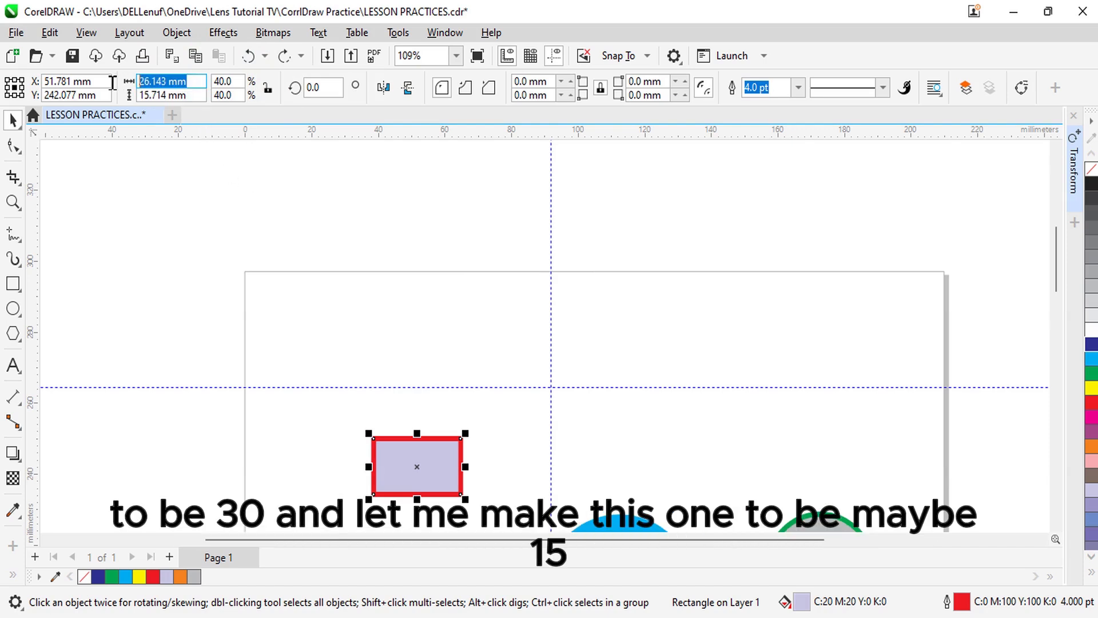
type("30")
key("Return")
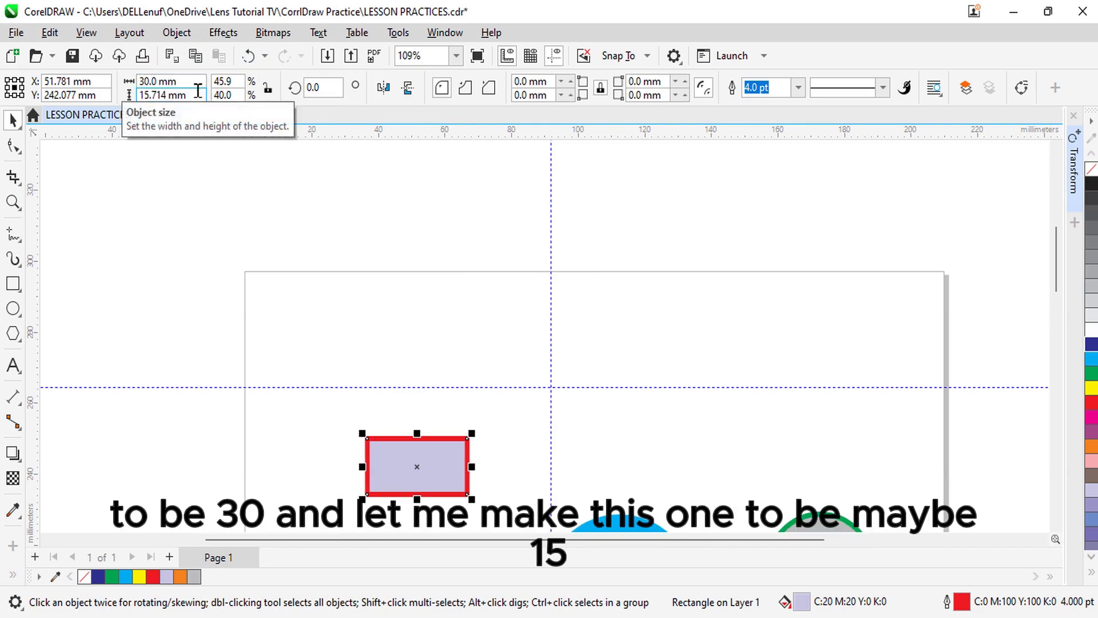
left_click(198, 94)
left_click_drag(198, 91, 97, 91)
type("15")
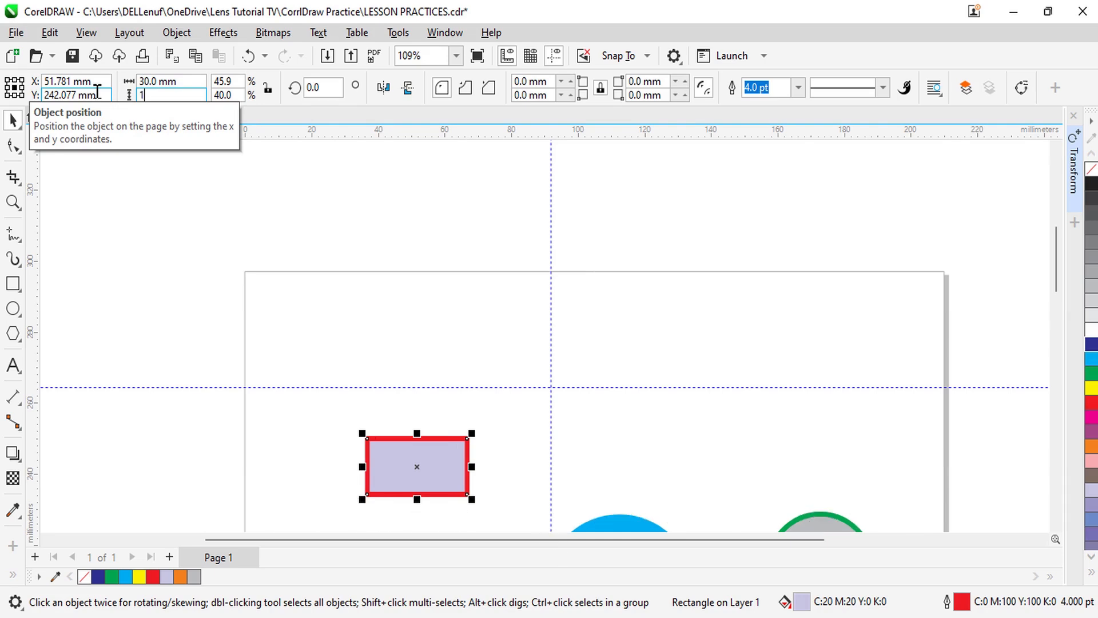
key("Return")
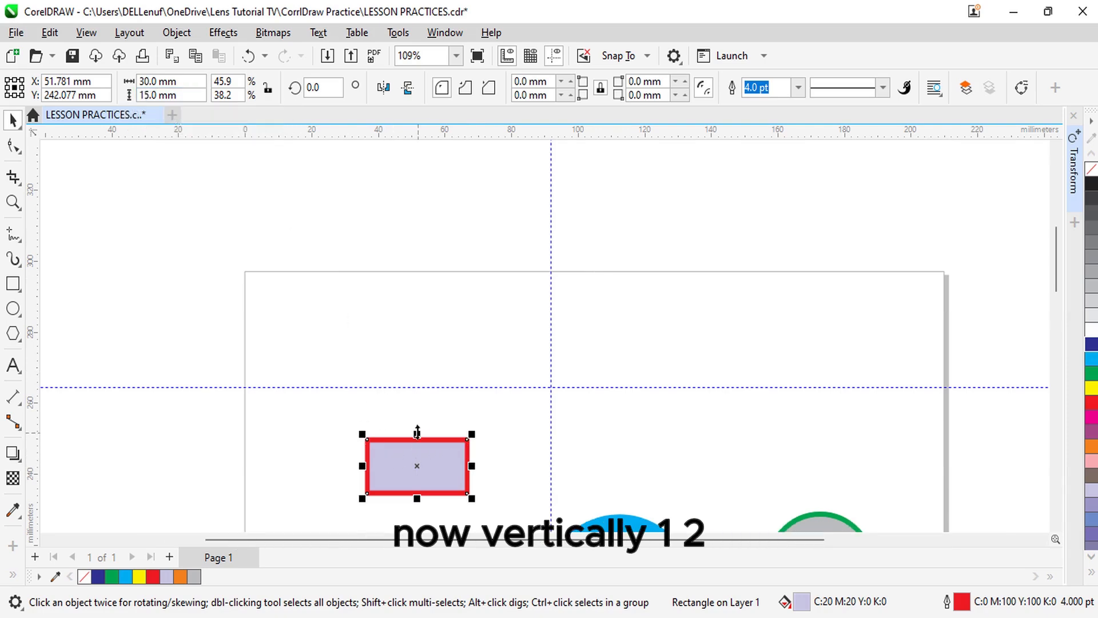
Step: Stretch the rectangle's top edge in whole multiples to 90 mm tall and undo it, two times in a row
left_click_drag(418, 434, 421, 184)
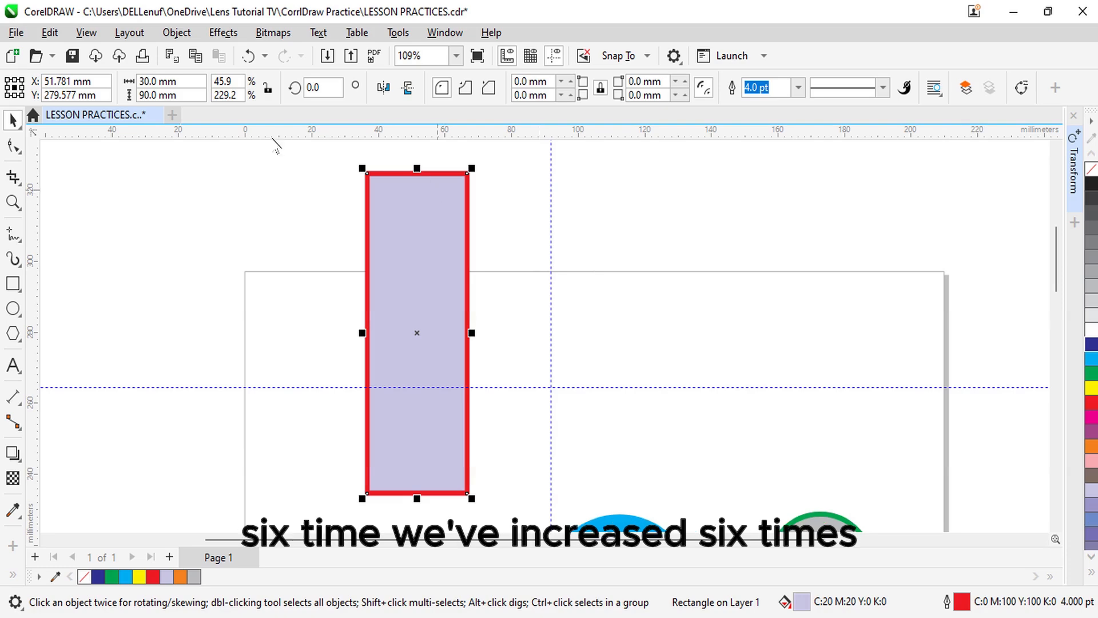
left_click(248, 56)
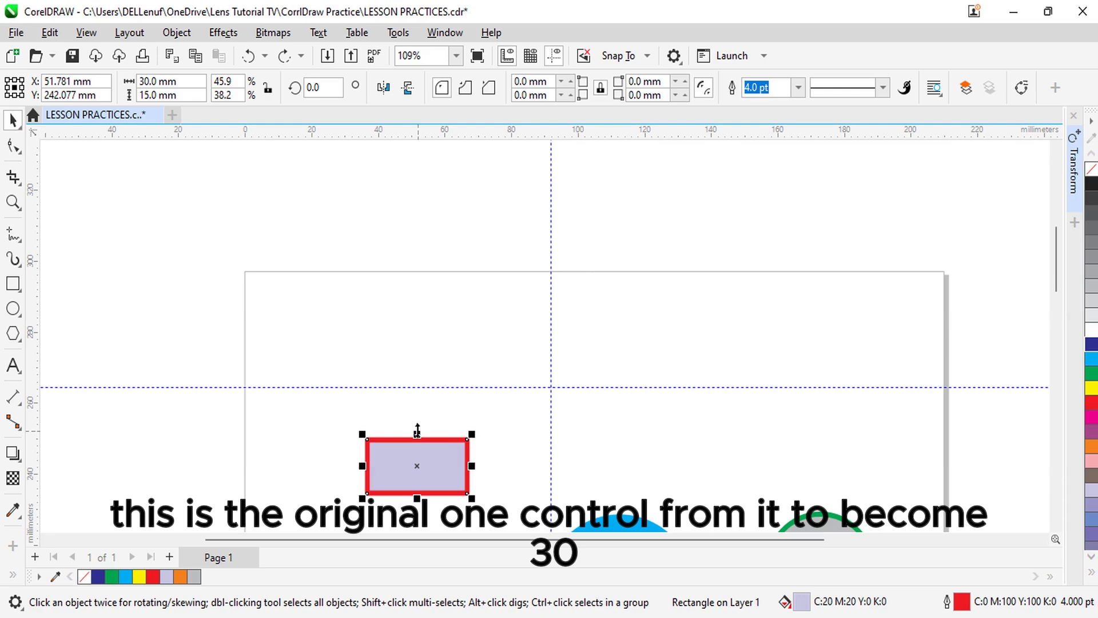
mouse_move(417, 430)
left_mouse_down()
mouse_move(429, 344)
mouse_move(424, 431)
left_mouse_up()
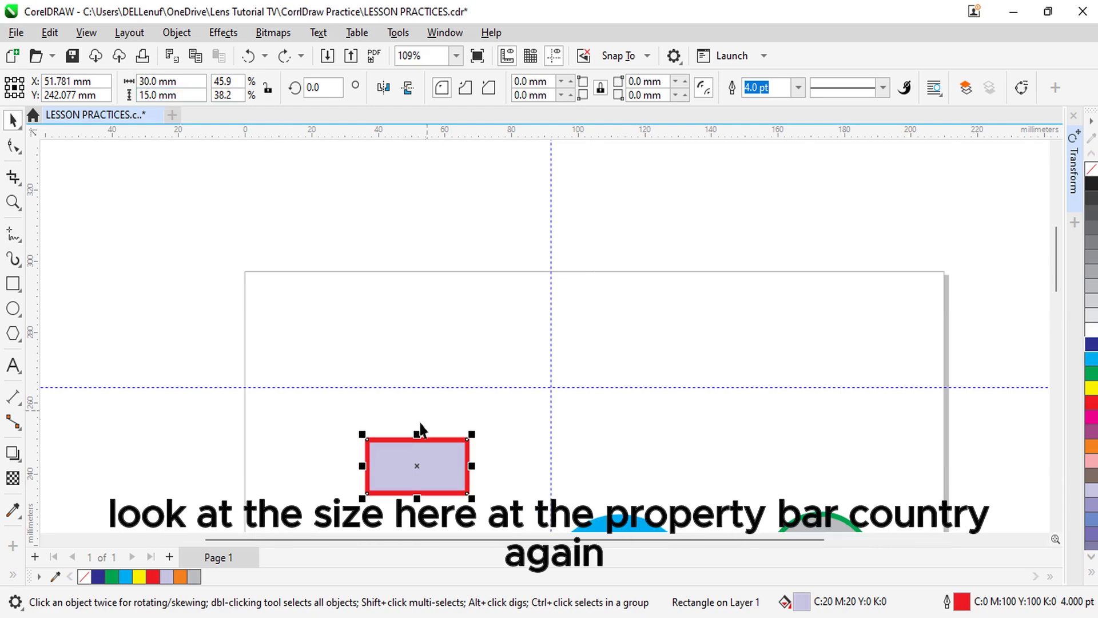
left_click_drag(418, 434, 442, 178)
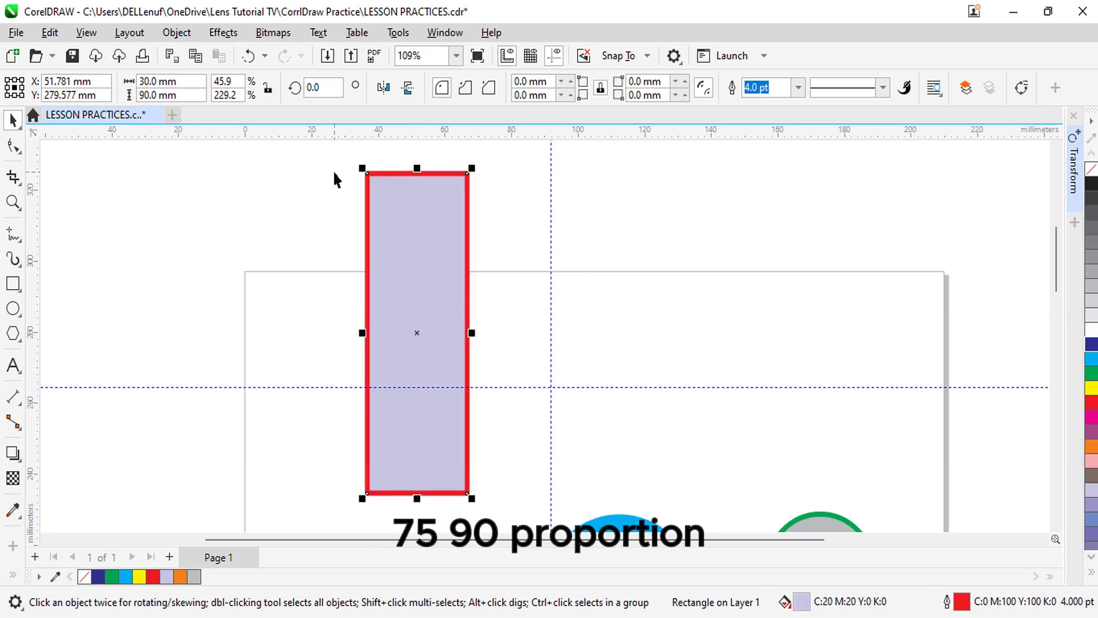
left_click(248, 56)
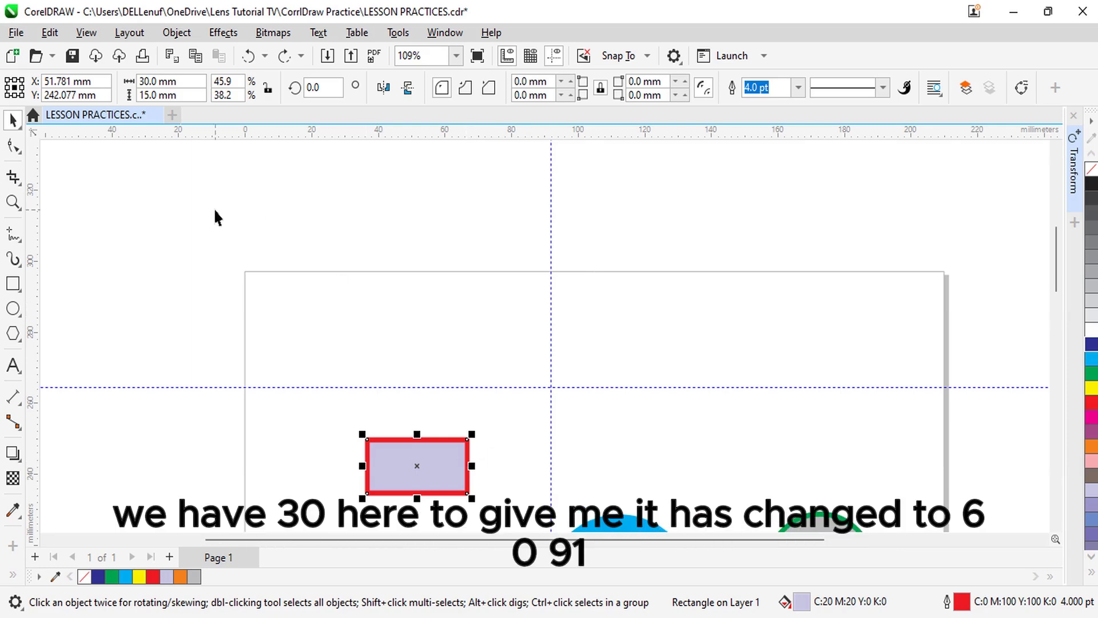
Step: Stretch the rectangle's right side in whole multiples to 150 mm wide, and shrink it freely to about 35 mm wide
left_click_drag(474, 465, 860, 474)
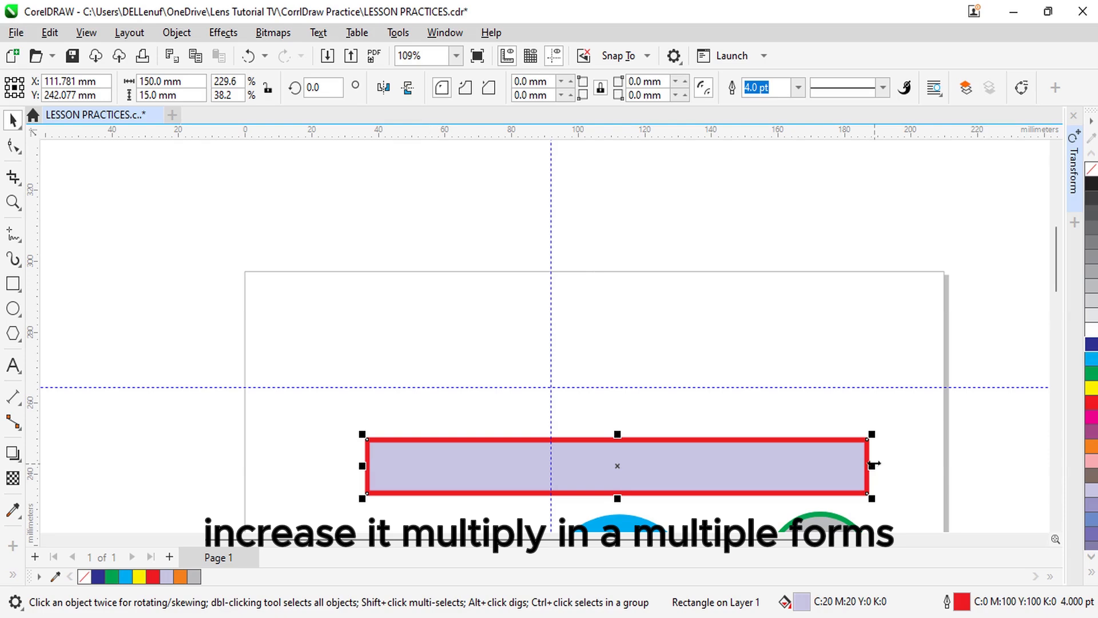
left_click_drag(872, 465, 488, 465)
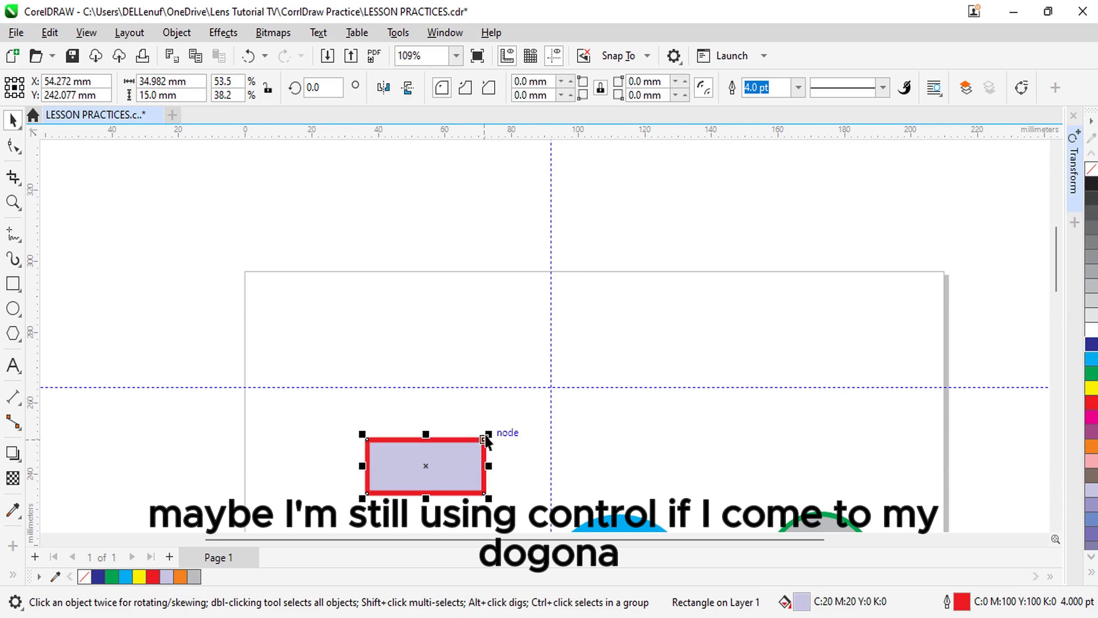
Step: Scale the rectangle in whole multiples from its upper-right corner to 300%, about 105 × 45 mm, and undo the scaling
left_click_drag(490, 430, 676, 318)
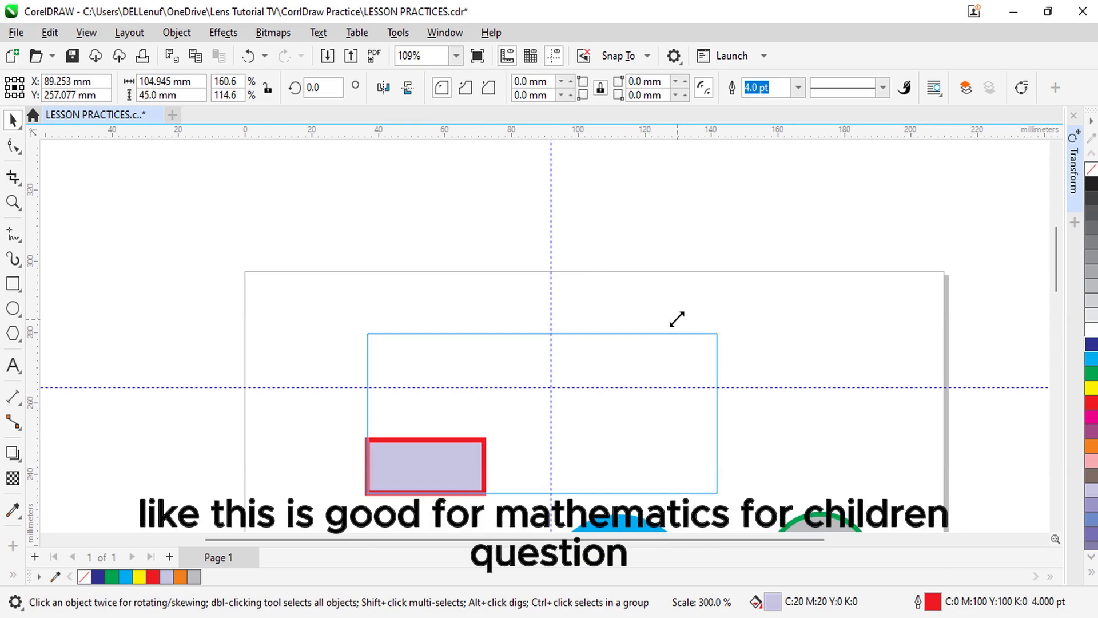
left_click_drag(676, 319, 676, 319)
key("ctrl+z")
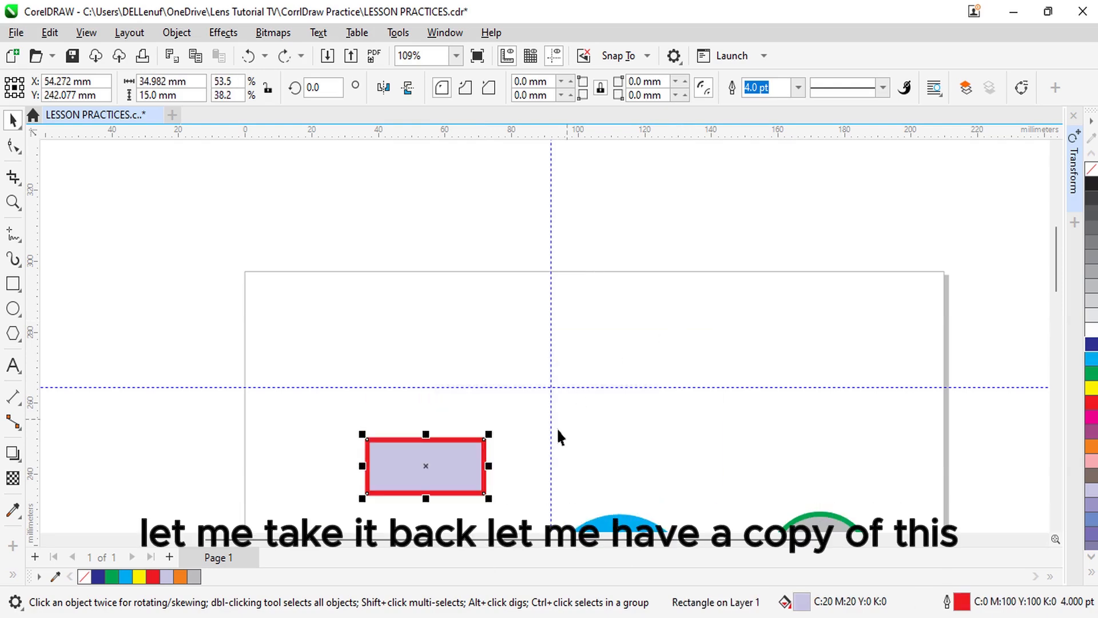
Step: Duplicate the rectangle in place by copy and paste, and scale the copy from its upper-right corner to 300%, about 105 × 45 mm
left_click(656, 446)
left_click(437, 472)
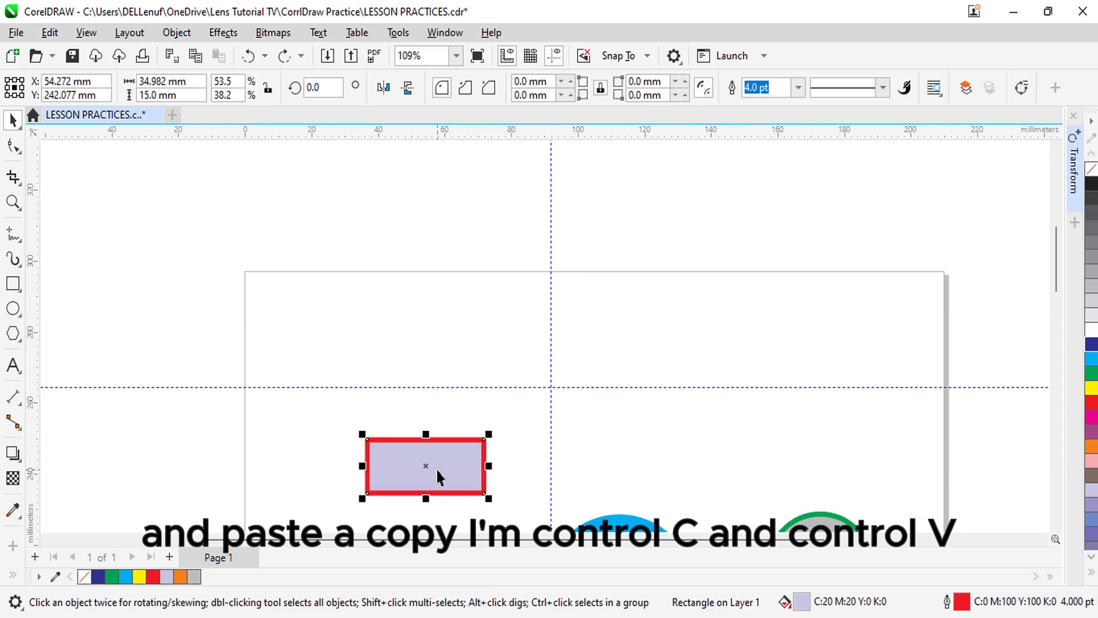
key("ctrl+c")
key("ctrl+v")
left_click(625, 435)
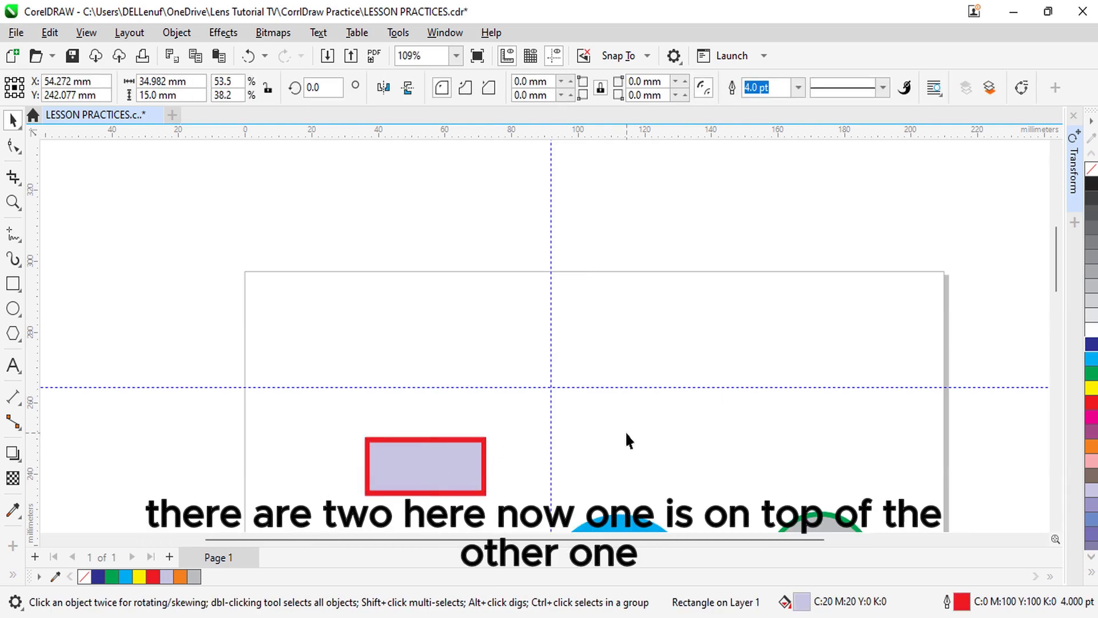
left_click(460, 466)
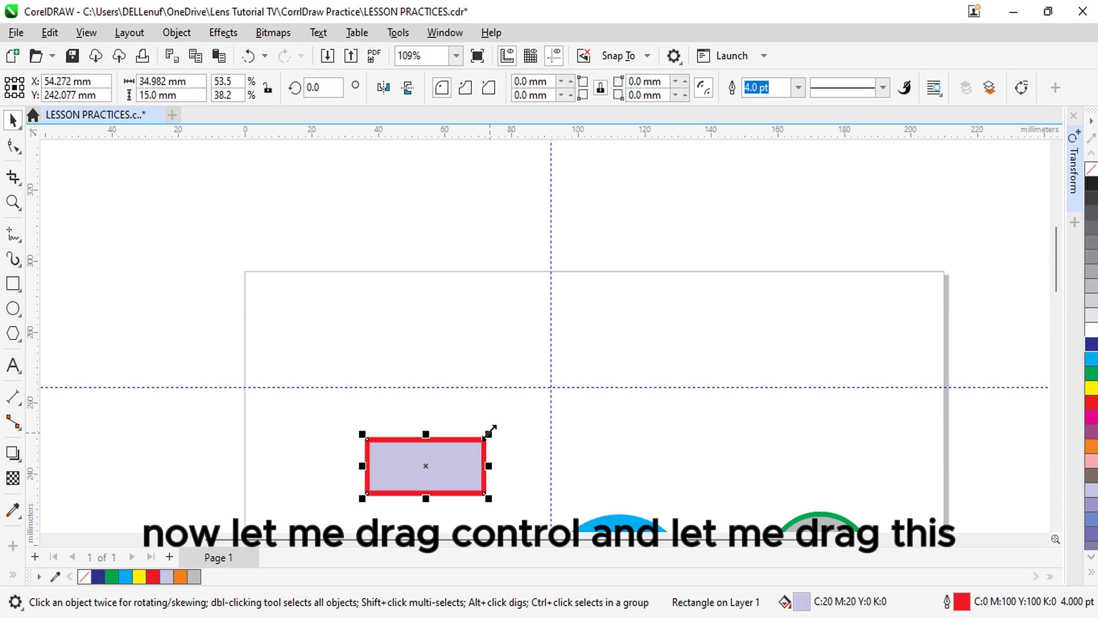
left_click_drag(497, 429, 720, 329)
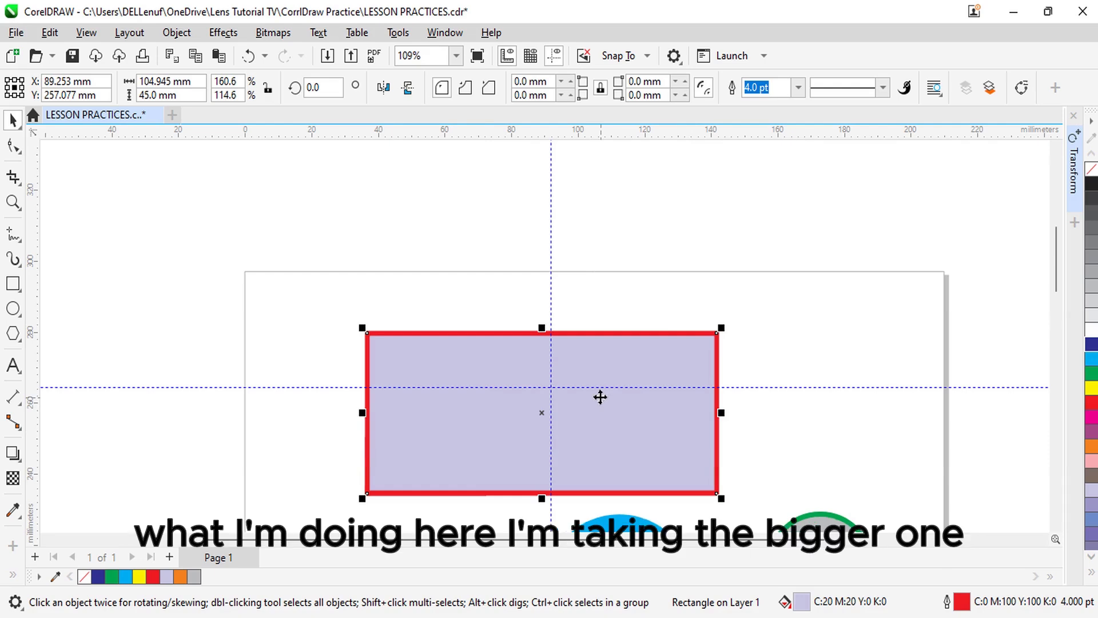
Step: Fill the enlarged copy with yellow and send it behind the small lavender rectangle
left_click(1092, 388)
left_click(664, 427)
left_click(663, 426)
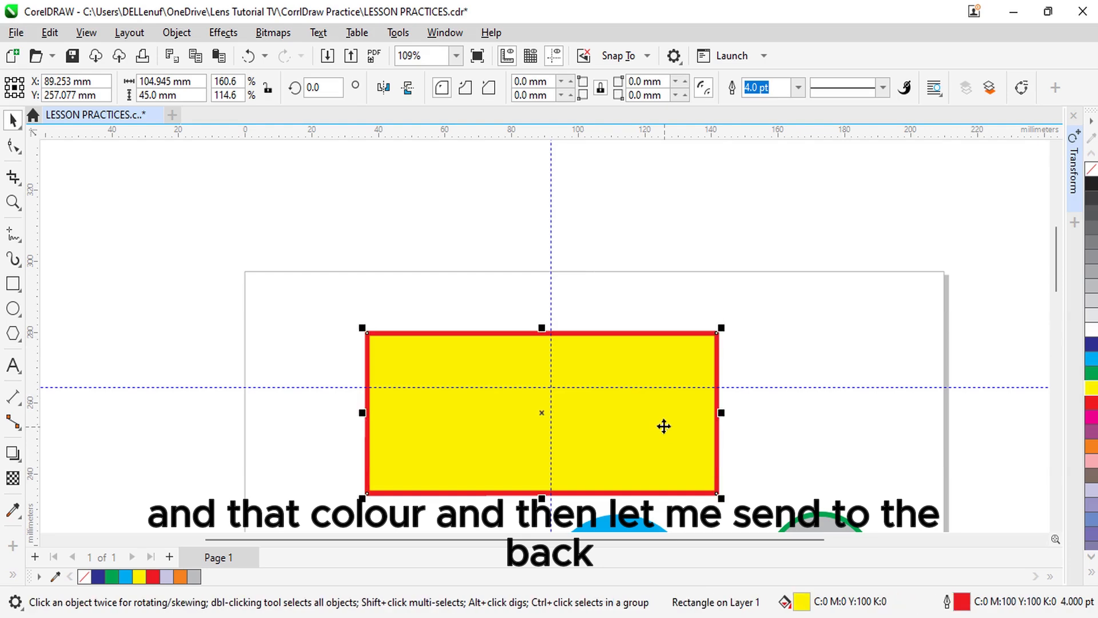
key("shift+Page_Down")
left_click(812, 403)
left_click(468, 465)
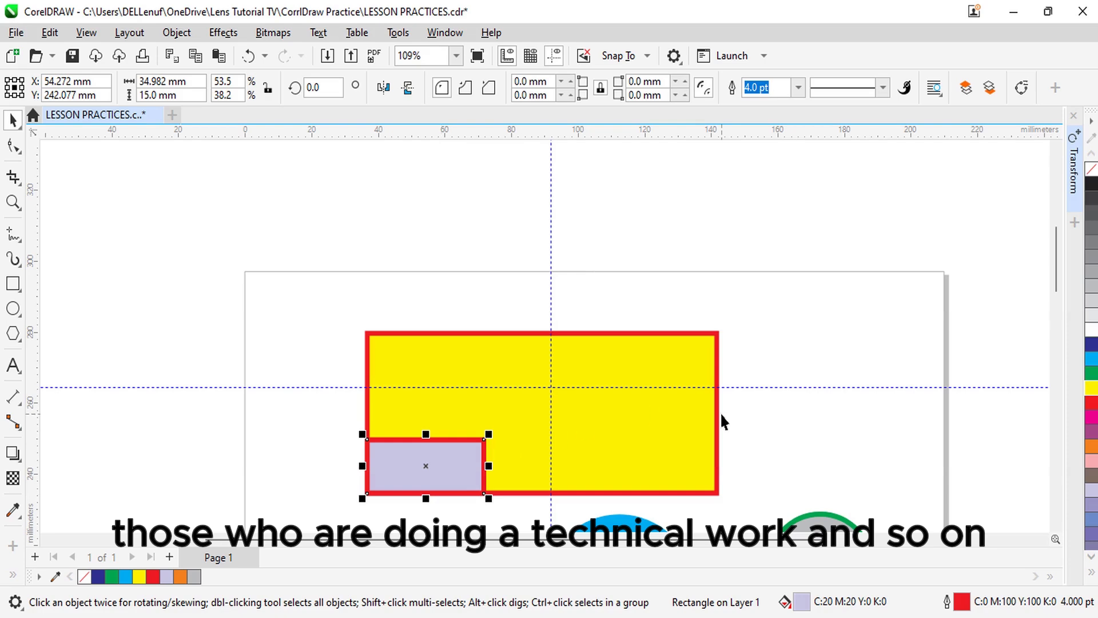
Step: Delete the large yellow rectangle, keeping the small lavender one
left_click(794, 419)
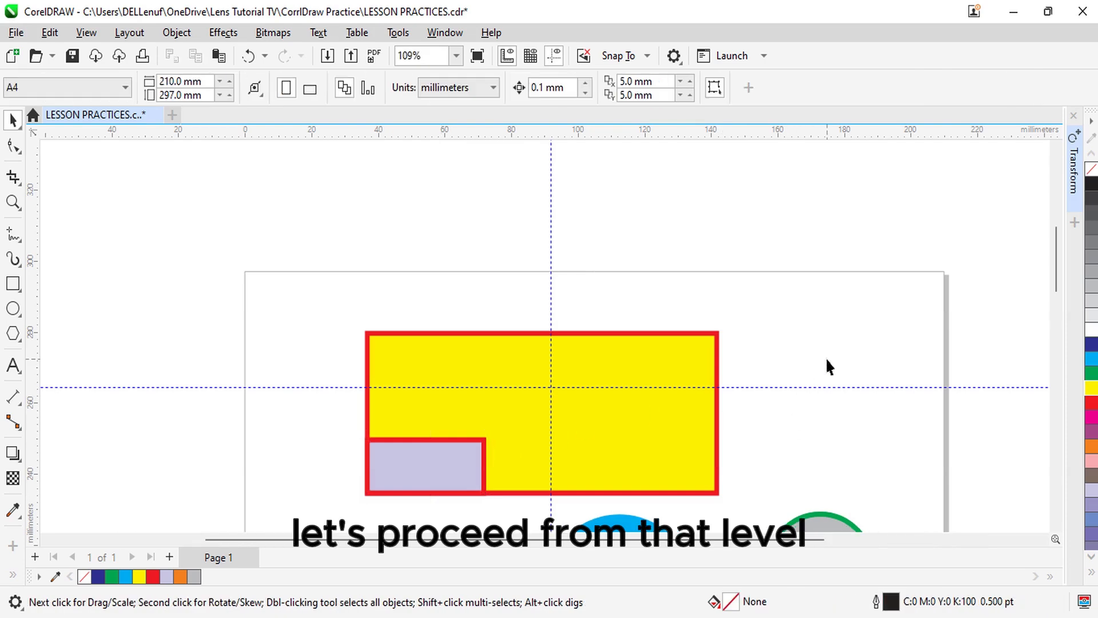
left_click(496, 361)
key("Delete")
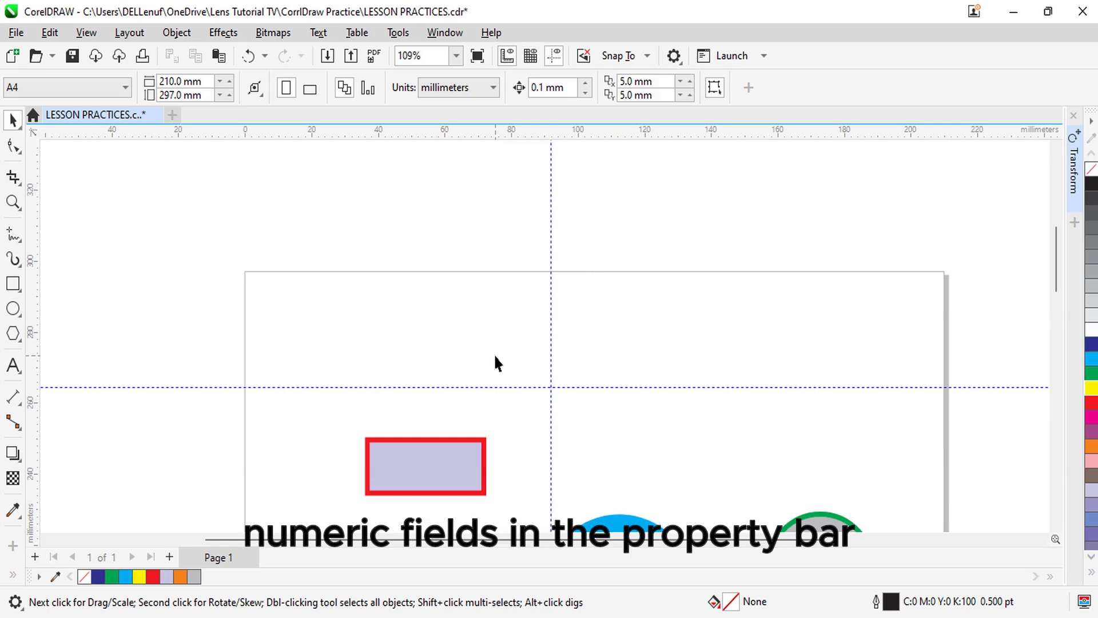
Step: Enlarge the lavender rectangle from its upper-left corner to about 40 × 17 mm, and set its exact size to 60 × 45 mm
left_click(444, 461)
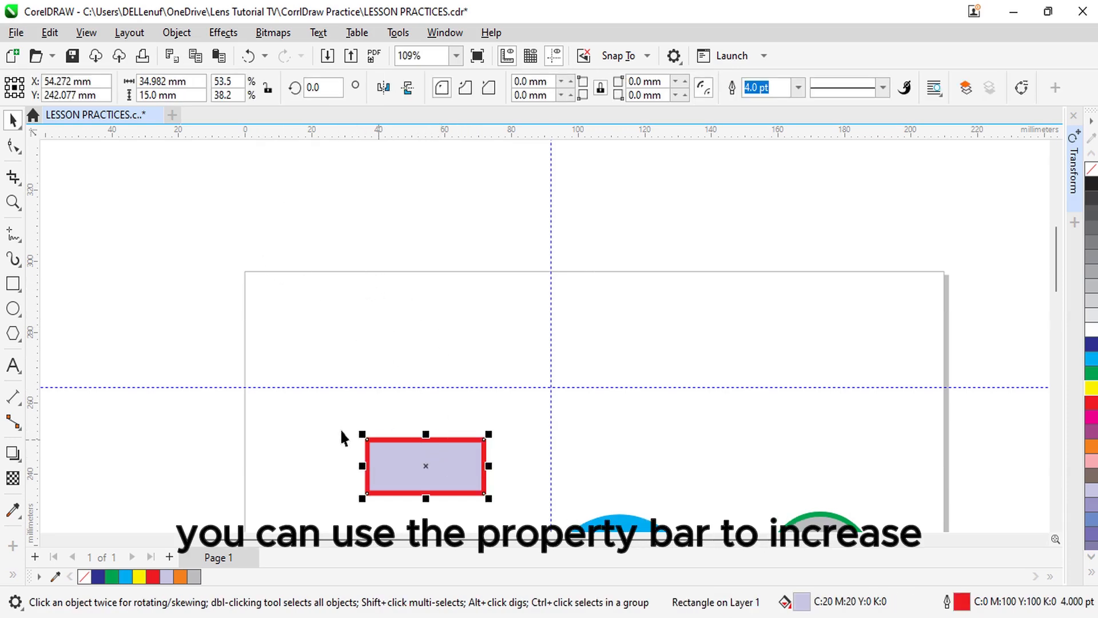
left_click_drag(359, 430, 341, 404)
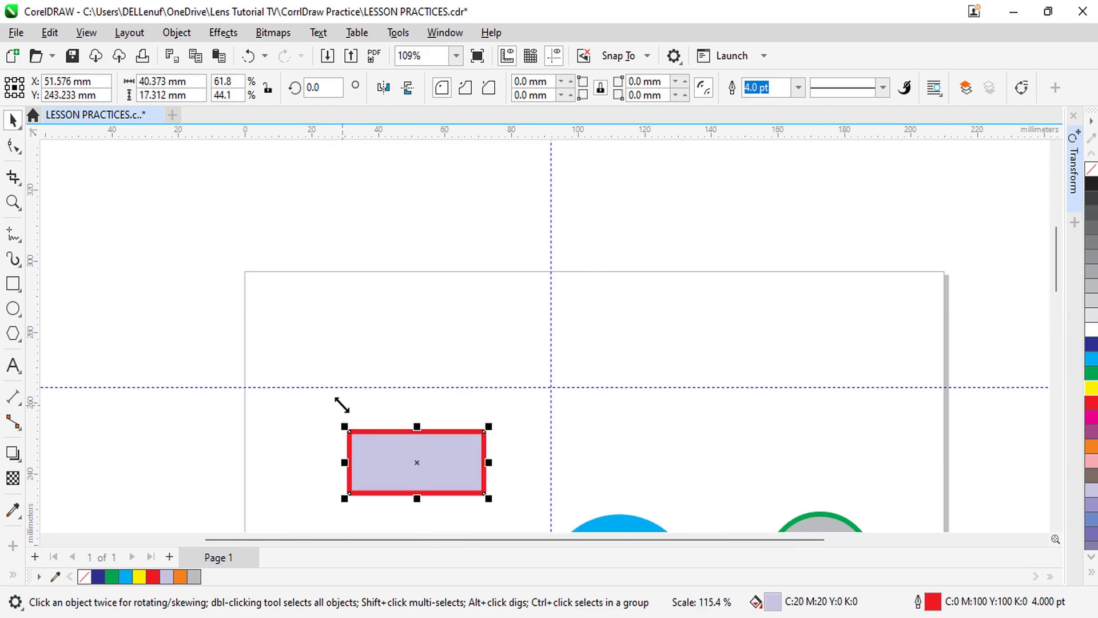
double_click(195, 80)
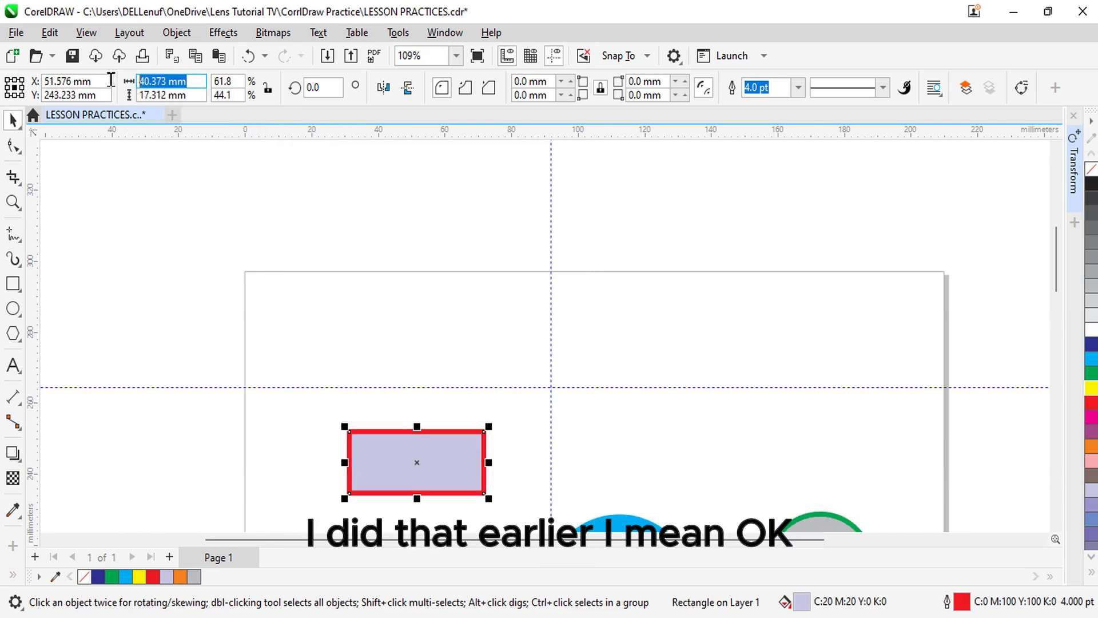
type("60")
key("Return")
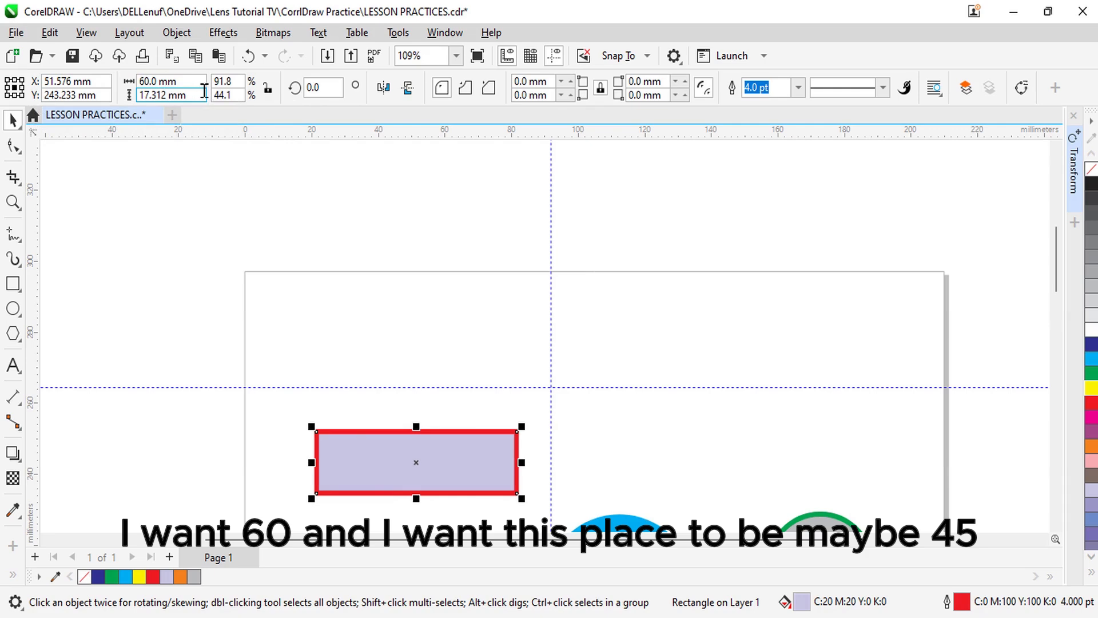
left_click_drag(189, 94, 92, 93)
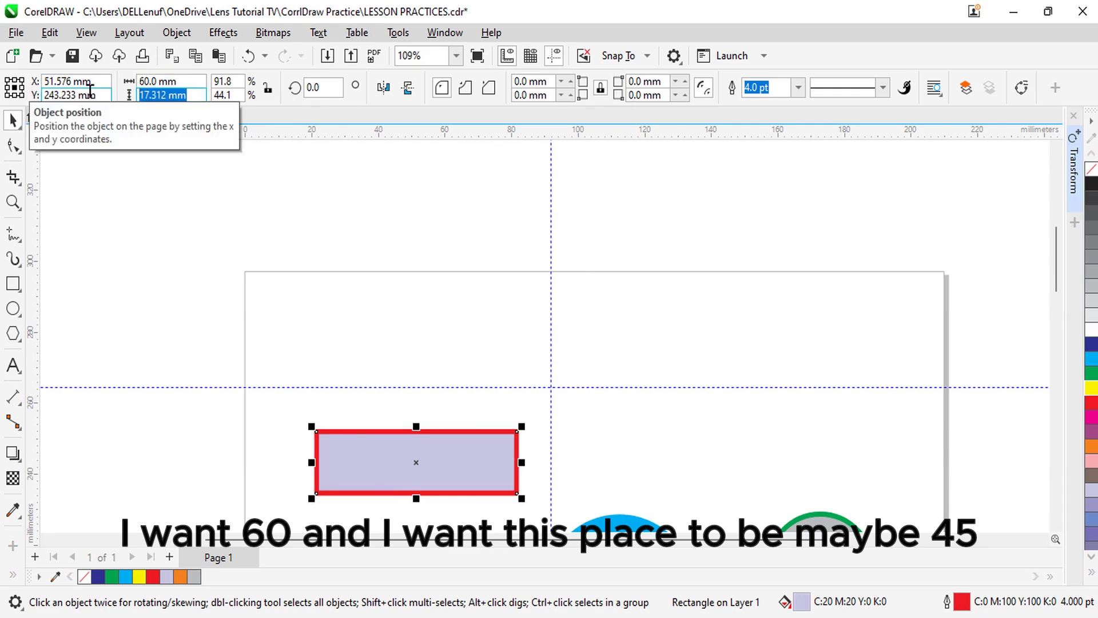
type("45")
key("Return")
Step: Move the rectangle up onto the horizontal guideline, centred at about X 50.4 mm, Y 287.0 mm, and deselect it
left_click_drag(401, 457, 390, 357)
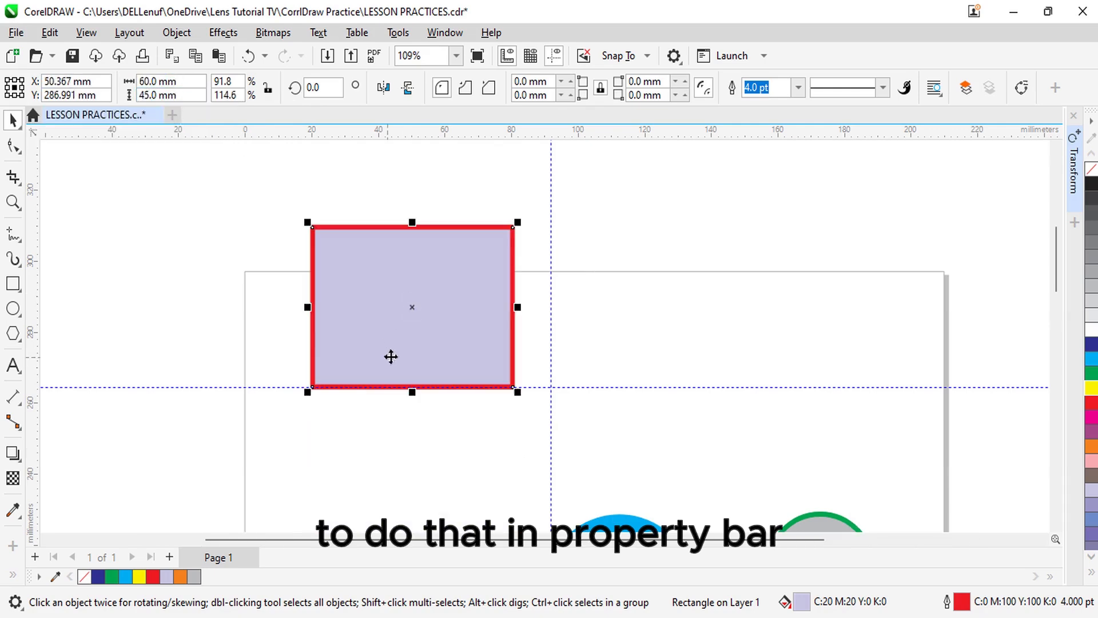
left_click(211, 331)
left_click(400, 263)
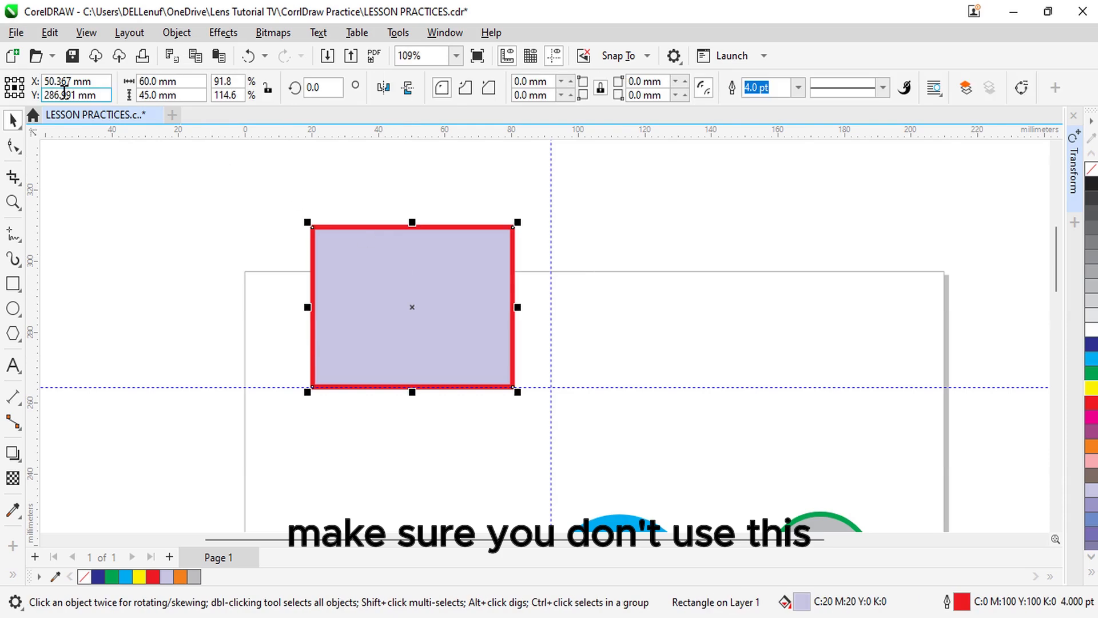
left_click(163, 206)
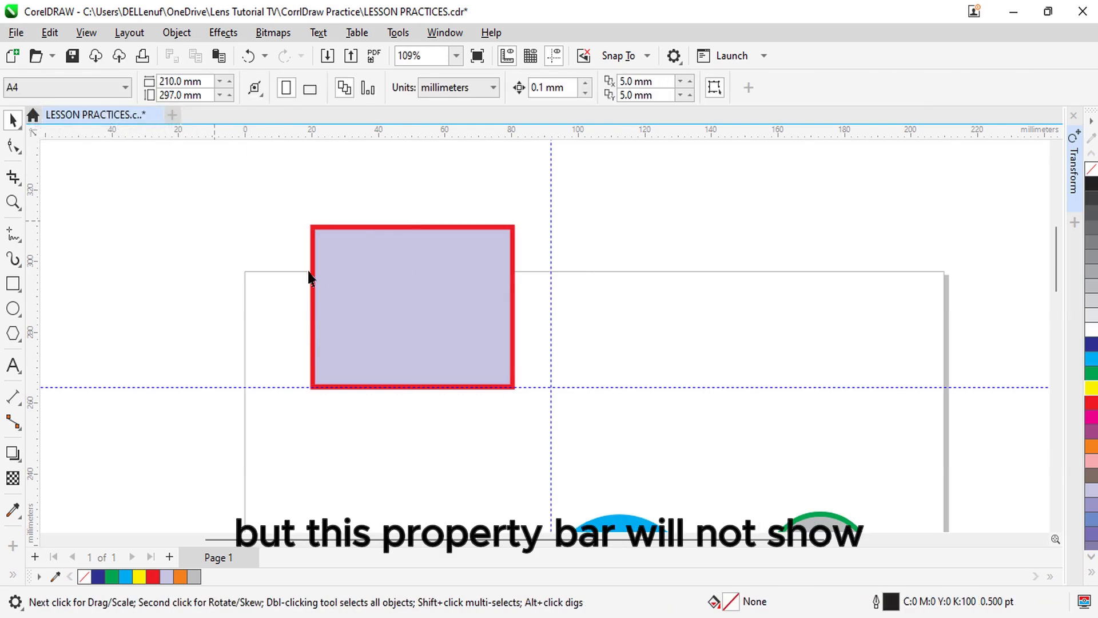
Step: Set the lavender rectangle's width to 45 mm to make it a 45 × 45 mm square
left_click(444, 298)
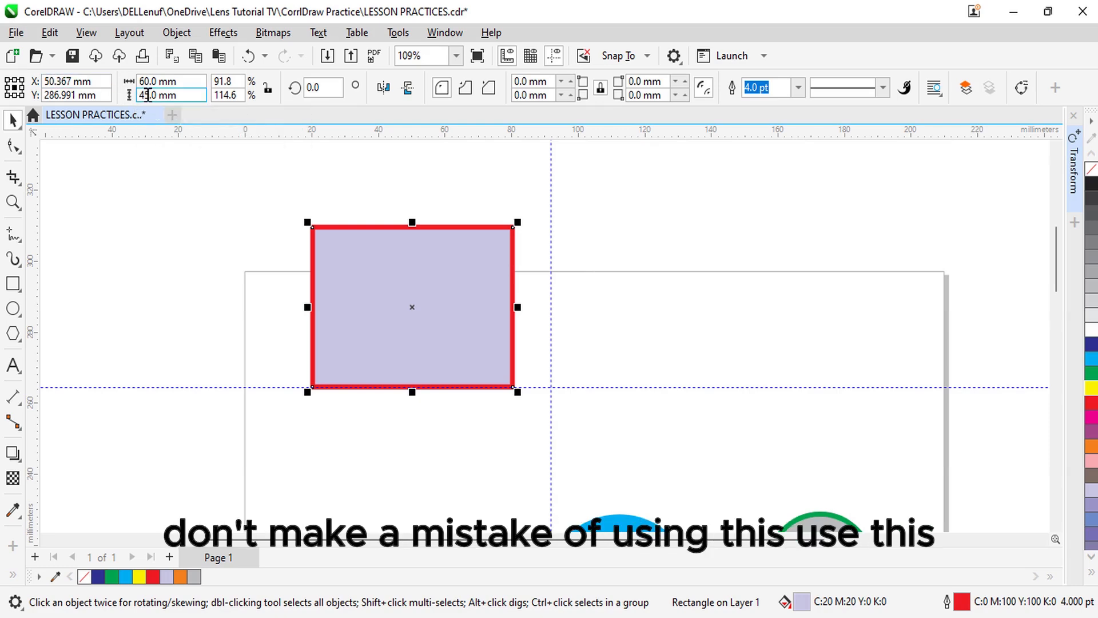
left_click_drag(182, 81, 116, 80)
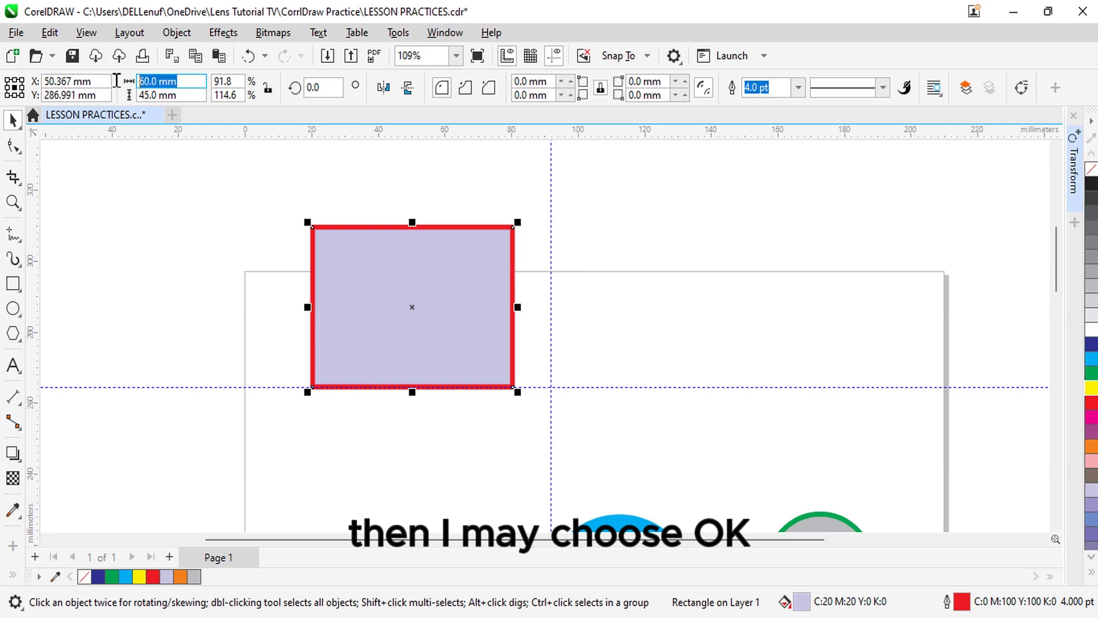
type("45")
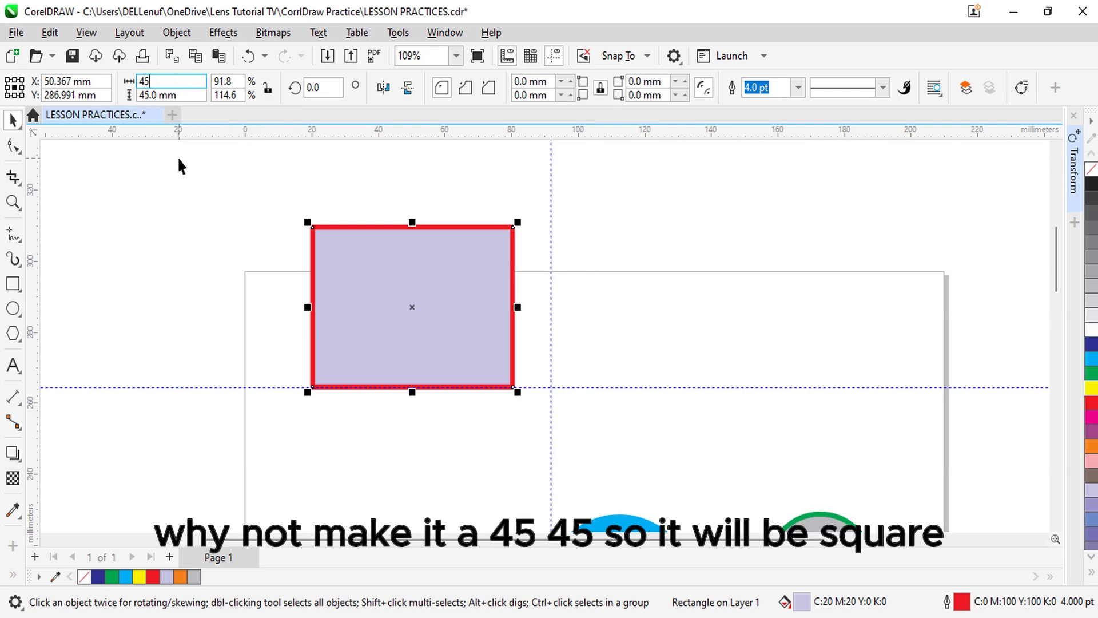
key("Return")
key("ctrl+z")
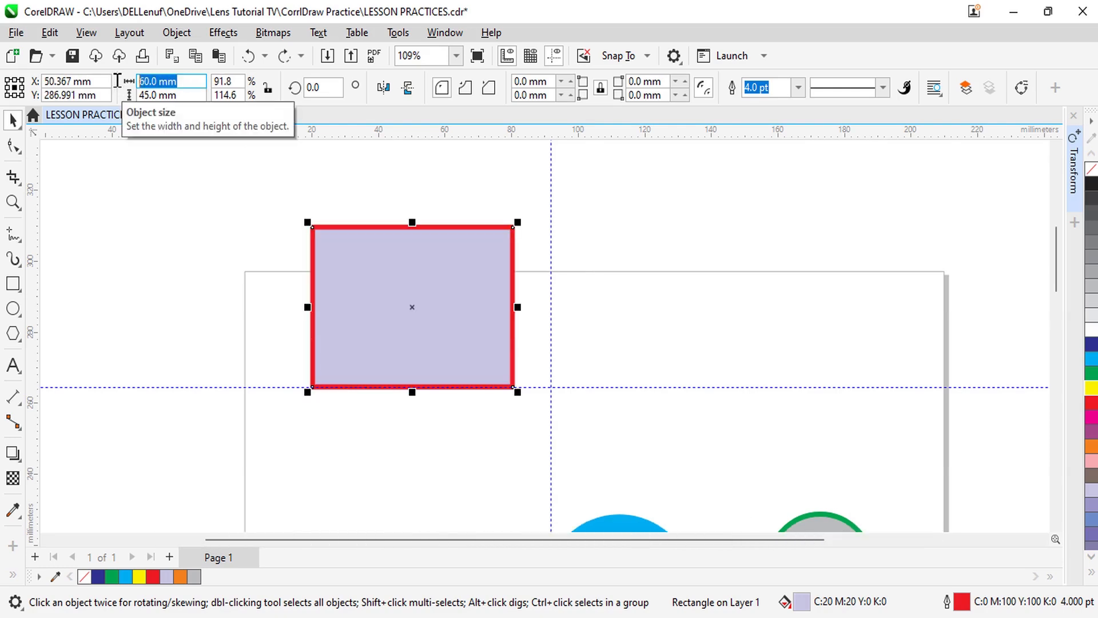
type("45")
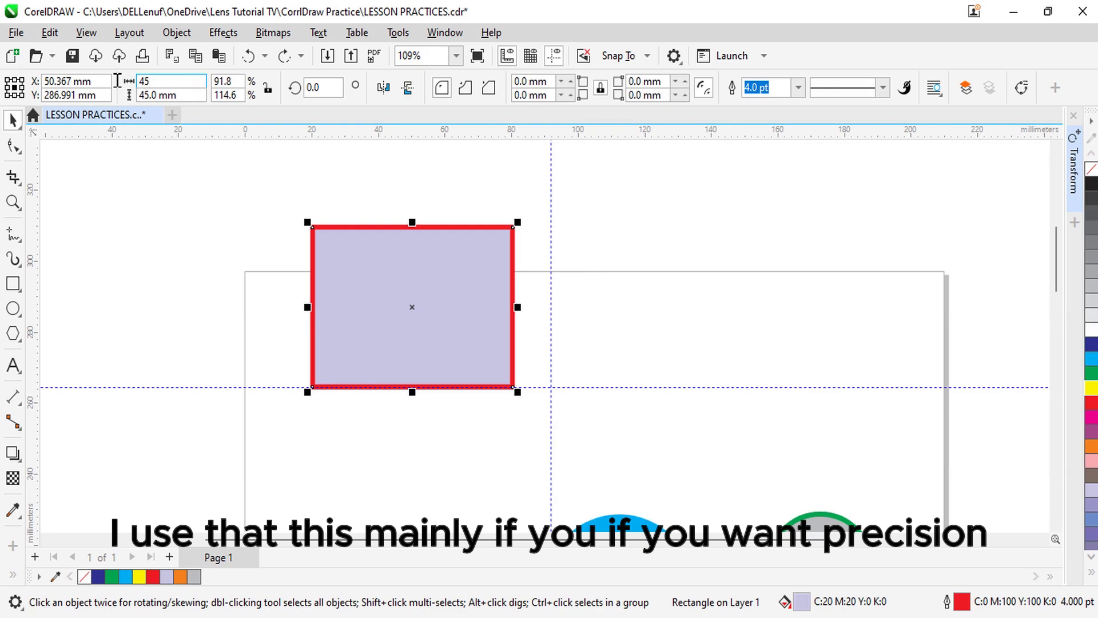
key("Return")
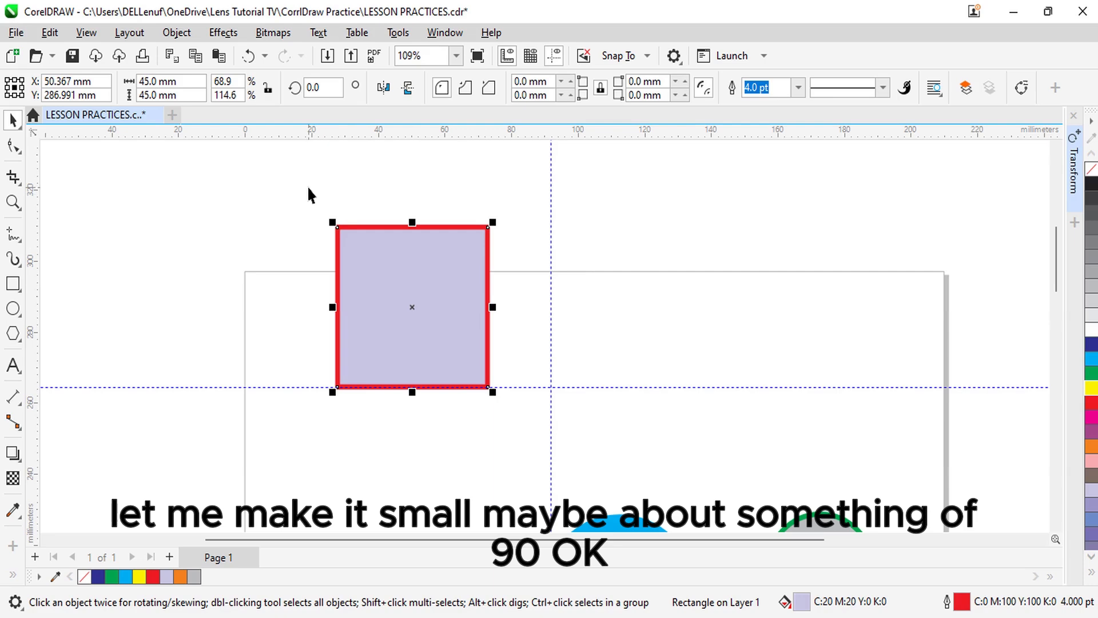
Step: Resize the lavender square to 120 mm wide by 200 mm high
left_click(158, 81)
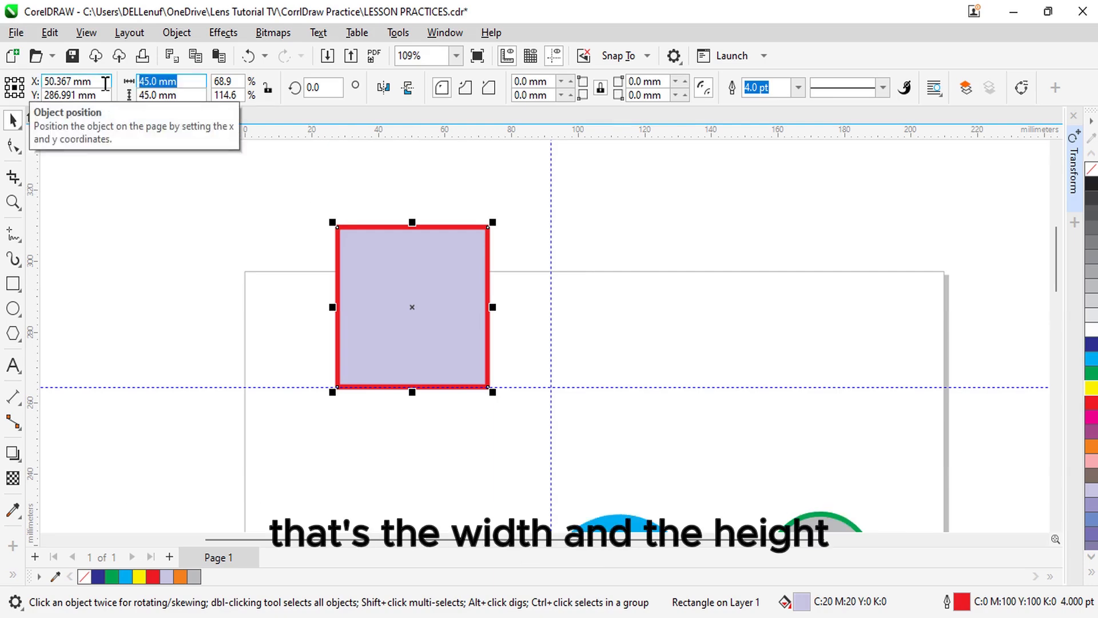
type("120")
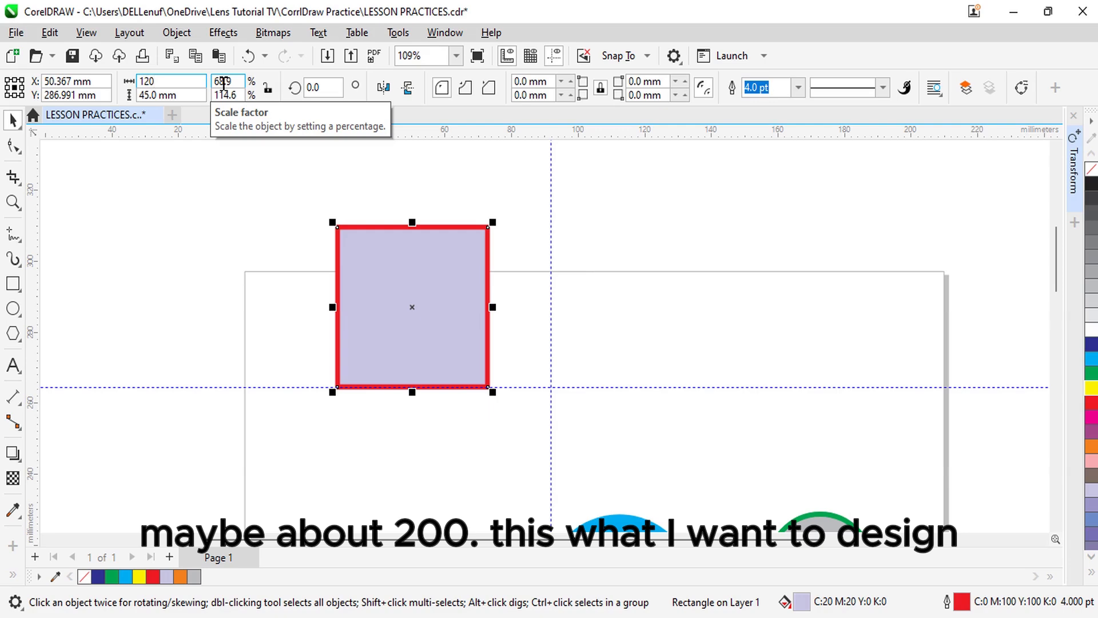
left_click(171, 95)
type("200")
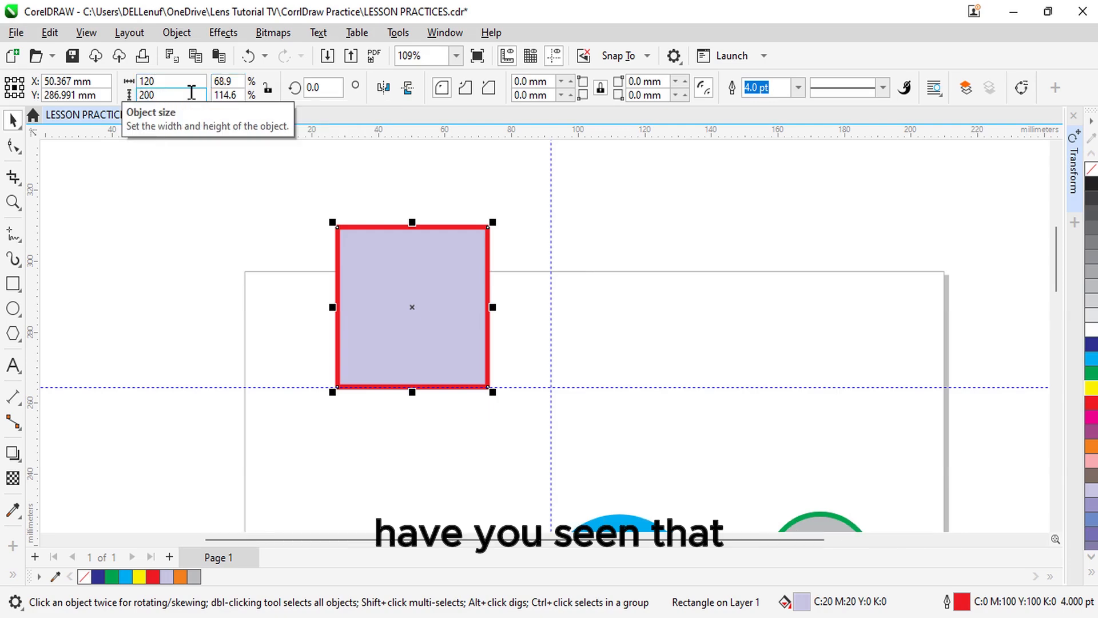
key("Return")
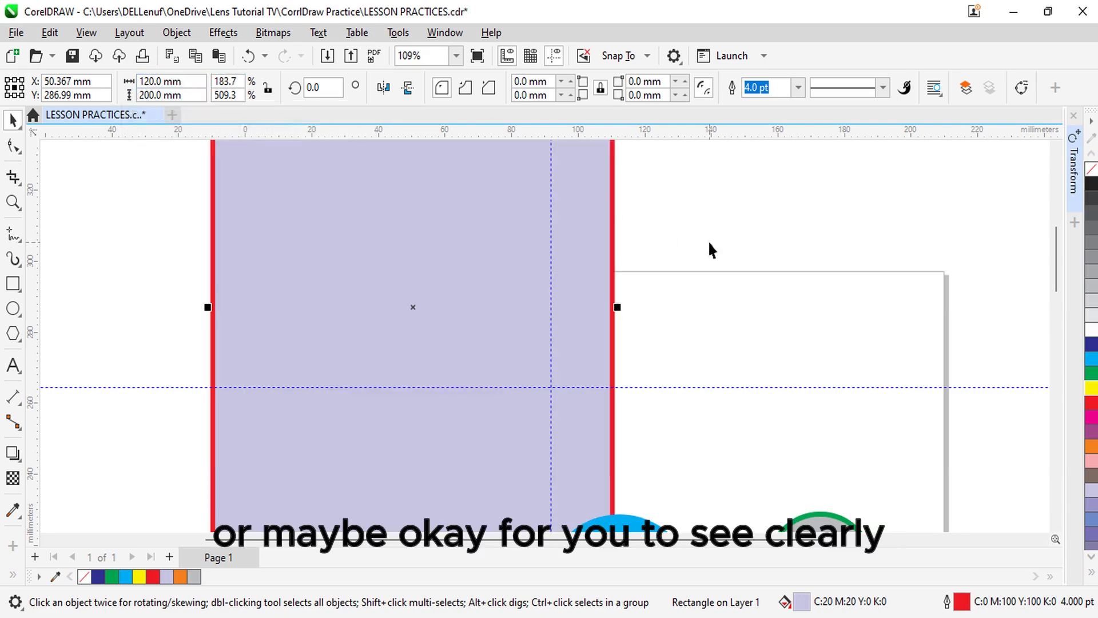
Step: Move the 120 × 200 mm rectangle off the page to its left side, centred at about X -82 mm, Y 173 mm
left_click_drag(547, 252, 562, 346)
left_click_drag(519, 309, 555, 416)
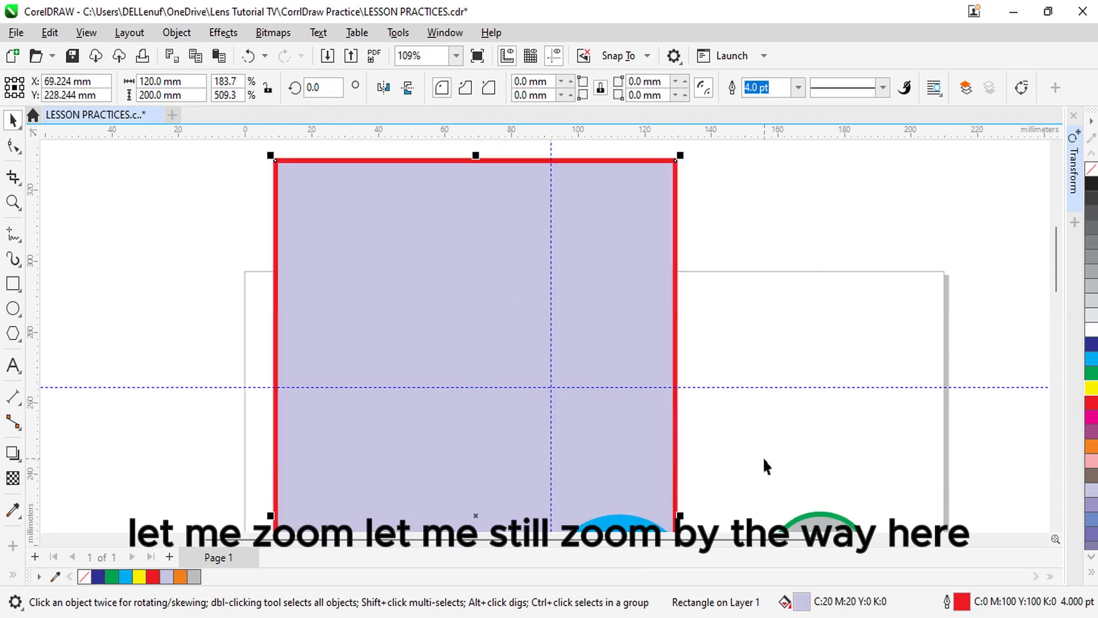
left_click(158, 83)
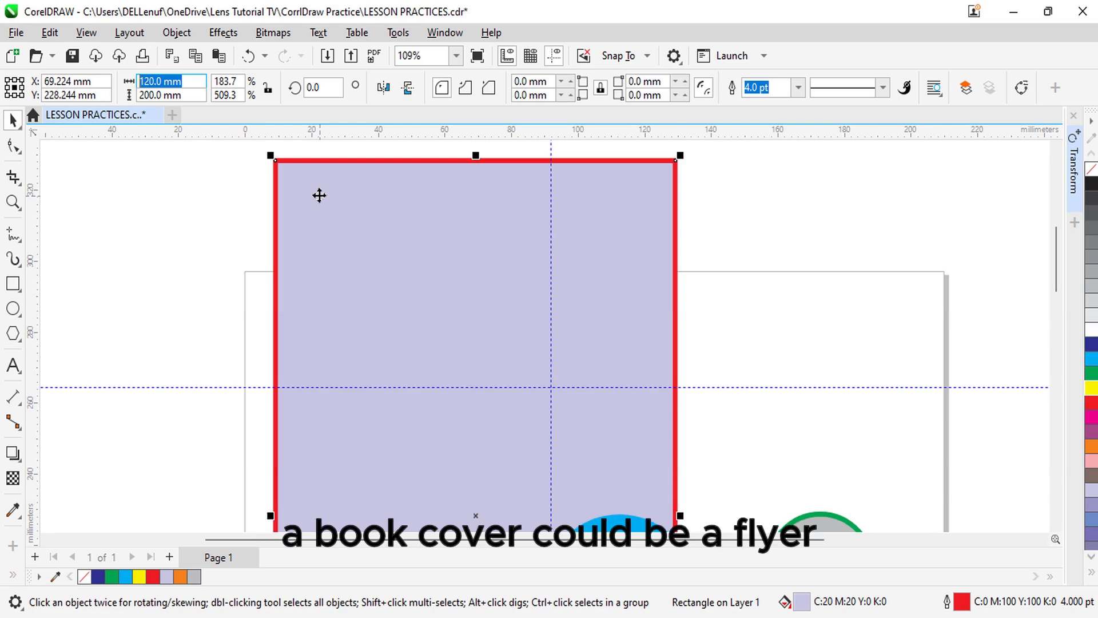
left_click(335, 236)
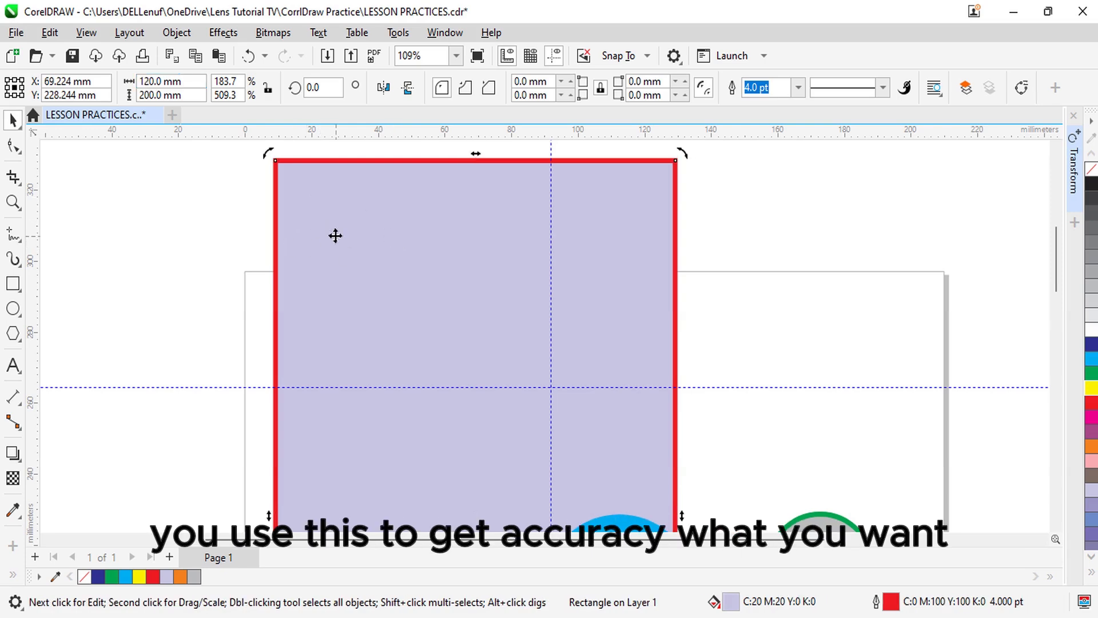
left_click(335, 236)
key("F4")
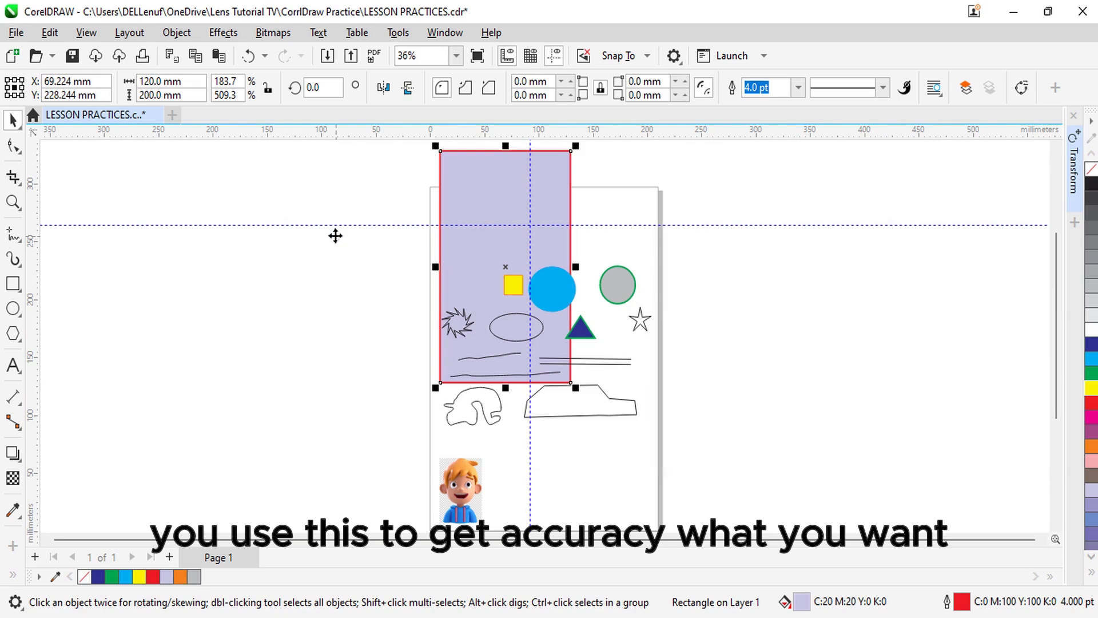
left_click_drag(505, 215, 330, 295)
left_click(195, 370)
left_click(318, 350)
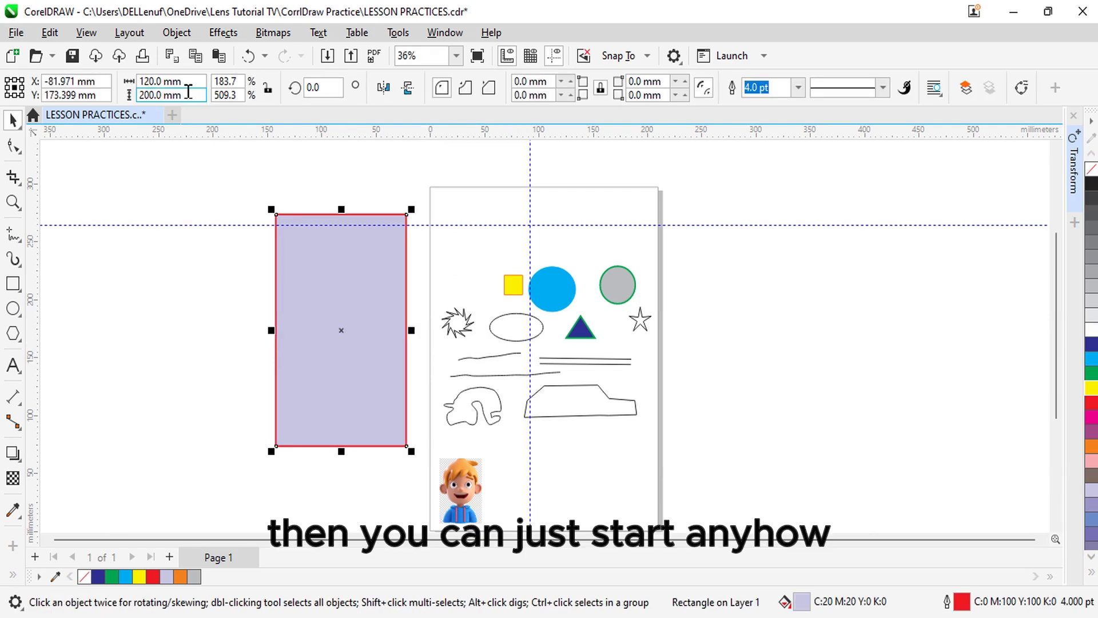
Step: Draw an unfilled rectangle about 64 × 73 mm to the right of the page and set its size to 100 × 70 mm
left_click(13, 283)
left_click_drag(695, 236, 765, 321)
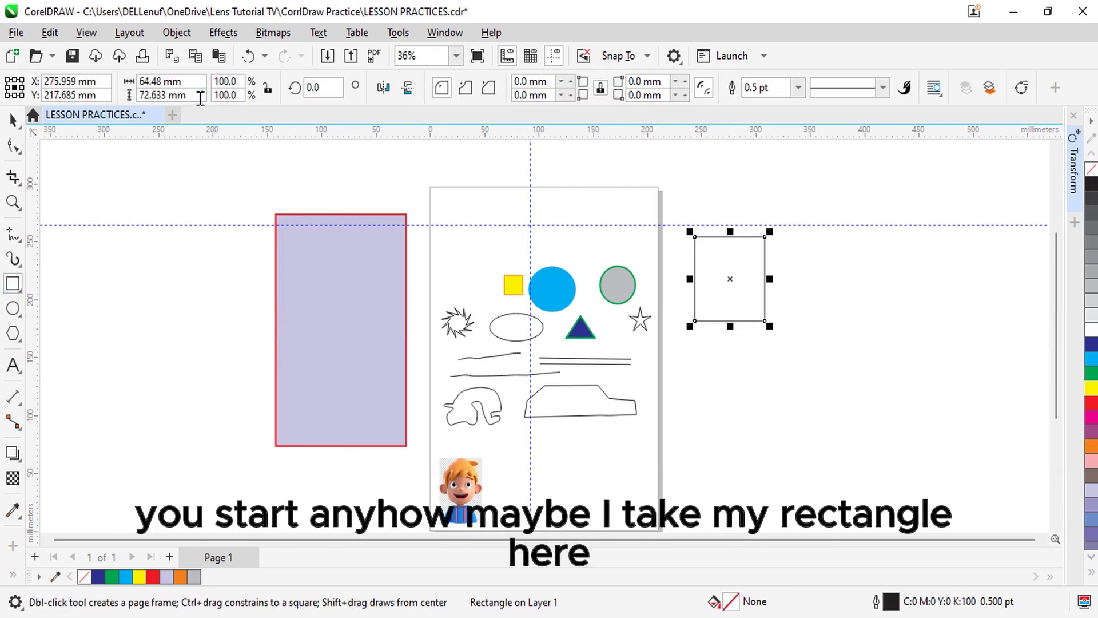
left_click(166, 81)
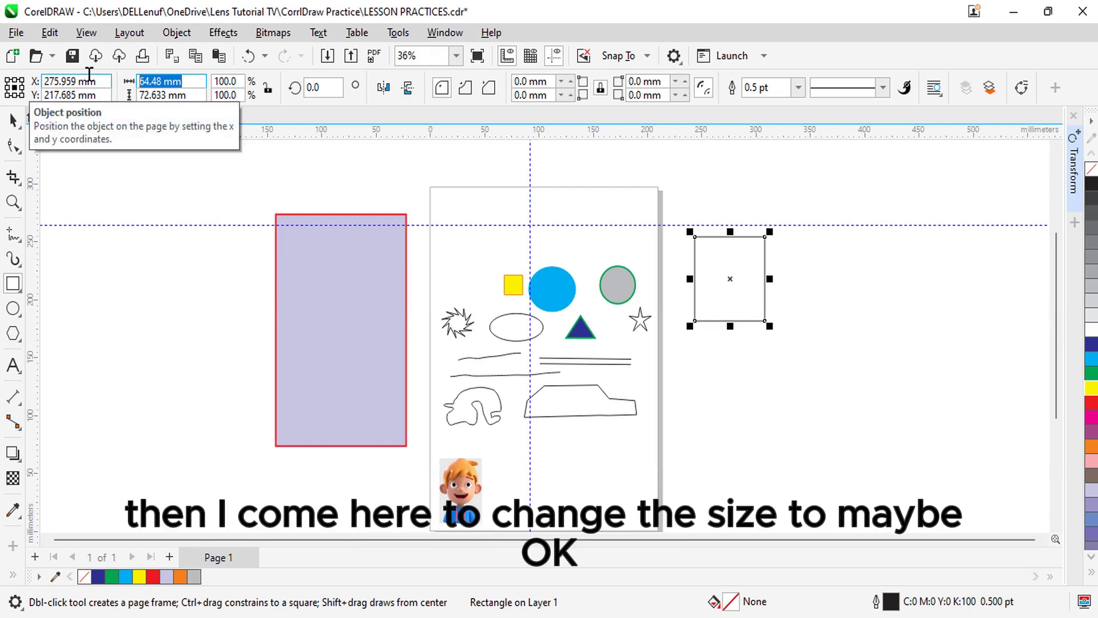
type("1")
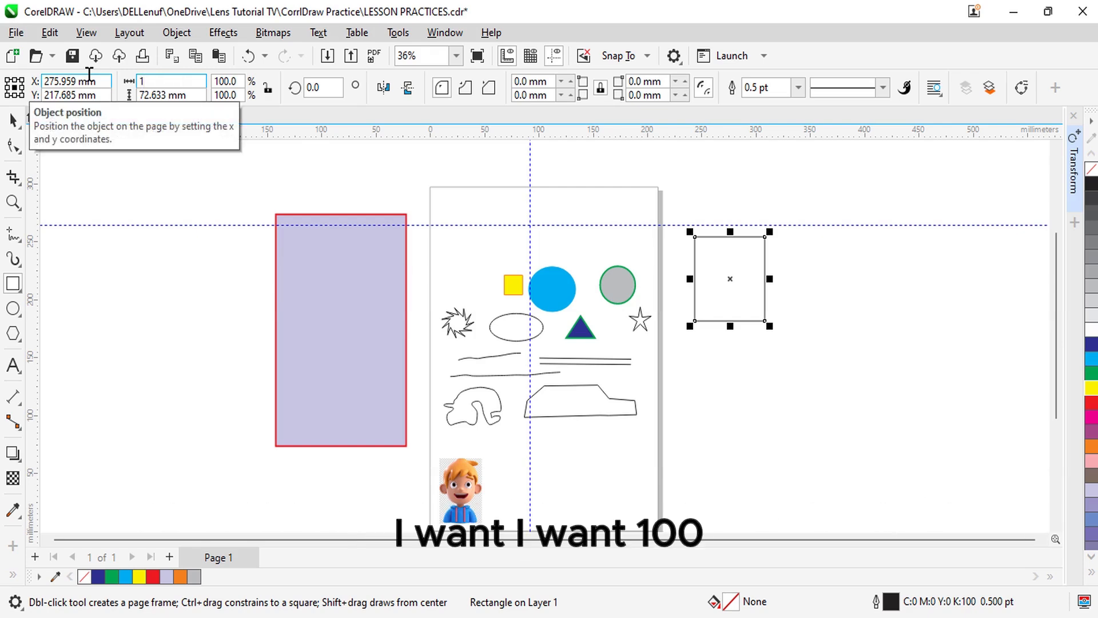
type("00")
key("Tab")
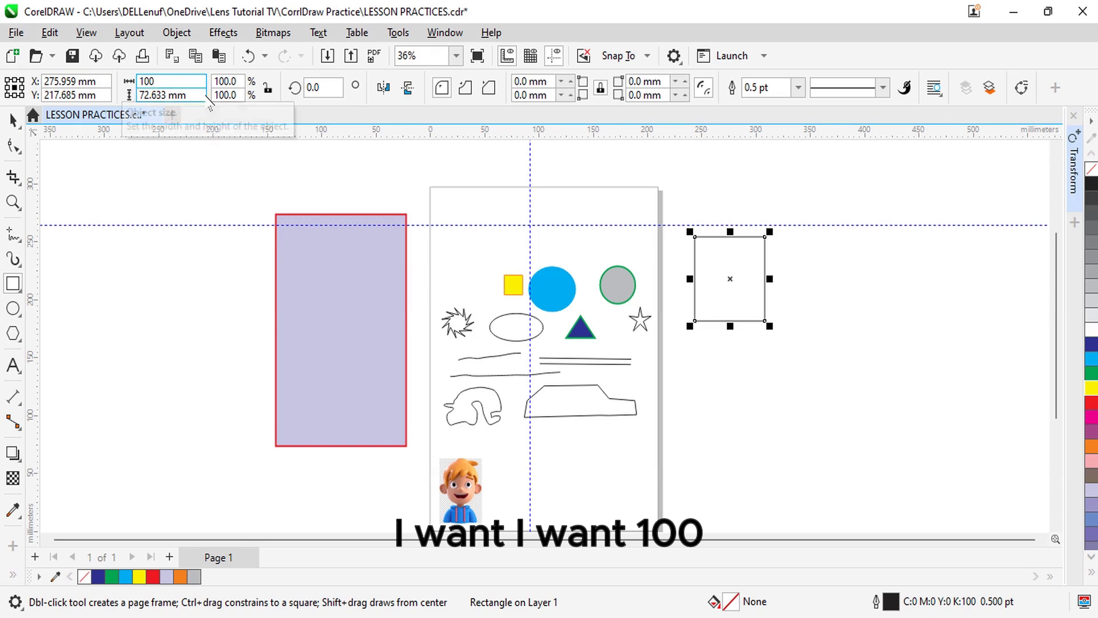
type("70")
key("Return")
Step: Move the 100 × 70 mm rectangle onto the page's upper-left area, centred at about X 61 mm, Y 261 mm, and deselect it
left_click(13, 121)
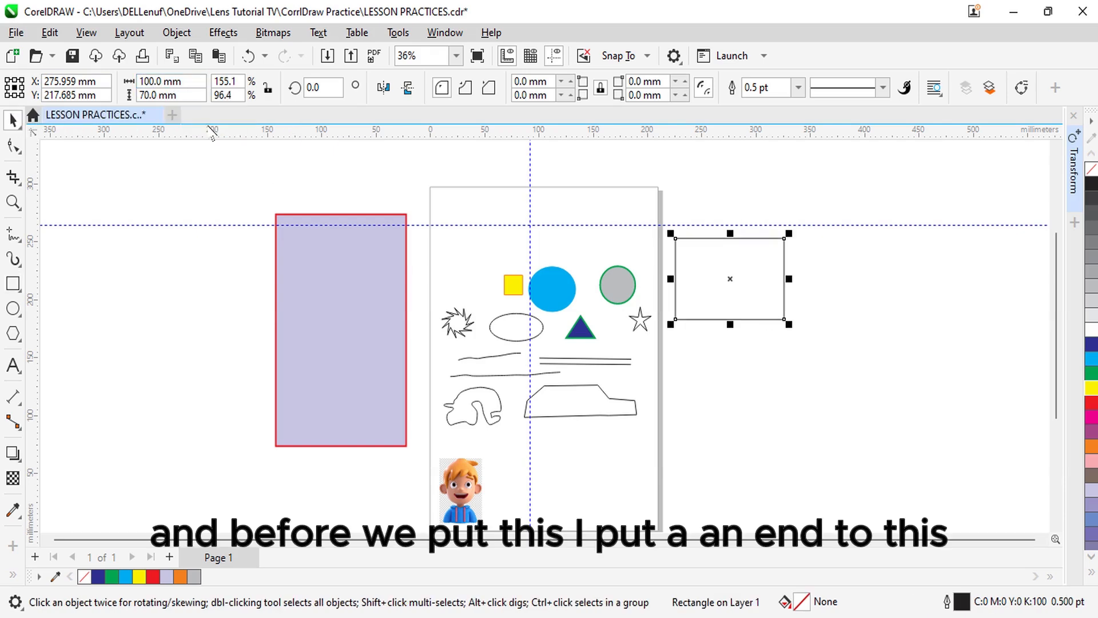
left_click_drag(762, 261, 528, 212)
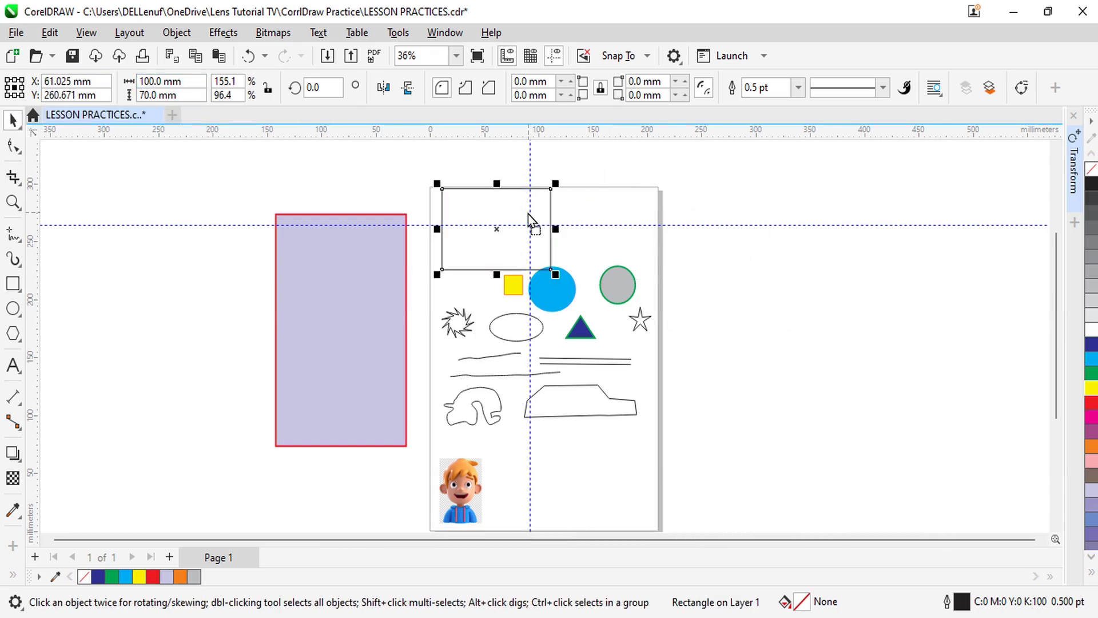
key("F2")
left_click_drag(428, 171, 693, 373)
left_click(856, 299)
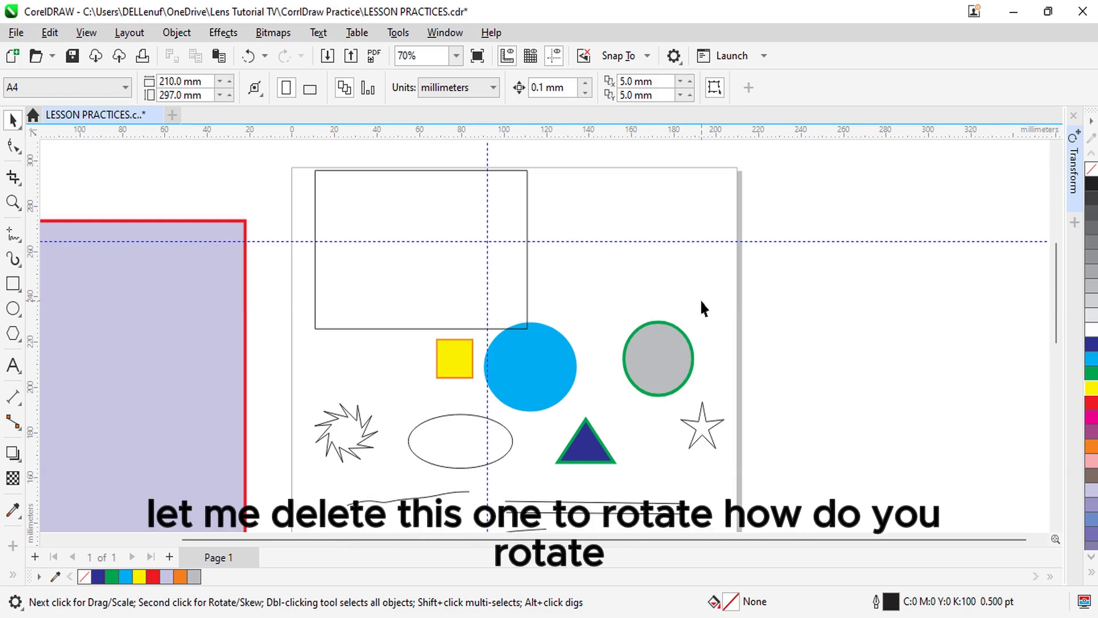
Step: Delete the large lavender rectangle and shrink the outlined rectangle to 50 × 35 mm, centred at about X 32 mm, Y 231 mm
left_click(243, 221)
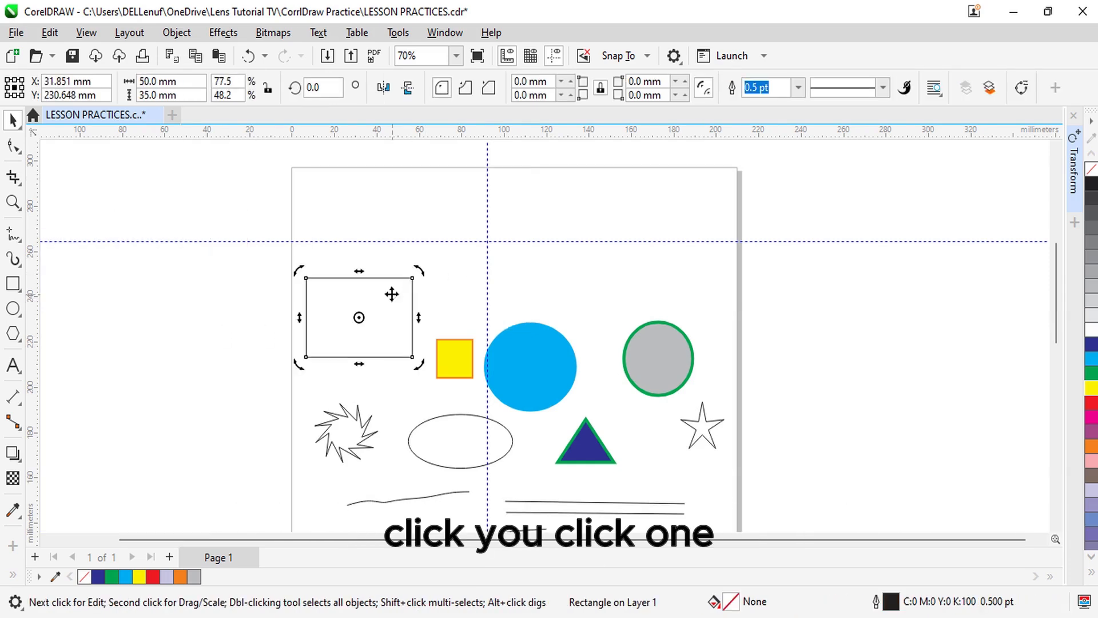
left_click(580, 258)
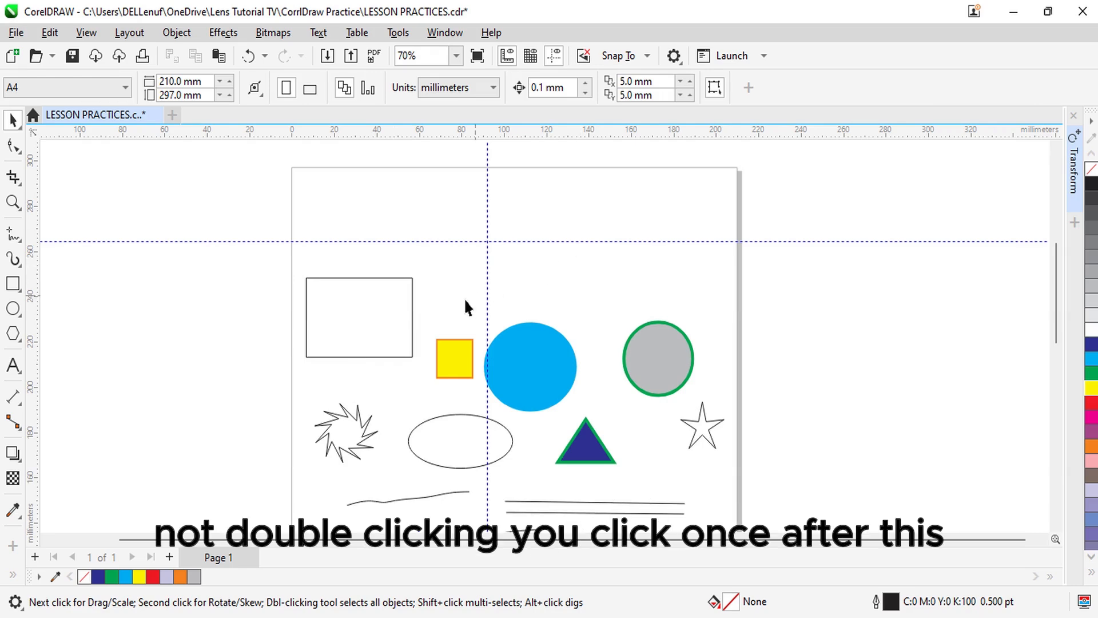
Step: Rotate the outlined rectangle counterclockwise by about 38.9 degrees
left_click(366, 324)
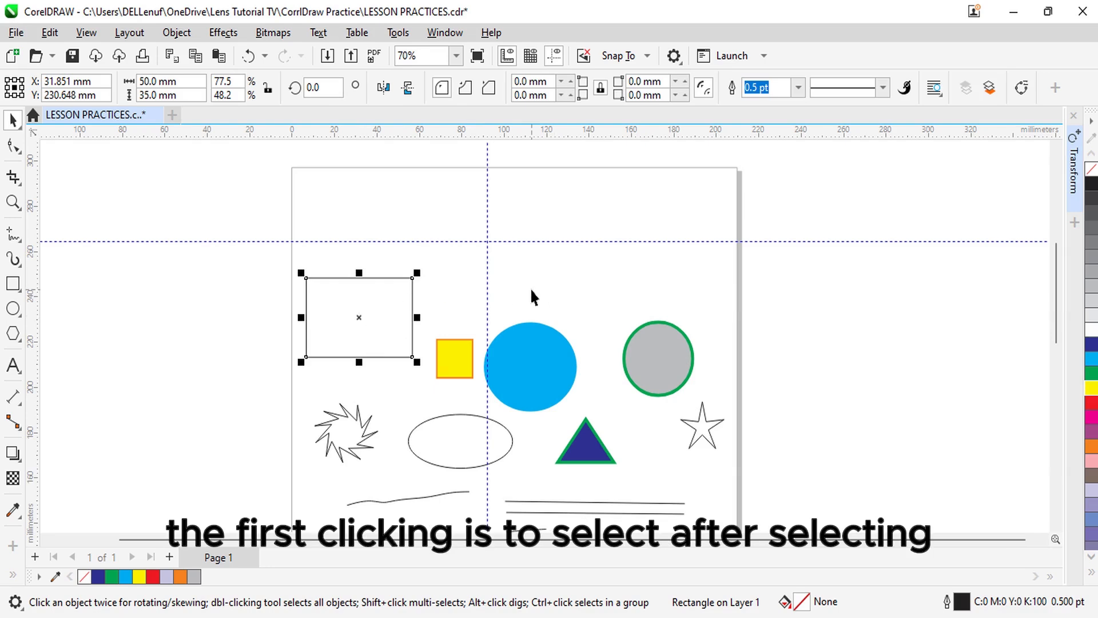
left_click(388, 299)
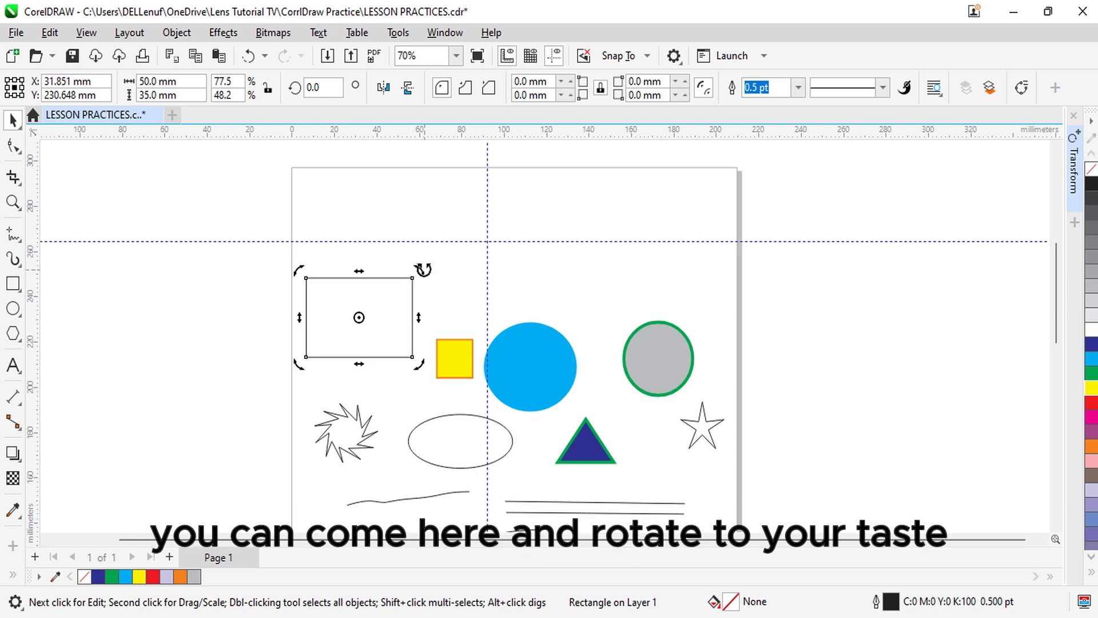
left_click_drag(423, 270, 449, 308)
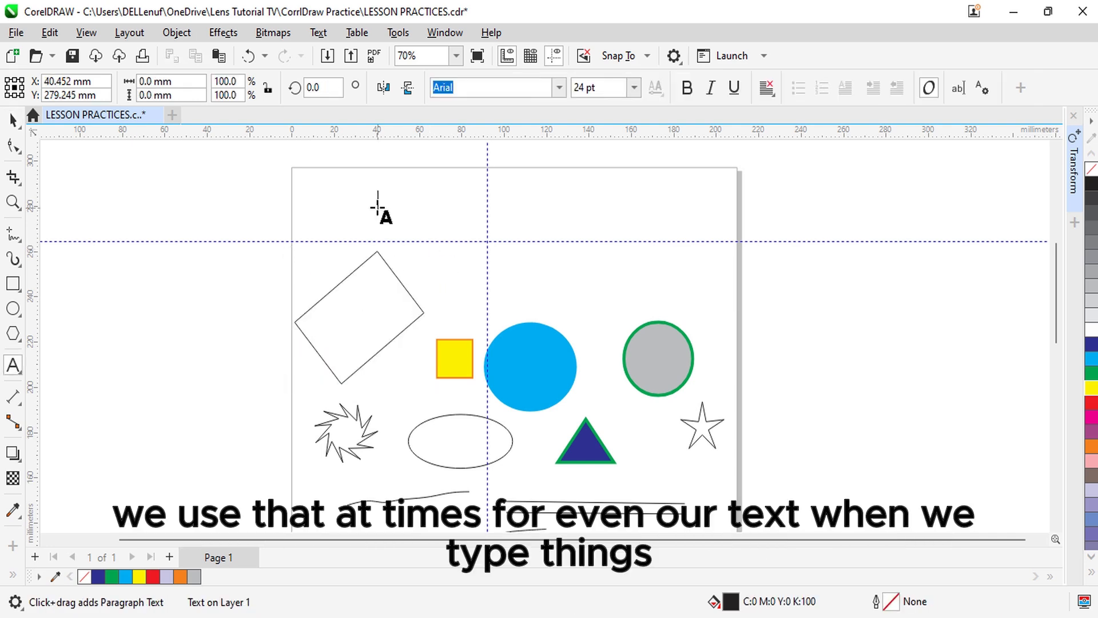
Step: Add the text "LENS TUTORIAL TV" in 24 pt Arial near the page top and move it below the horizontal guideline, above the blue circle
type("L")
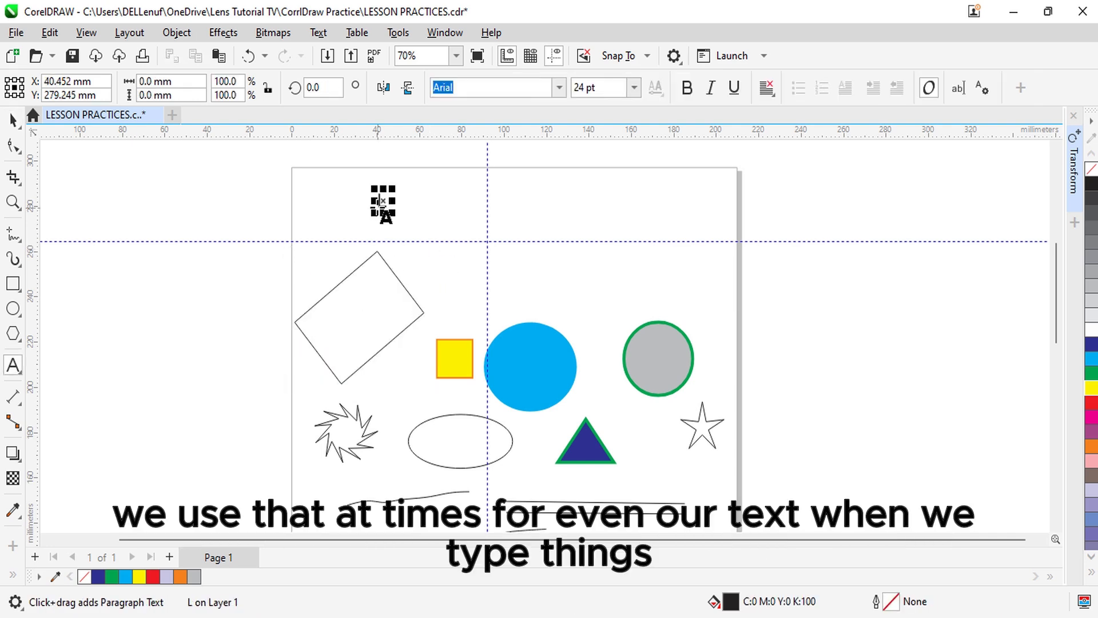
type("ENS")
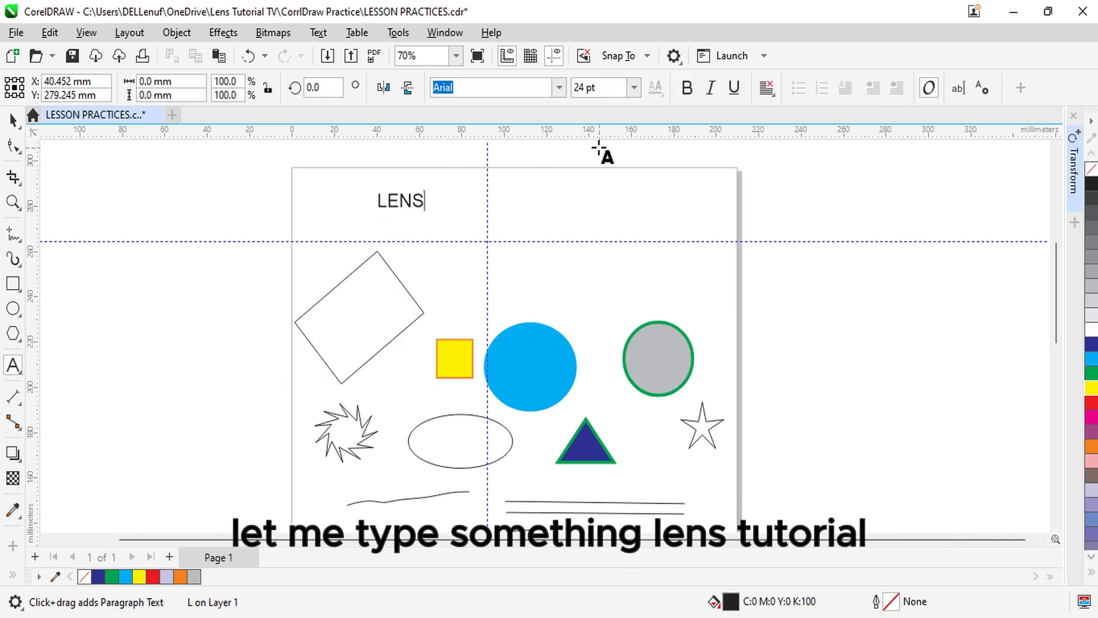
type(" TUTORIAL TV")
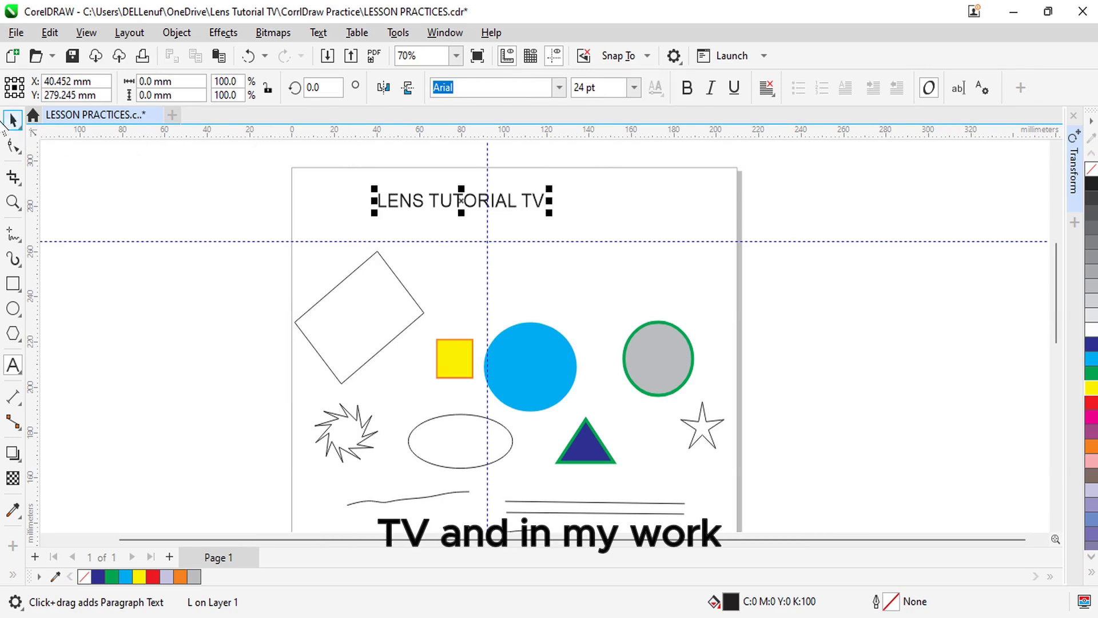
left_click(12, 120)
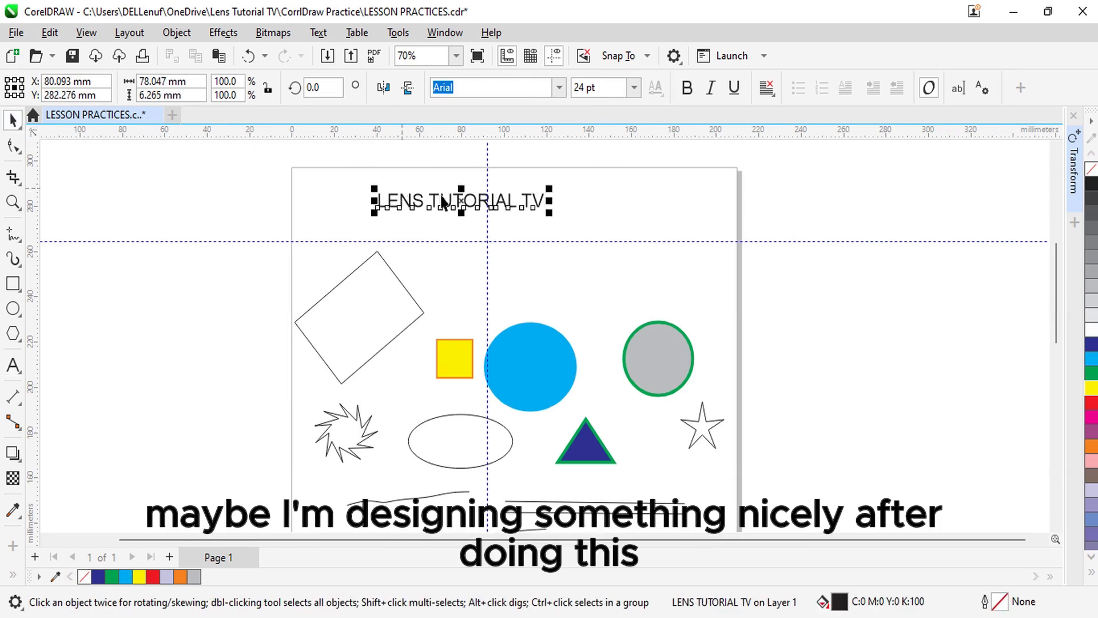
Step: Delete the rotated rectangle and draw an unfilled rectangle about 88 × 18 mm overlapping the LENS TUTORIAL TV text
left_click(383, 318)
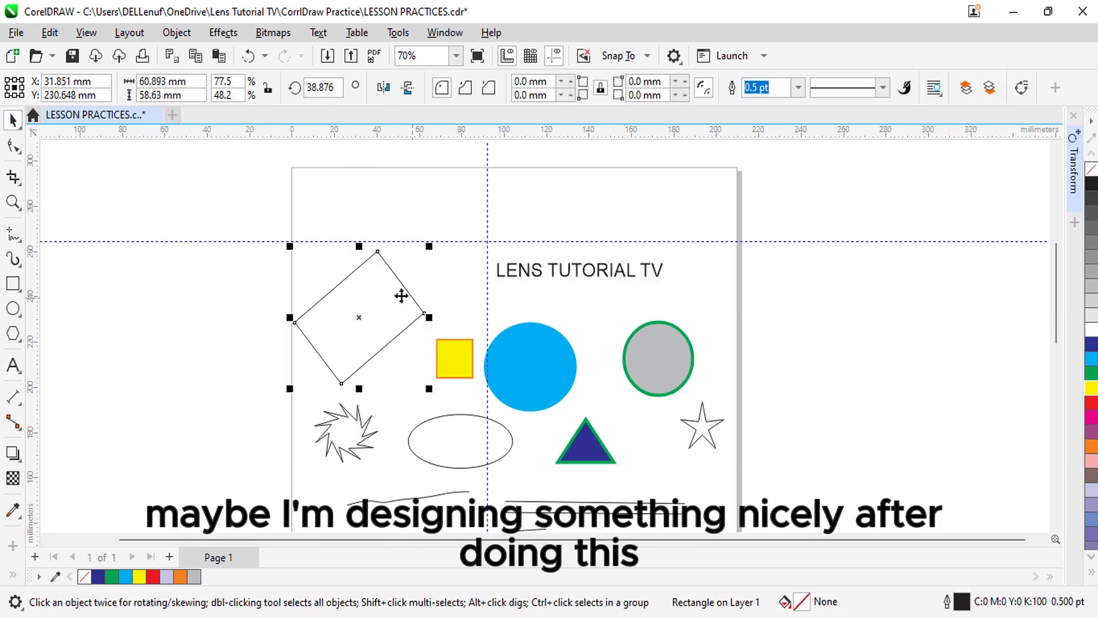
key("Delete")
key("F6")
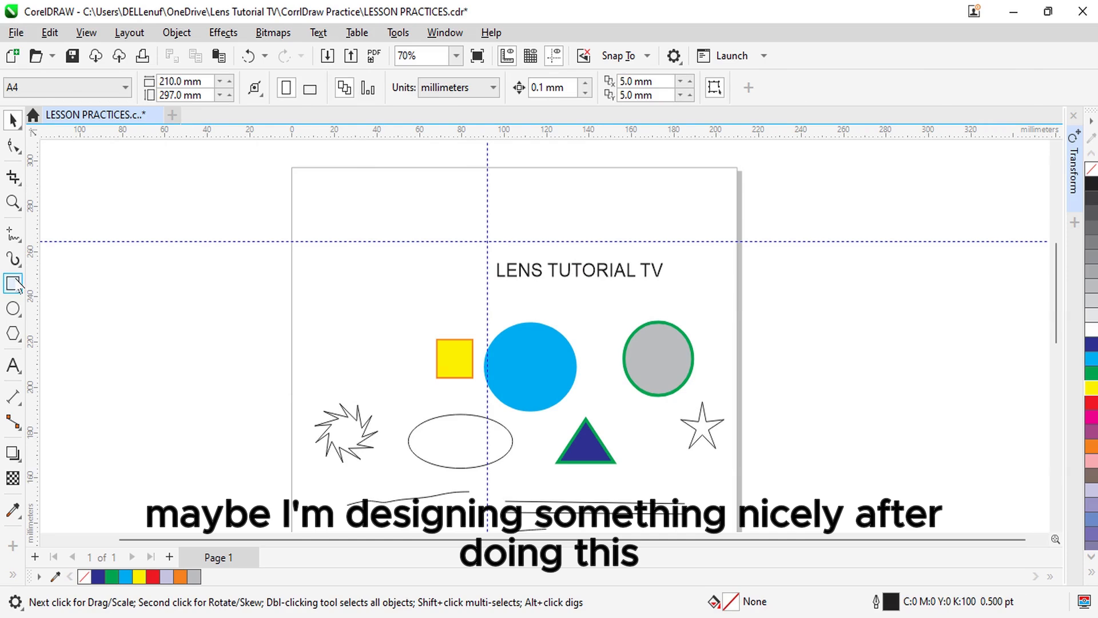
left_click_drag(548, 254, 735, 293)
key("space")
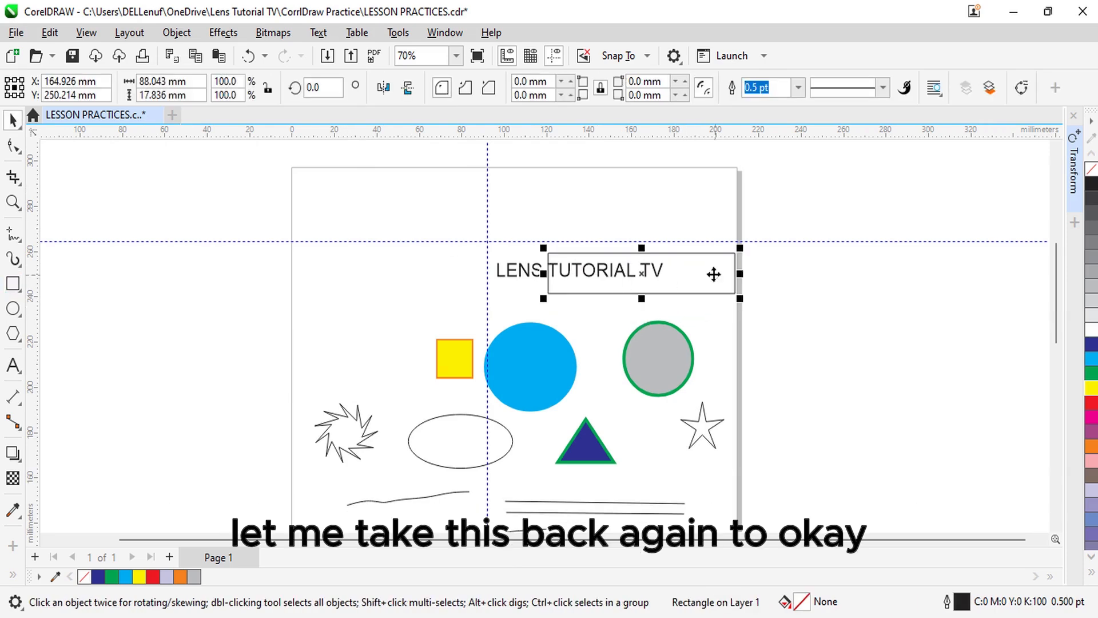
Step: Move the new rectangle so it frames the LENS TUTORIAL TV text, centred at about X 133.5 mm, Y 251.5 mm
left_click_drag(654, 286, 645, 275)
key("Right")
key("Right")
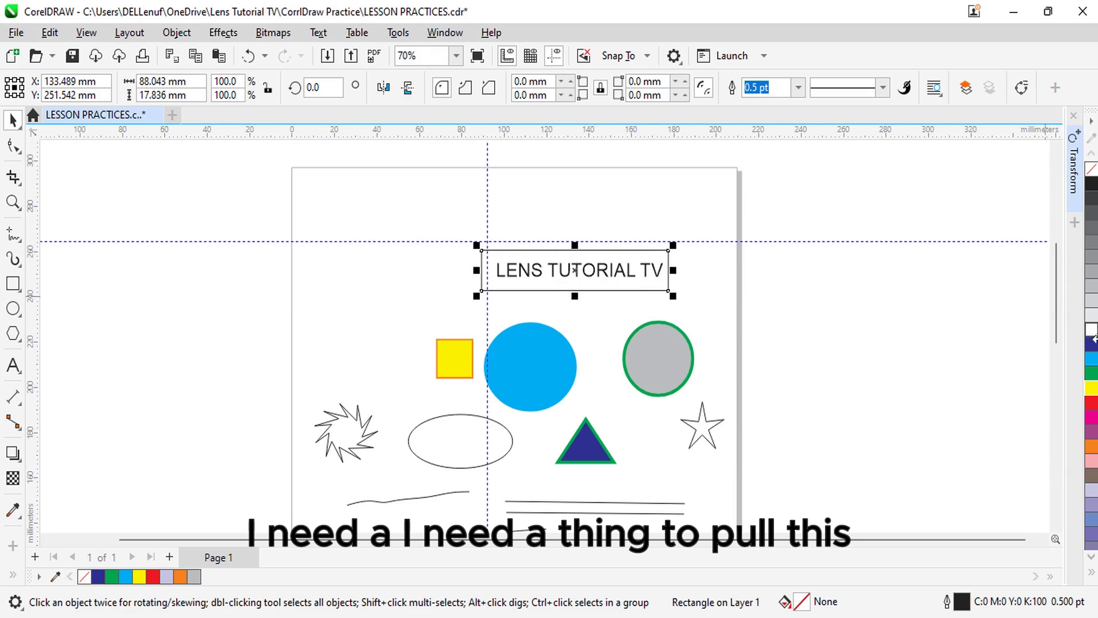
Step: Fill the rectangle behind the title orange and try green and yellow for the LENS TUTORIAL TV text
left_click(1092, 446)
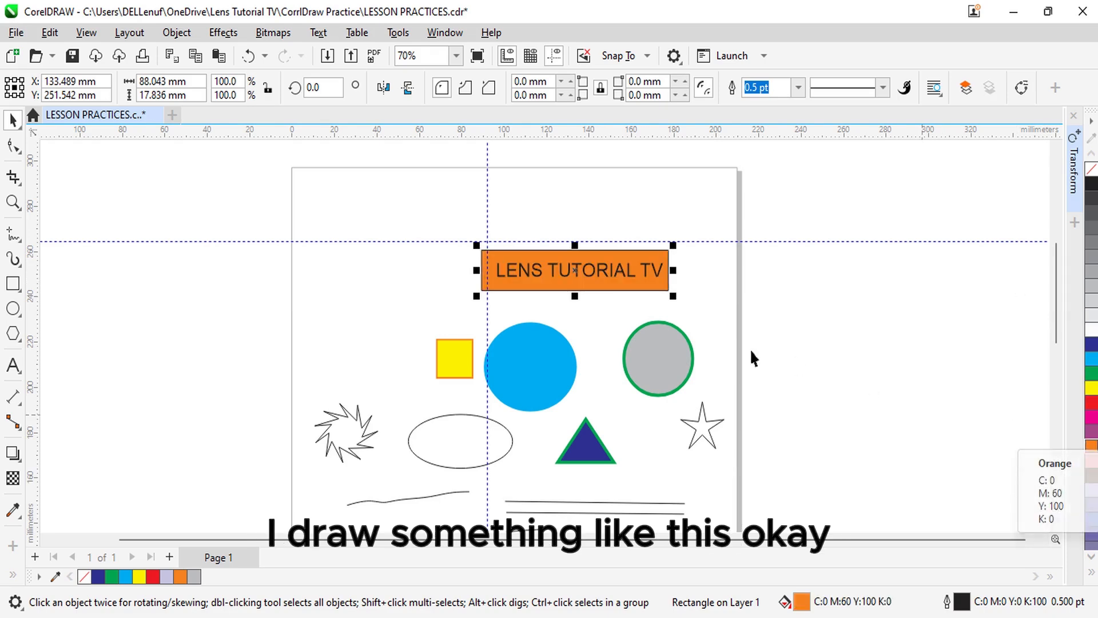
left_click(632, 282)
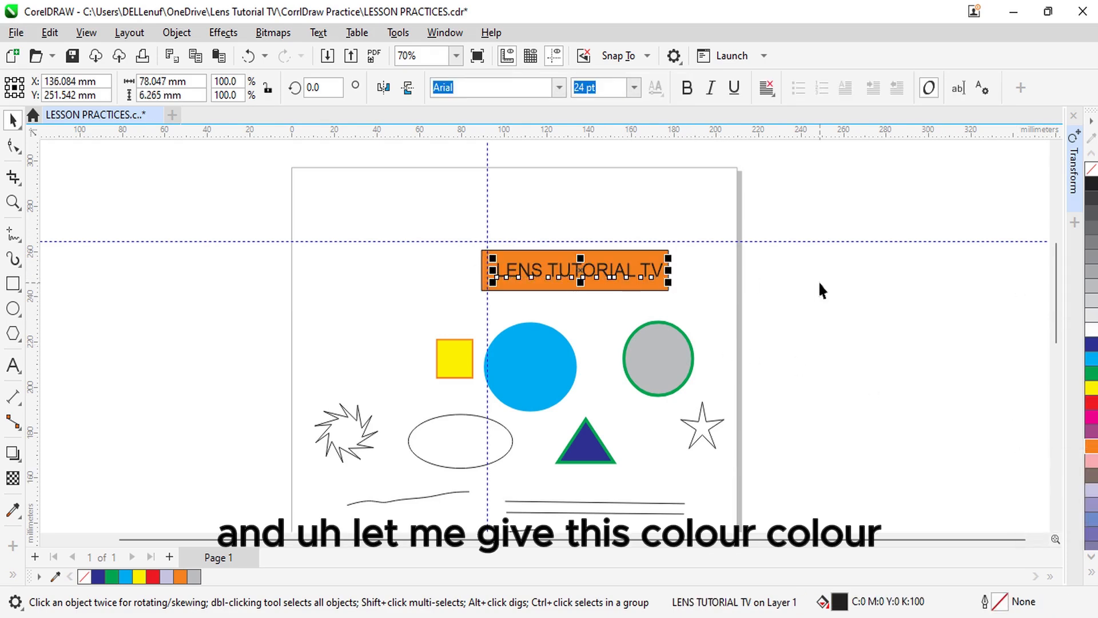
left_click(1092, 343)
left_click(1092, 374)
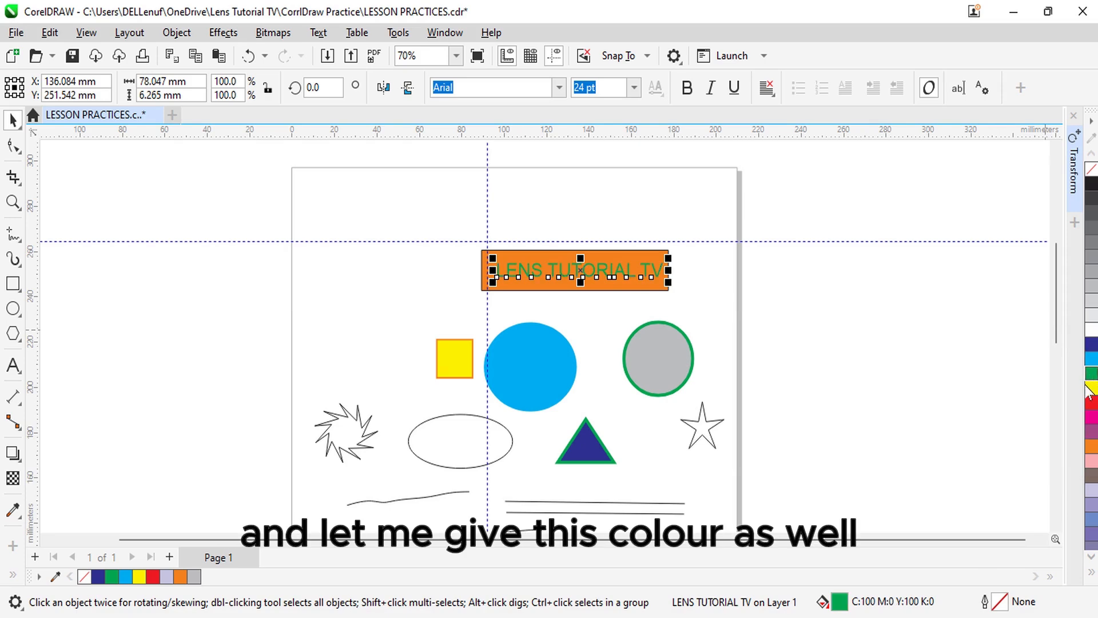
left_click(1091, 390)
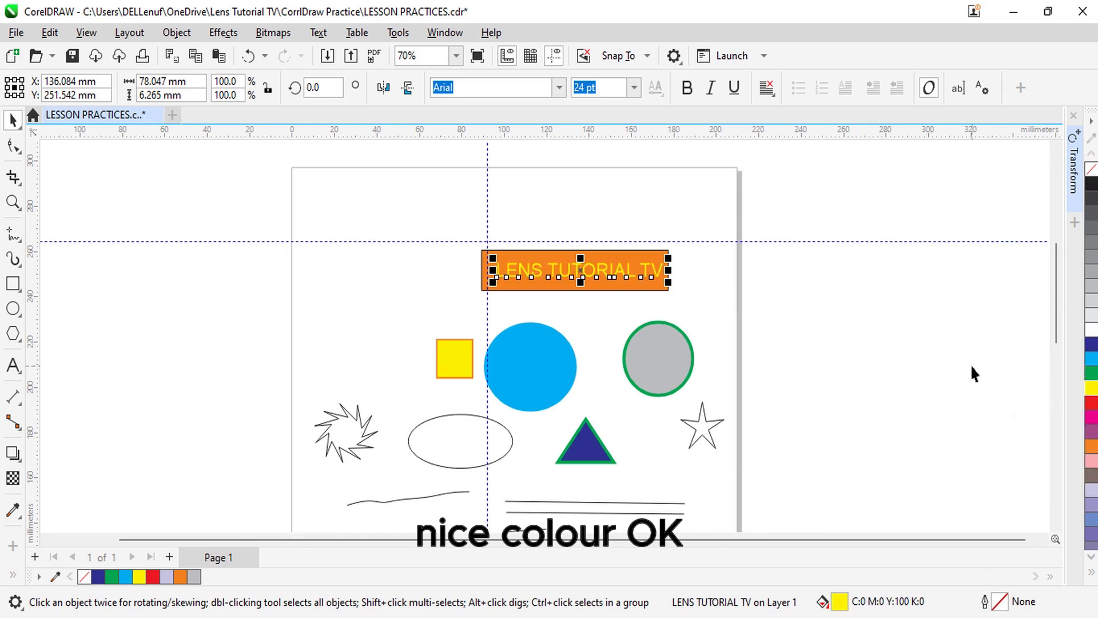
Step: Recolour the title's rectangle pale lavender and its text dark blue, and nudge the text left to centre it in the rectangle
left_click(651, 289)
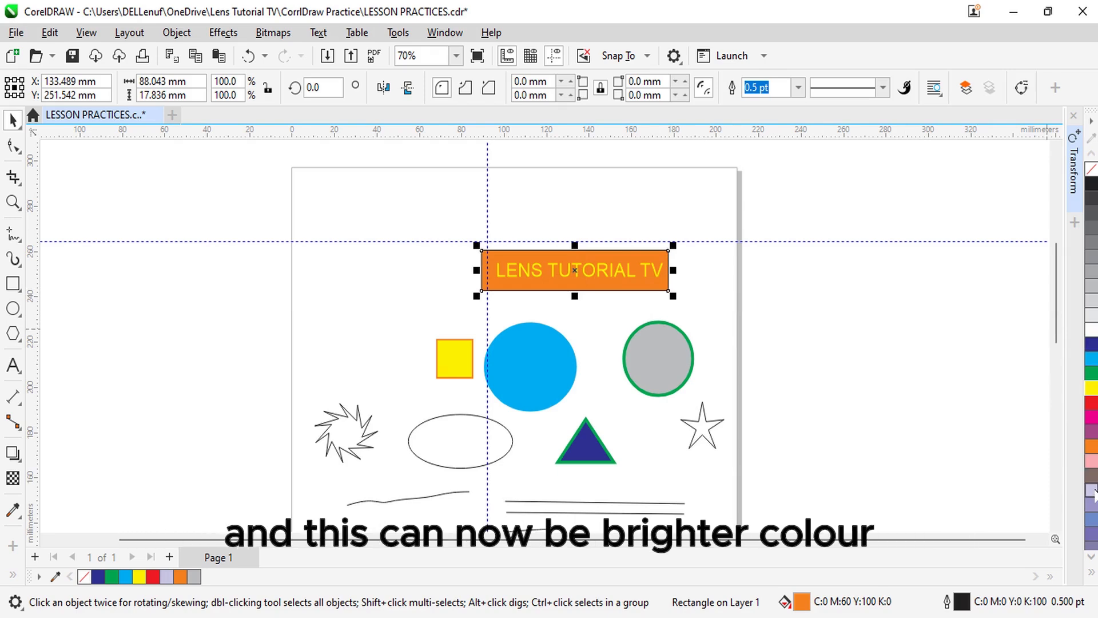
left_click(1092, 491)
left_click(624, 281)
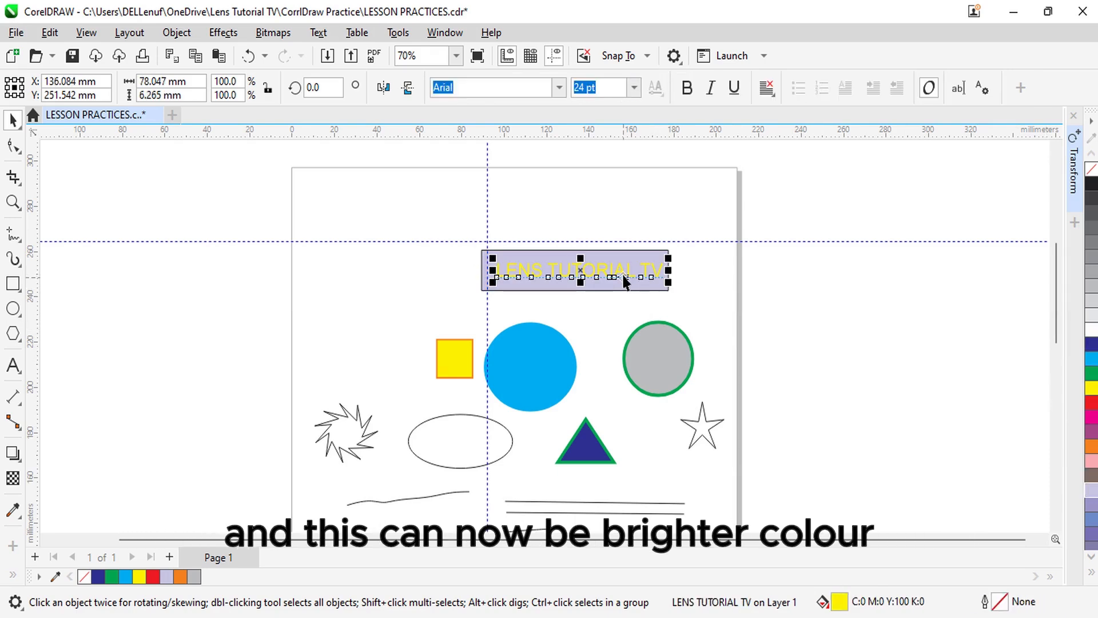
left_click(1091, 345)
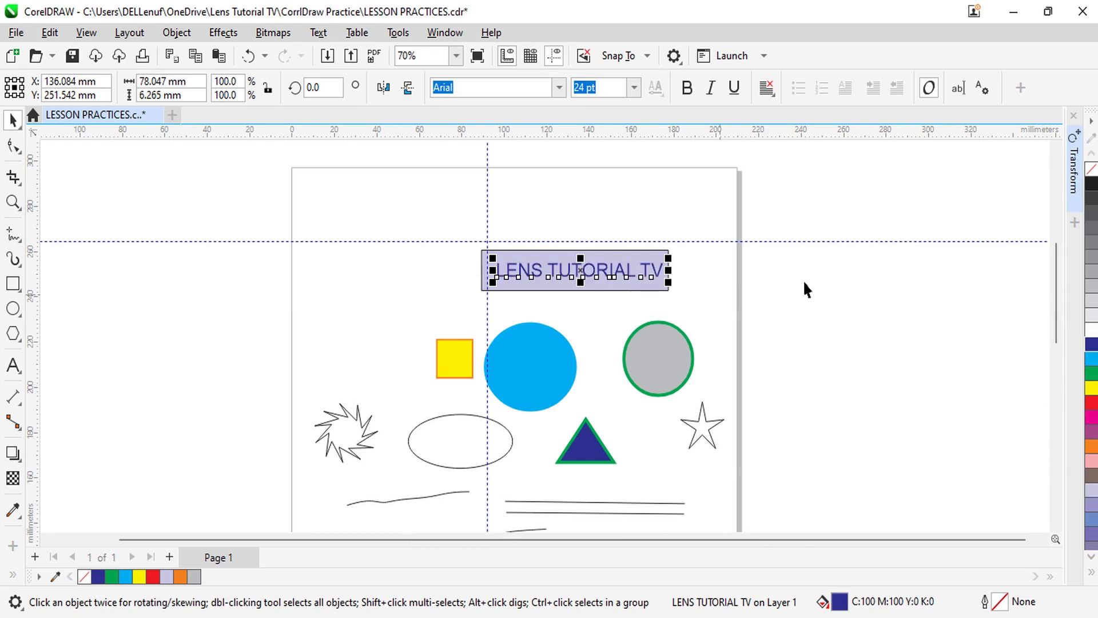
key("Left")
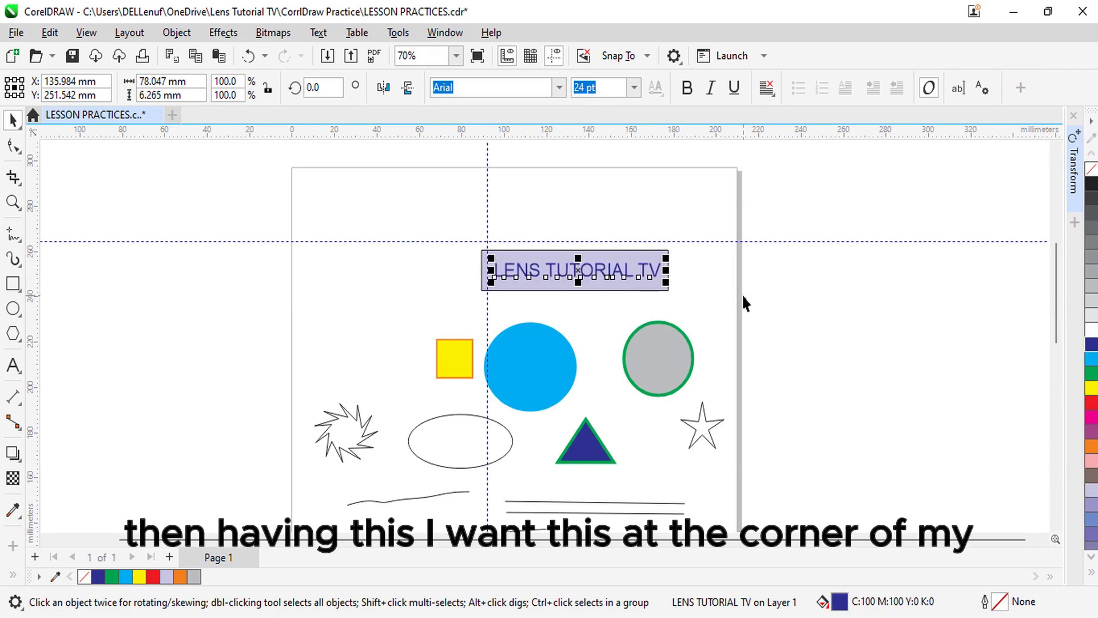
left_click(753, 297)
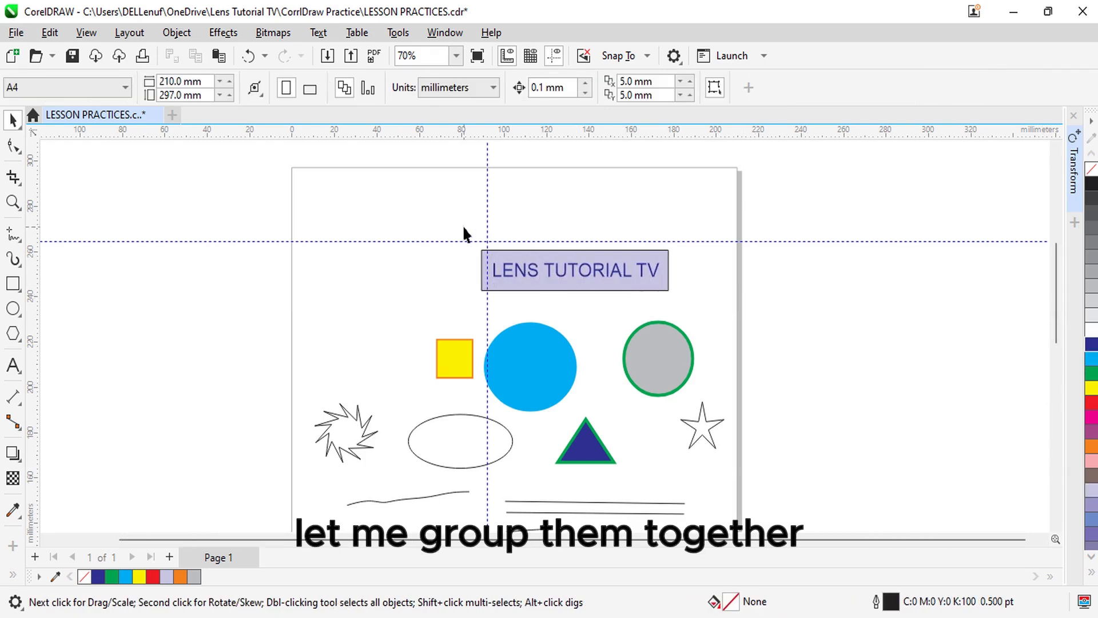
Step: Group the LENS TUTORIAL TV text with its rectangle and move the group to about X 65.2 mm, Y 263.3 mm
left_click_drag(464, 227, 719, 320)
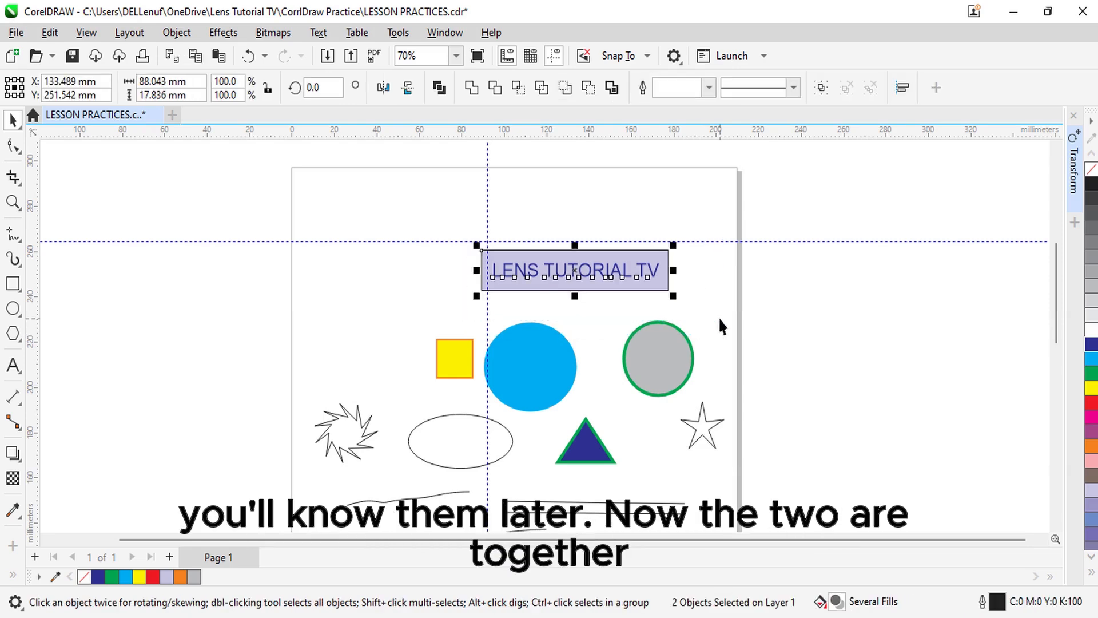
key("ctrl+g")
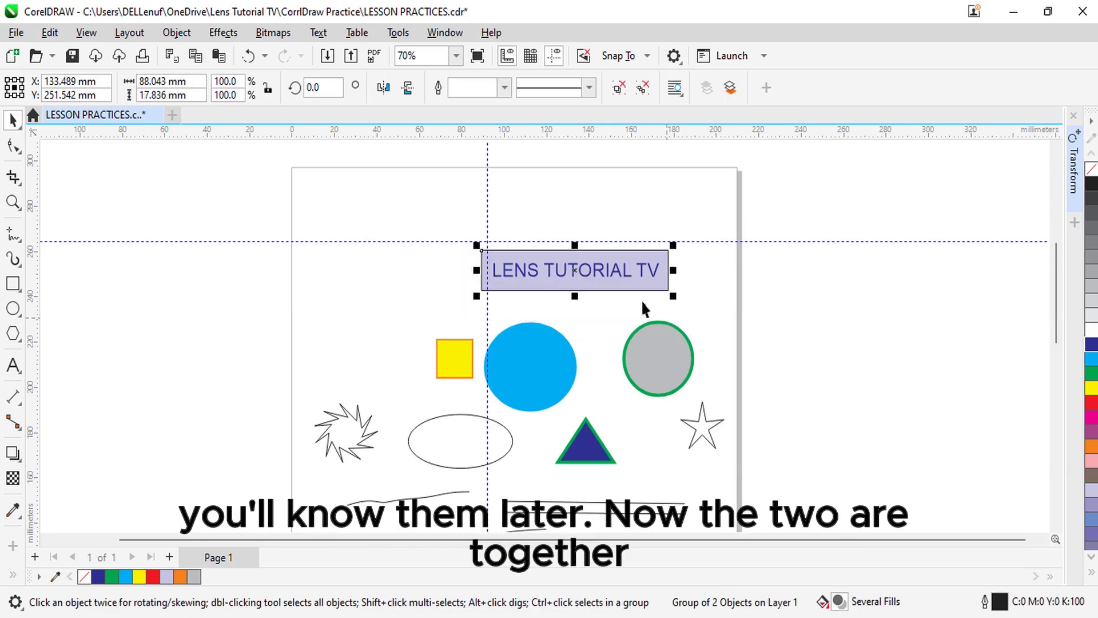
left_click_drag(617, 279, 465, 249)
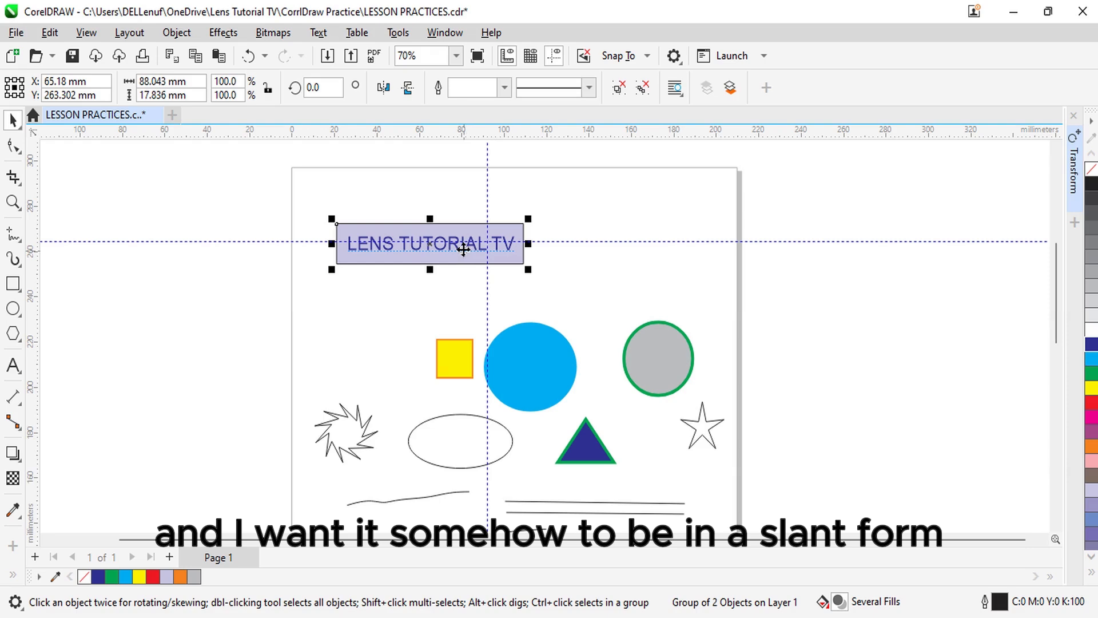
Step: Rotate the grouped title banner counterclockwise so it slants upward across the page's upper-left corner
left_click(463, 248)
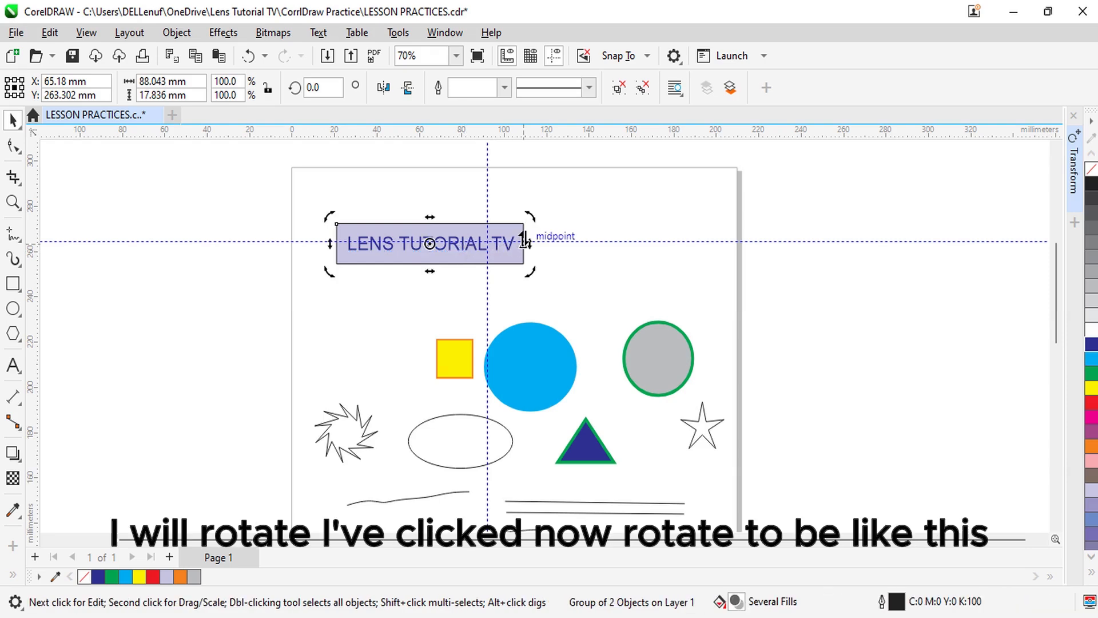
left_click_drag(528, 219, 515, 163)
left_click(178, 293)
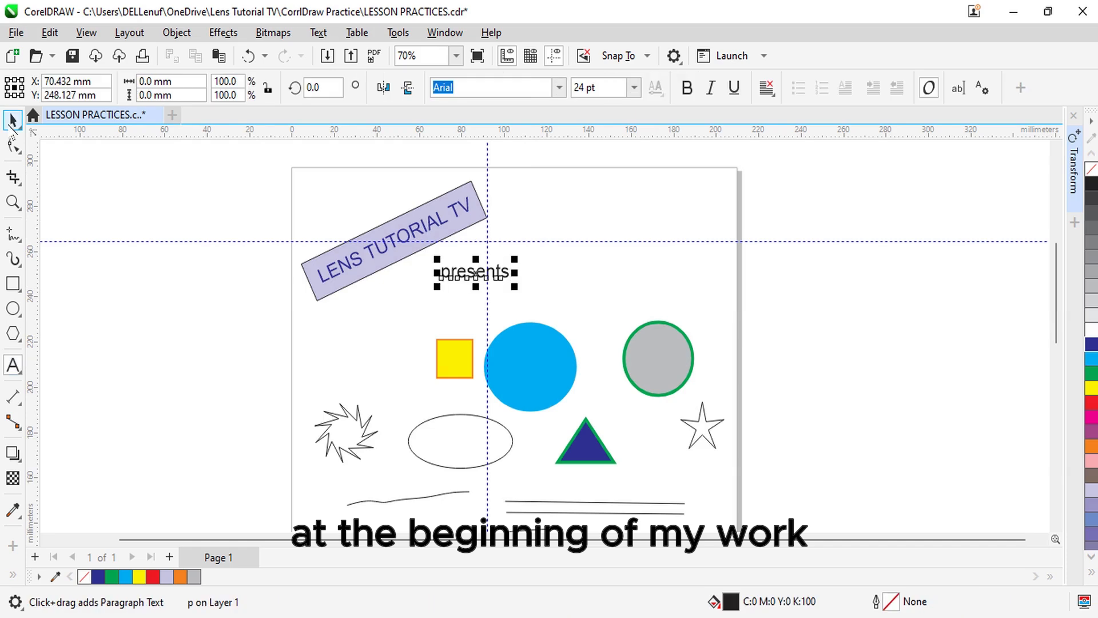
Step: Finish the "presents" text below the slanted banner and change its font to a thin handwriting style
left_click(13, 120)
left_click(559, 89)
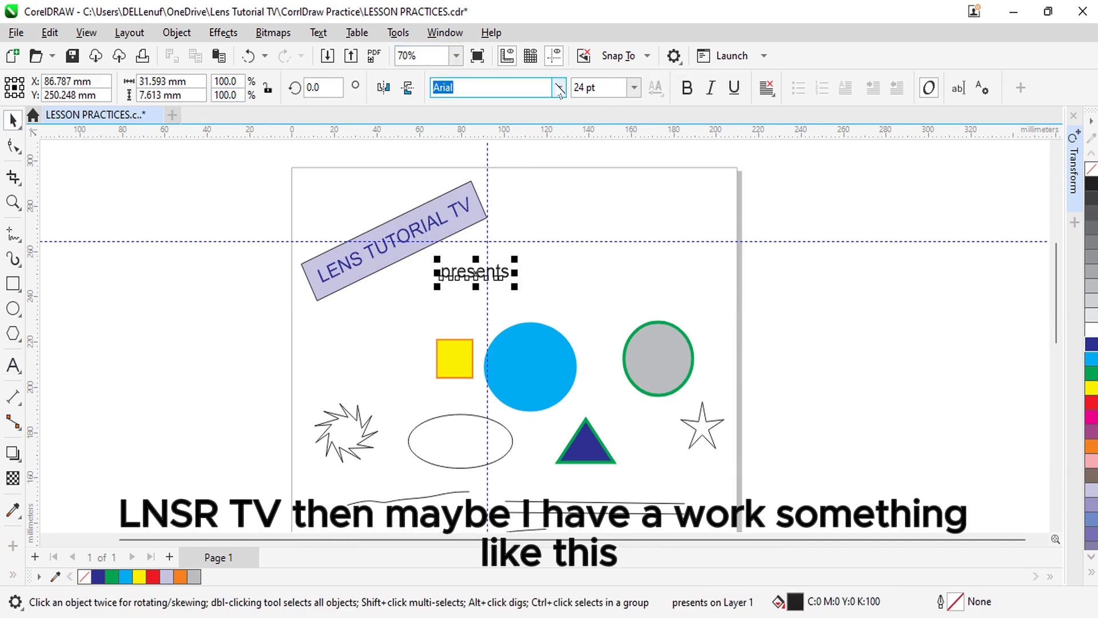
left_click(559, 89)
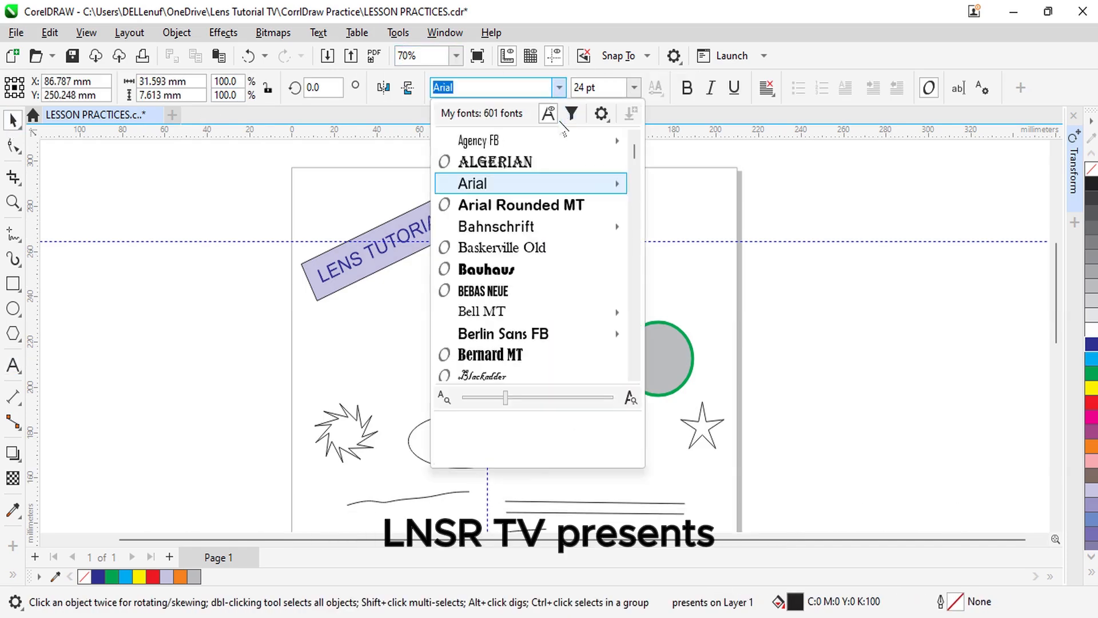
mouse_move(610, 232)
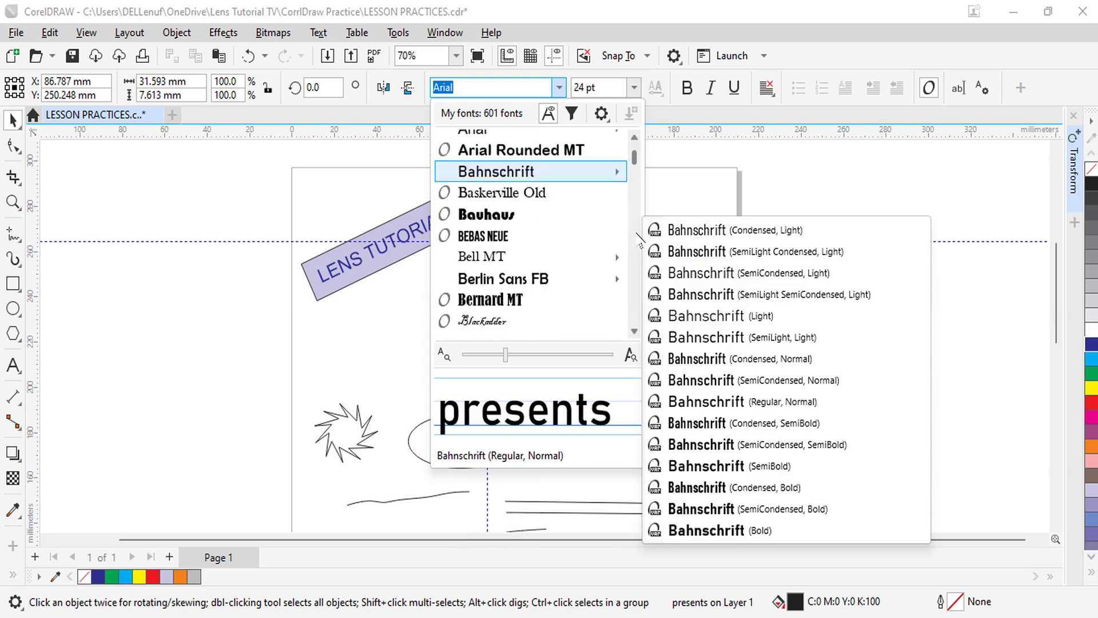
scroll(637, 246, "down", 4)
scroll(636, 265, "down", 3)
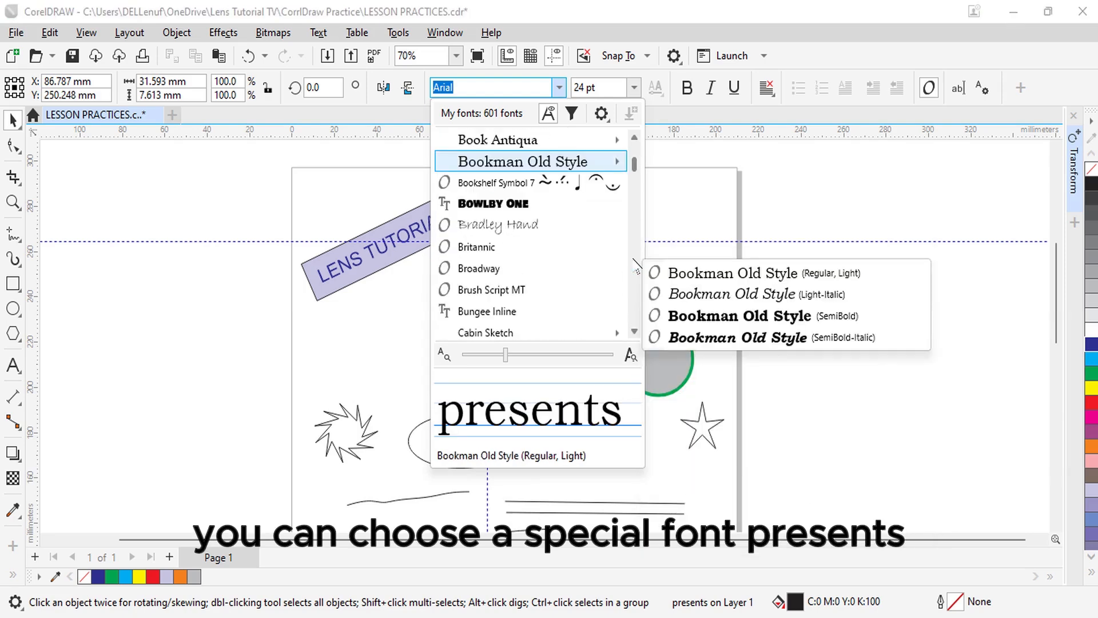
left_click(535, 138)
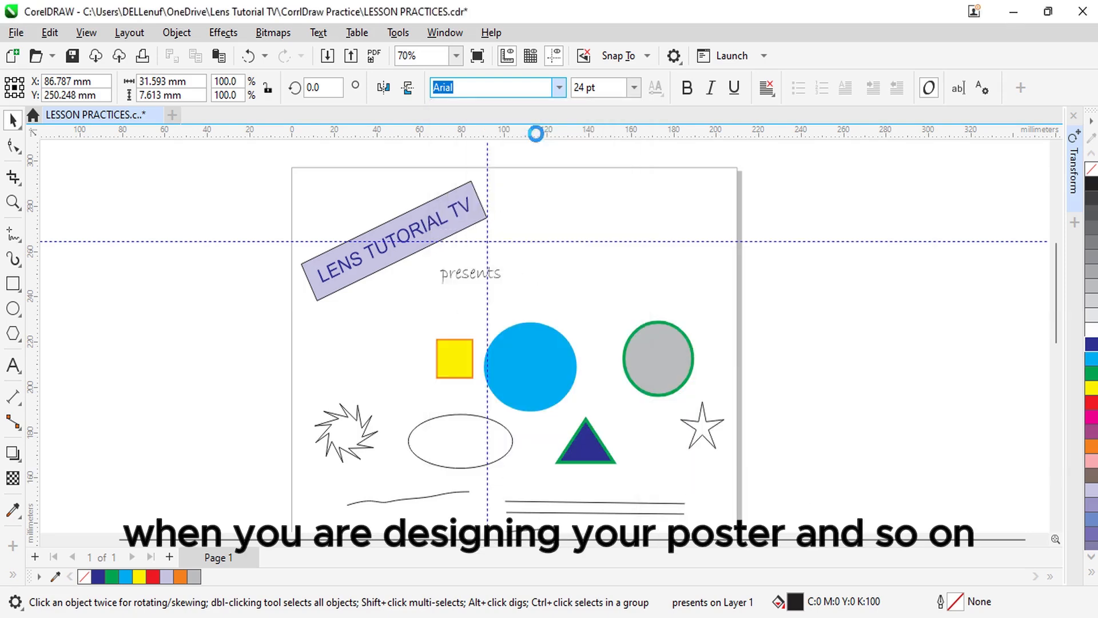
left_click(604, 252)
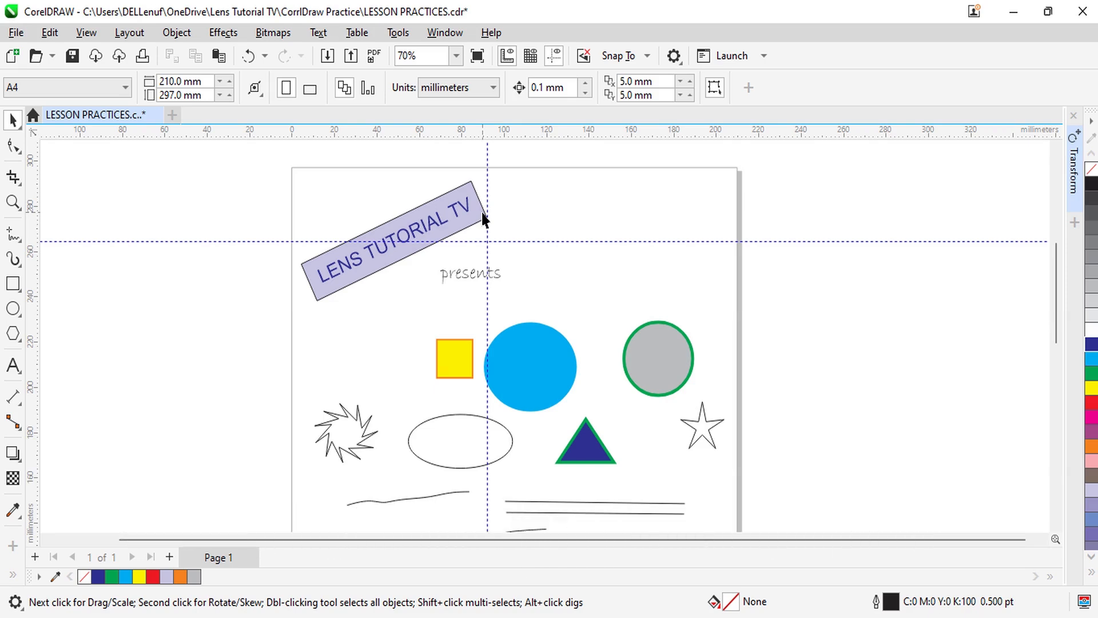
Step: Move the boy picture from the page bottom to the area above the blue and grey circles, at about X 150.5 mm, Y 255 mm
scroll(484, 219, "down", 5)
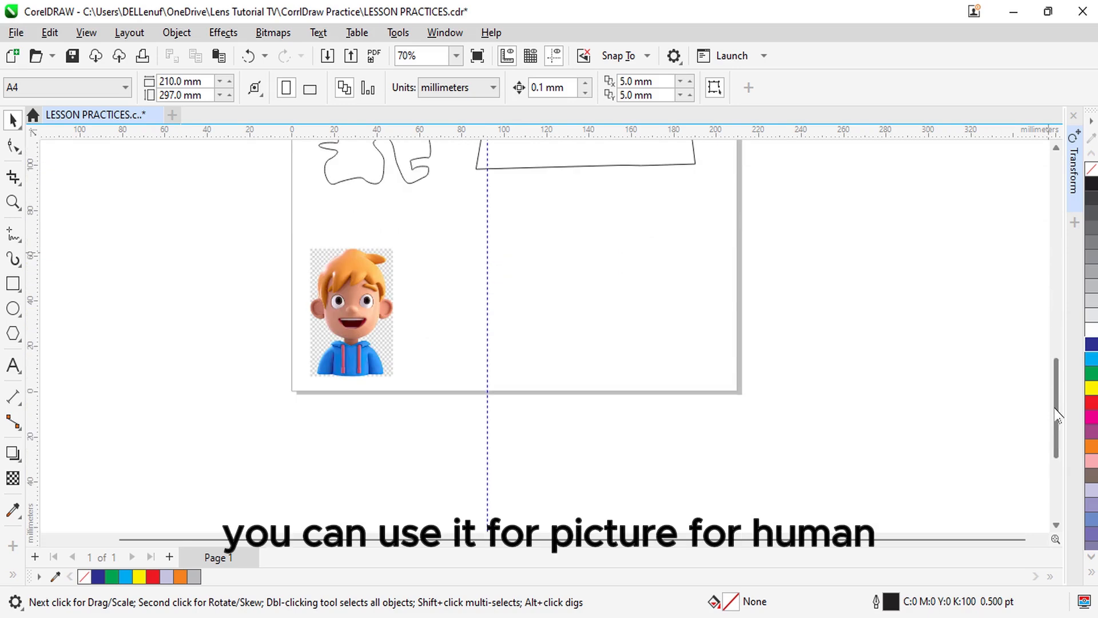
left_click_drag(373, 323, 739, 163)
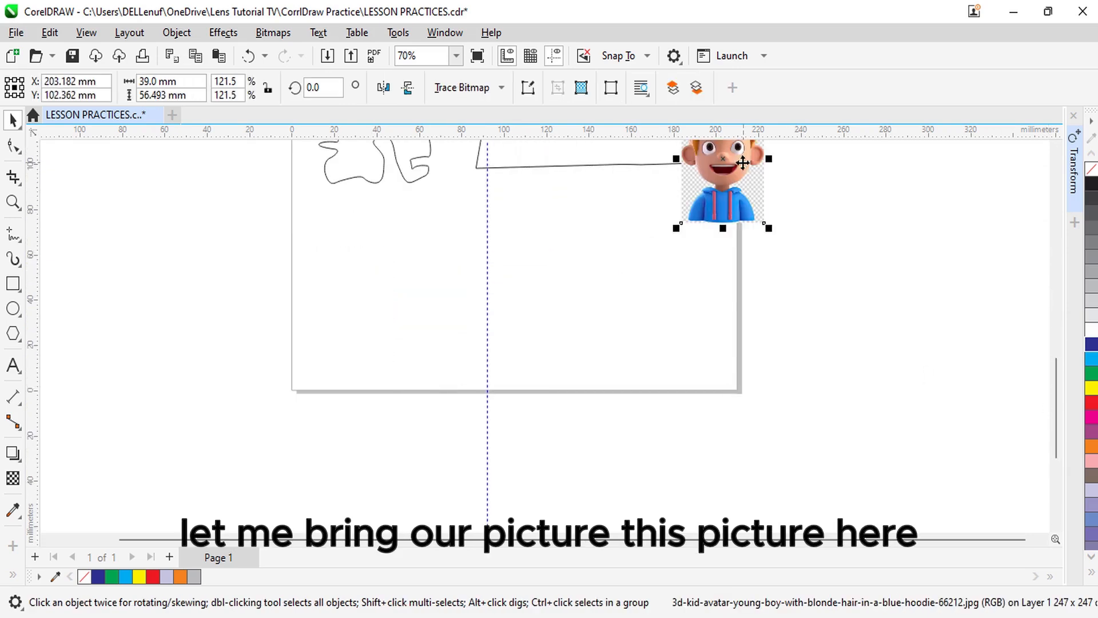
left_click_drag(1056, 397, 1056, 252)
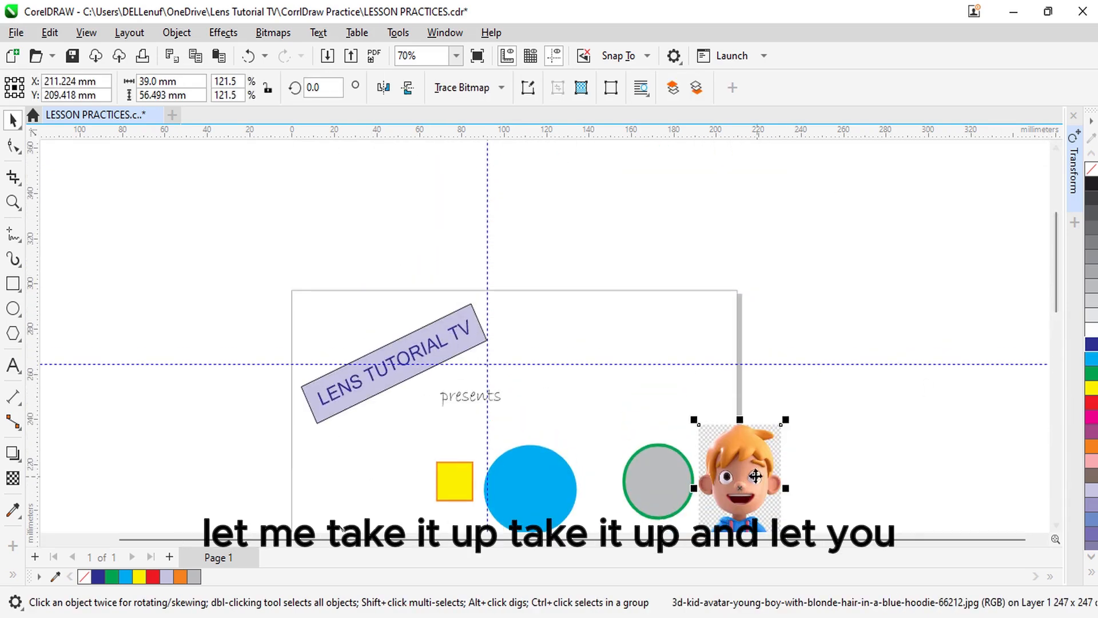
left_click_drag(755, 475, 626, 375)
Step: Rotate the boy picture clockwise to about 324.3° and scale it down to 81 %
left_click(626, 375)
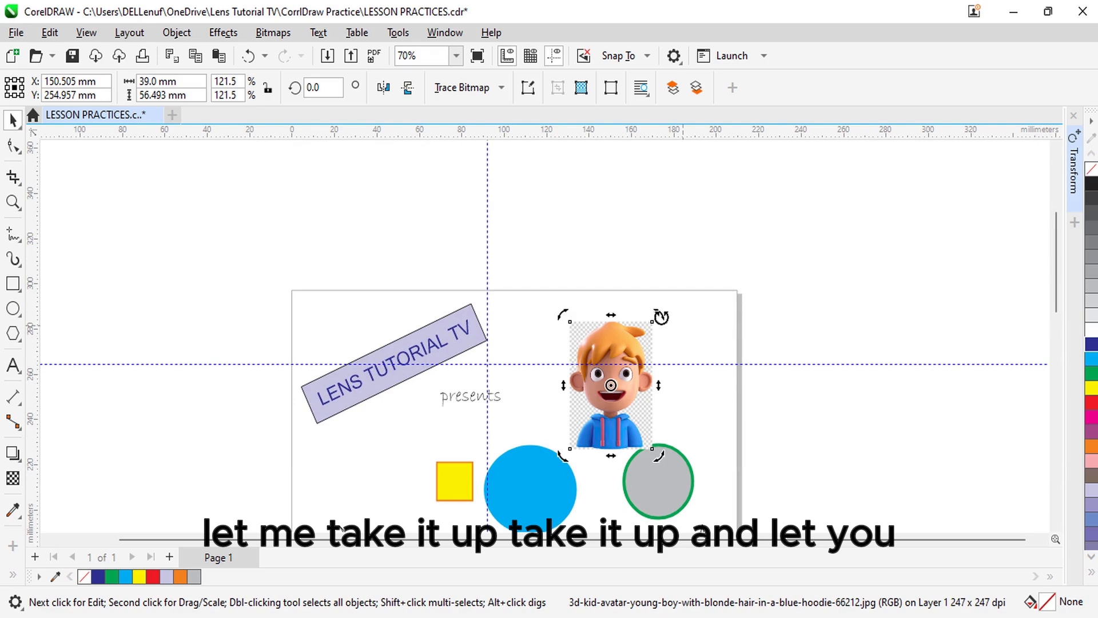
left_click_drag(661, 313, 715, 339)
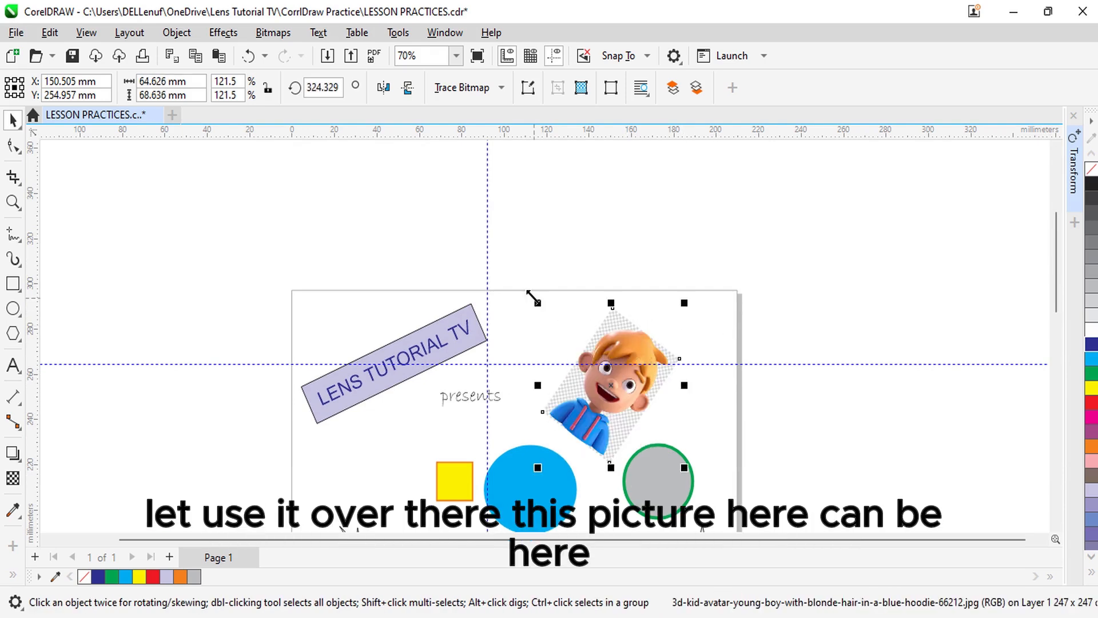
left_click_drag(537, 301, 585, 353)
Step: Move the boy picture above the slanted banner in the page's upper-left corner and rotate it counterclockwise to match the banner's tilt
left_click_drag(628, 388, 341, 290)
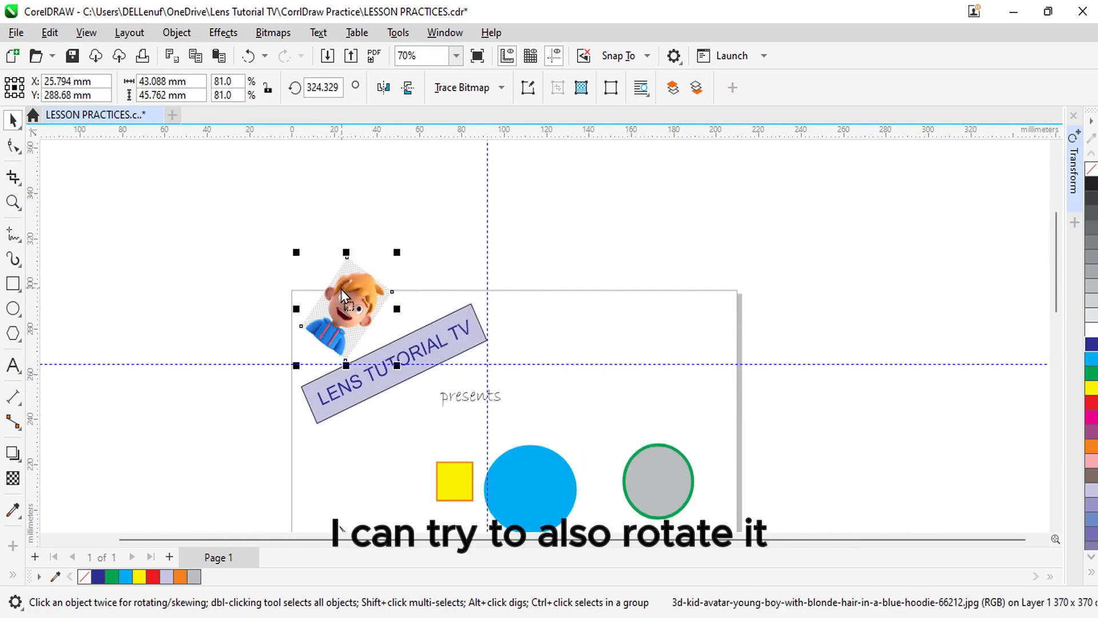
left_click(341, 290)
left_click_drag(292, 253, 289, 331)
left_click(343, 311)
left_click(585, 209)
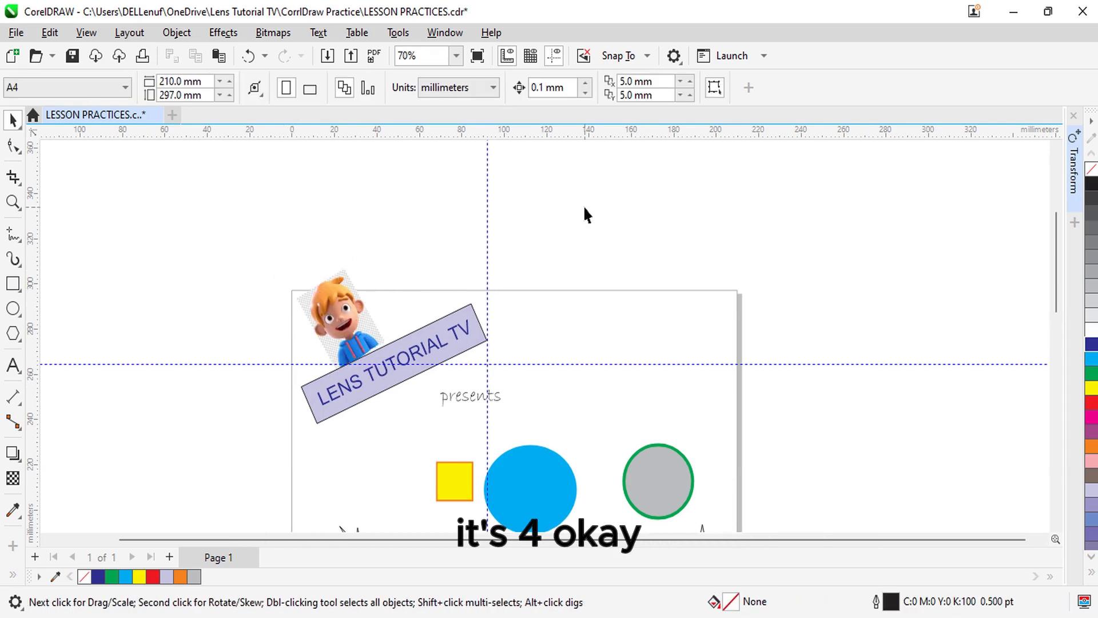
Step: Draw an unfilled rectangle about 67 × 38 mm left of the page, centred at about X -54.8 mm, Y 201.3 mm
key("F8")
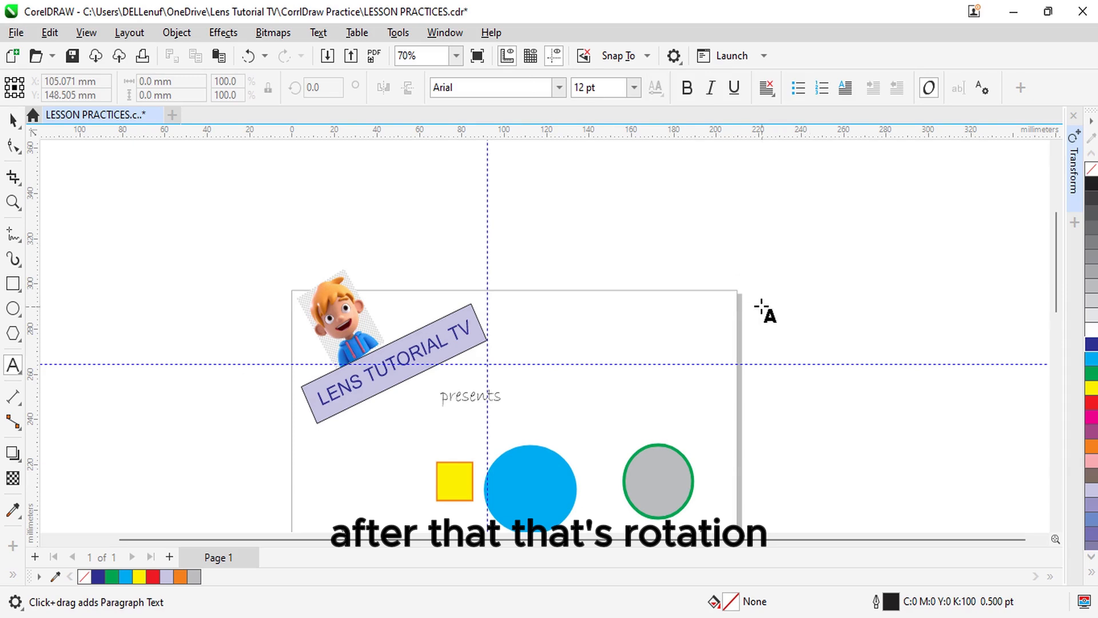
left_click_drag(1059, 287, 1064, 339)
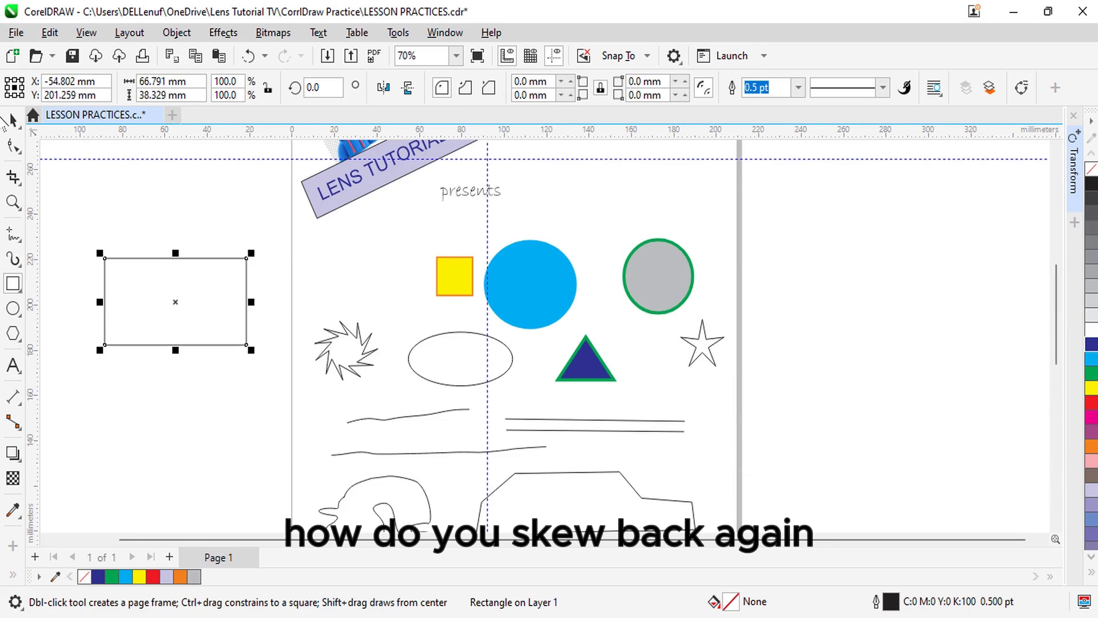
key("space")
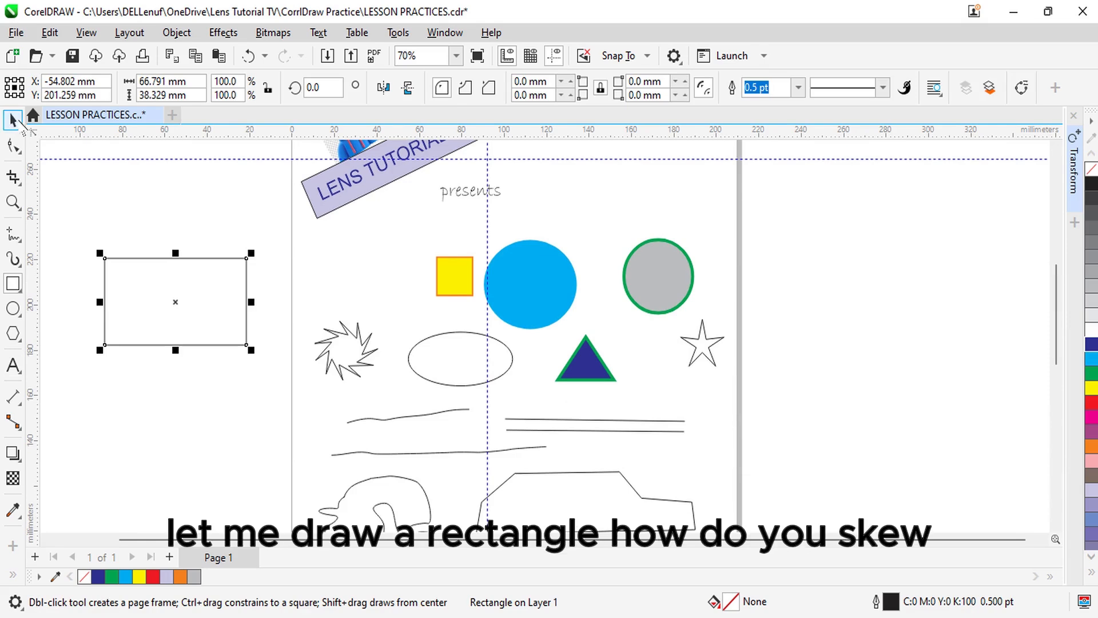
Step: Try skewing the new rectangle horizontally by shifting its top edge to the right, and undo the skew
left_click(186, 283)
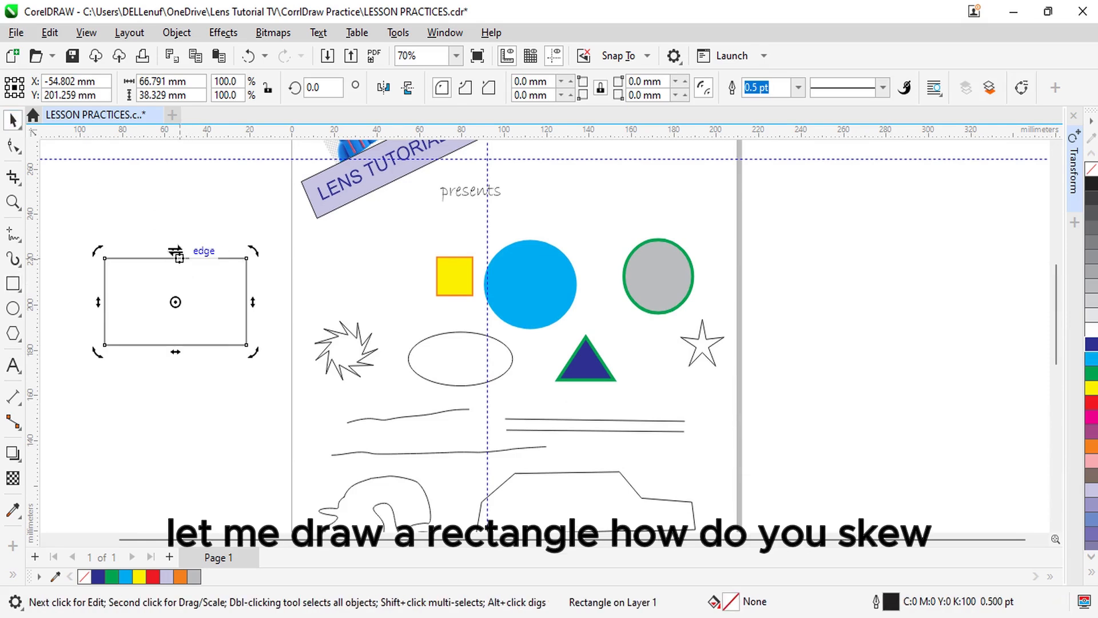
left_click_drag(176, 251, 258, 252)
left_click(247, 55)
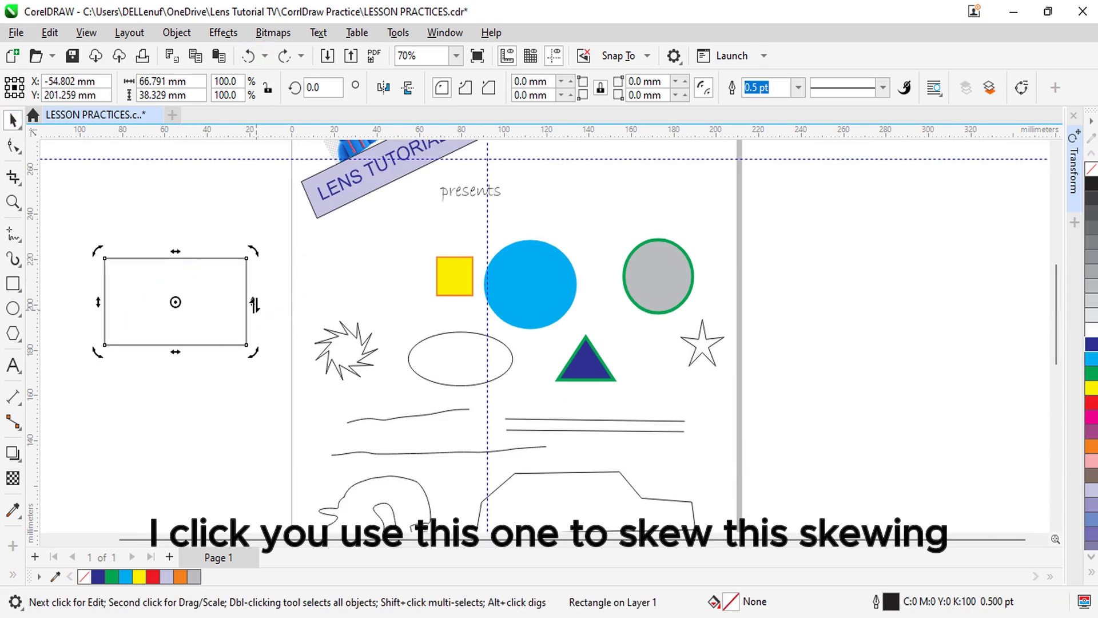
Step: Skew the new rectangle, the outlined ellipse and the dark blue triangle vertically so their right sides rise
left_click_drag(255, 301, 253, 191)
left_click(430, 361)
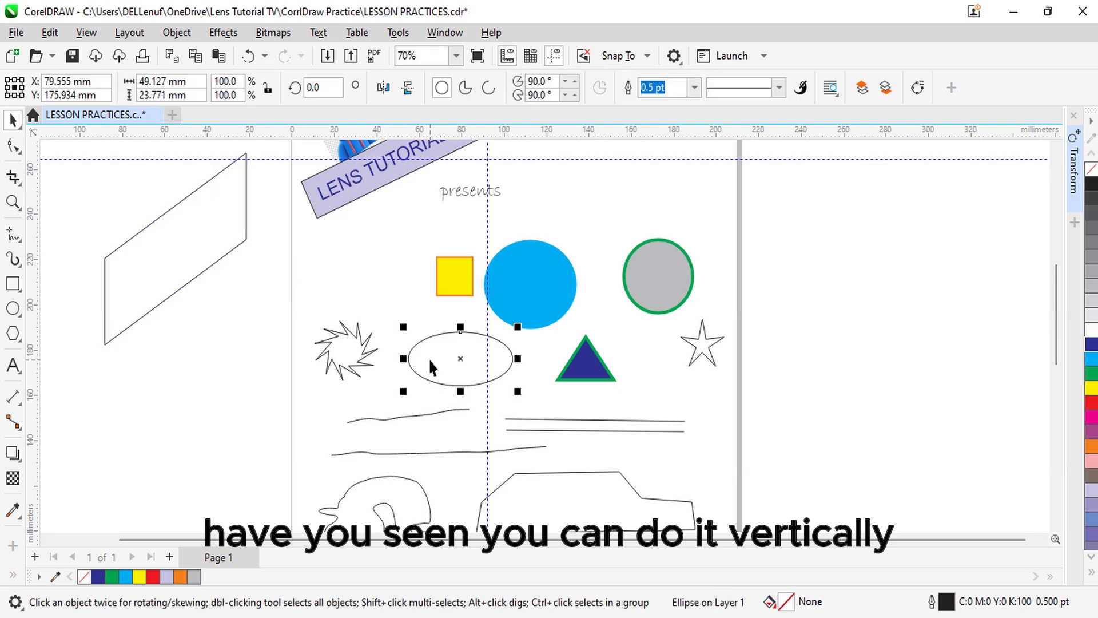
left_click(429, 361)
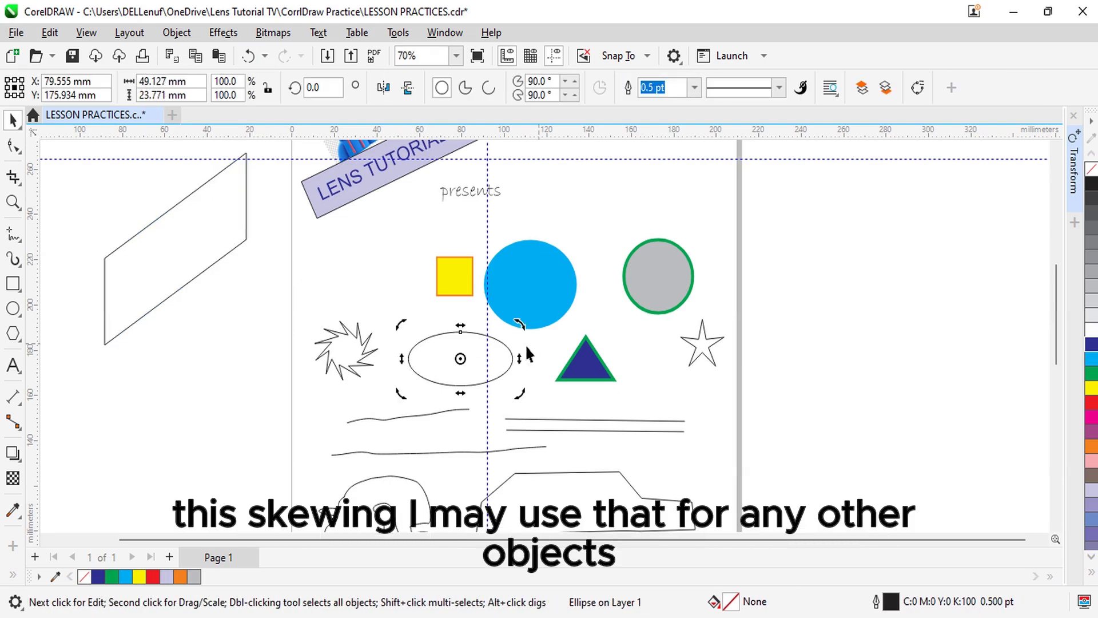
left_click_drag(520, 328, 528, 266)
double_click(592, 366)
left_click_drag(621, 358, 620, 304)
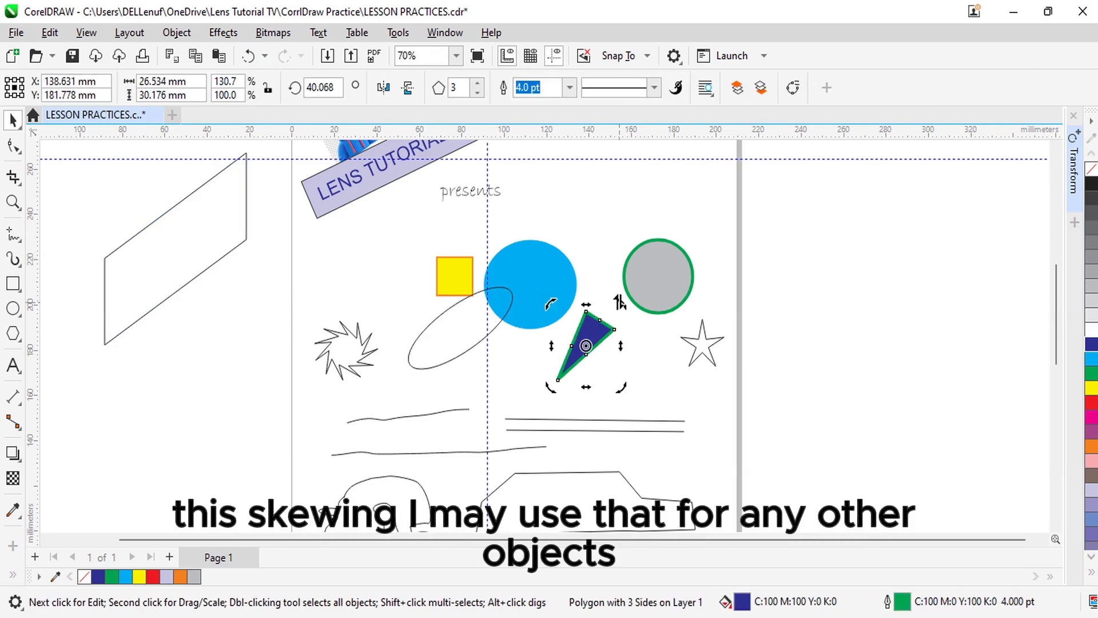
Step: Rotate the outlined star slightly clockwise about its centre and deselect it
left_click(709, 391)
left_click(703, 343)
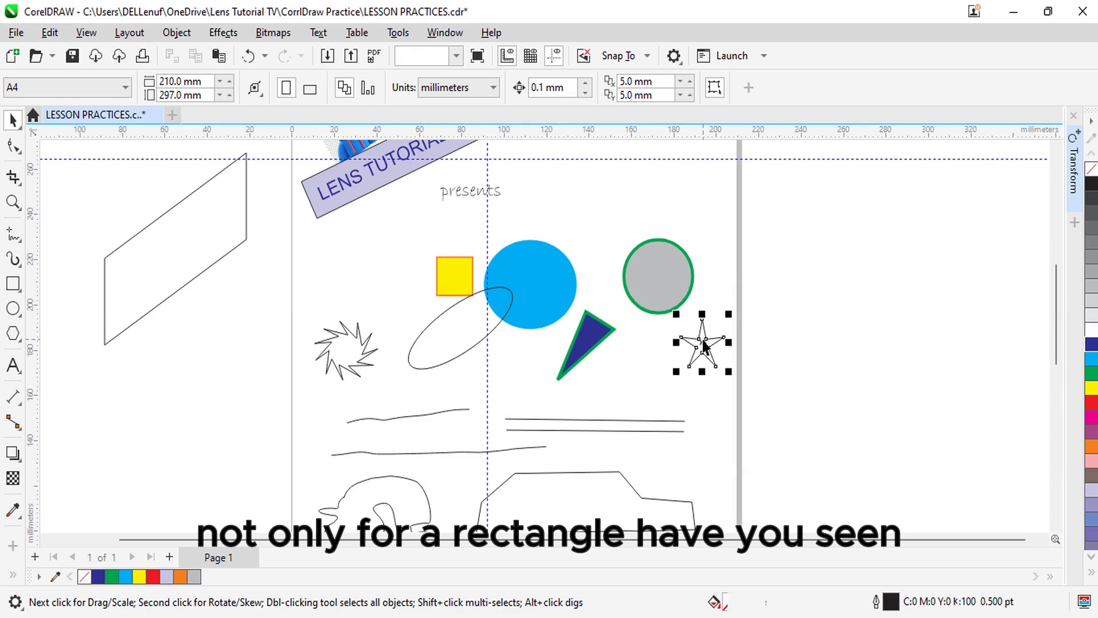
left_click(702, 343)
mouse_move(731, 309)
left_mouse_down()
mouse_move(752, 328)
mouse_move(752, 350)
mouse_move(728, 311)
mouse_move(738, 318)
left_mouse_up()
left_click(850, 309)
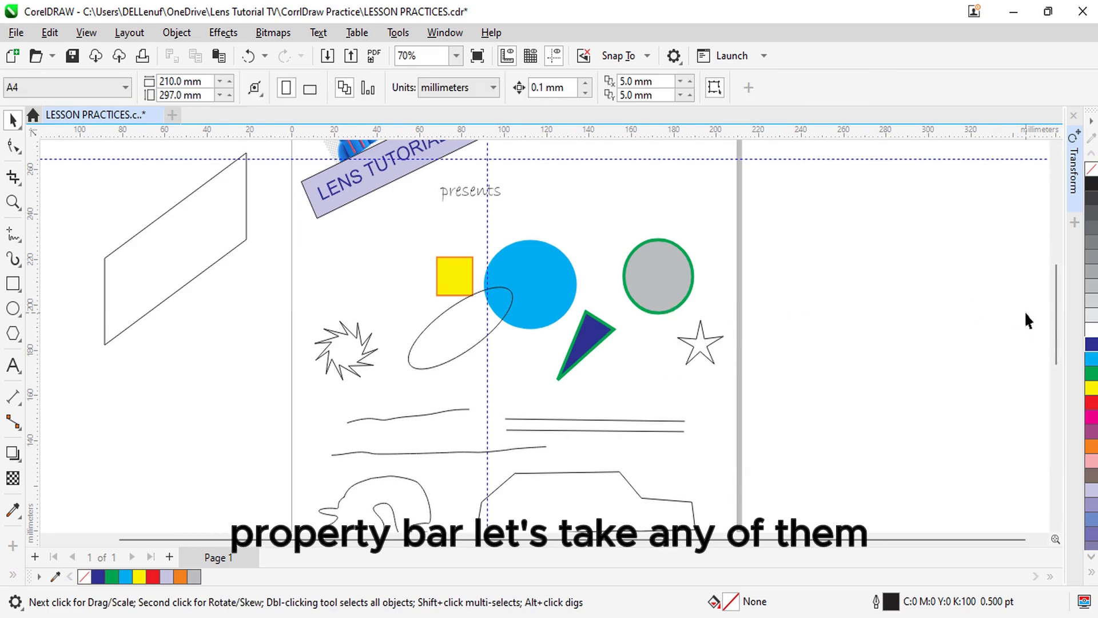
Step: Rotate the yellow square by an exact angle of 45 degrees
left_click(453, 277)
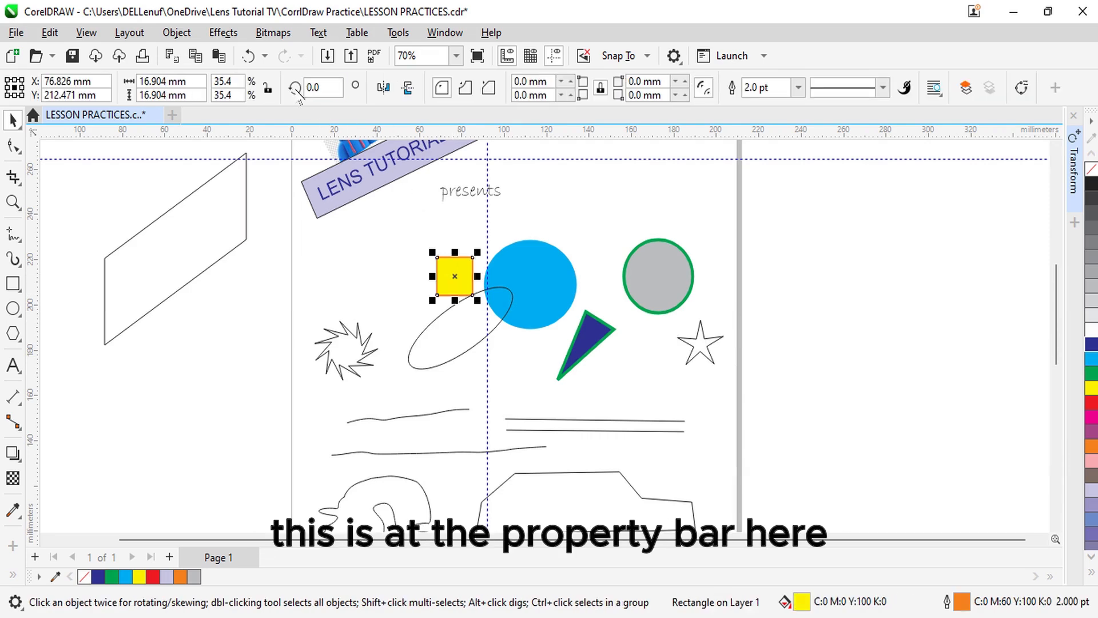
left_click(309, 89)
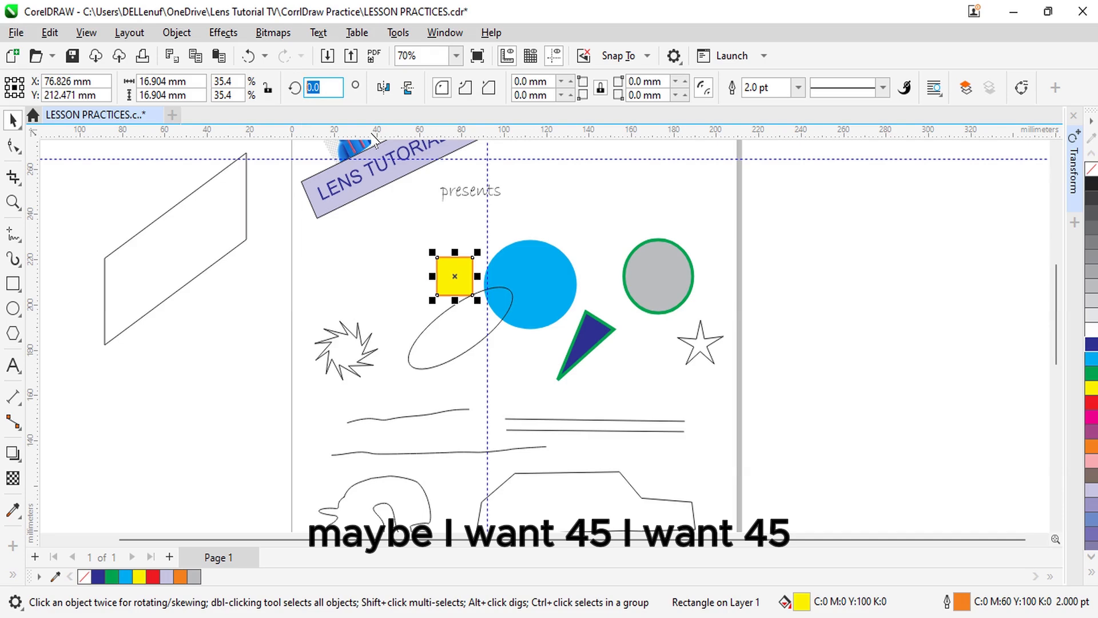
type("45")
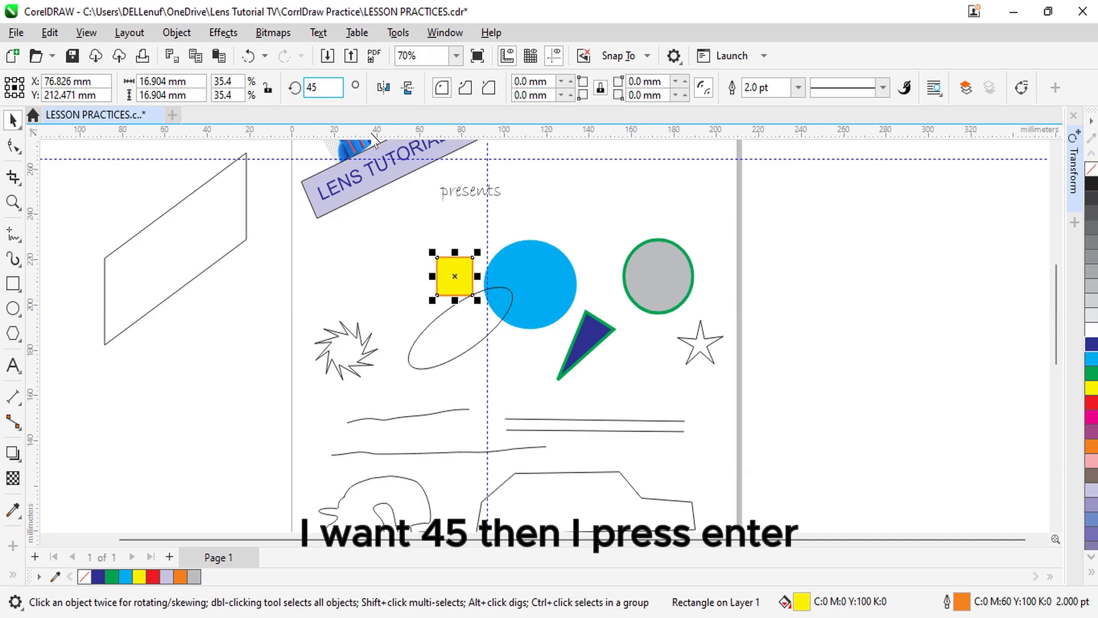
key("Return")
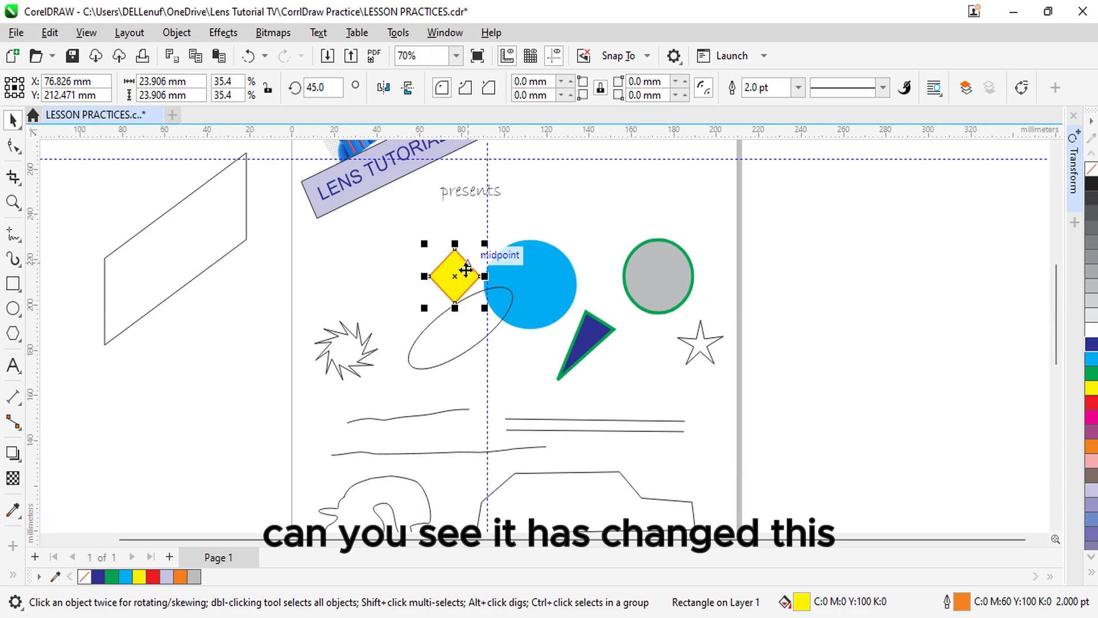
Step: Set the rotation angle of the car-shaped outline in the lower part of the page to 30 degrees
scroll(879, 371, "down", 2)
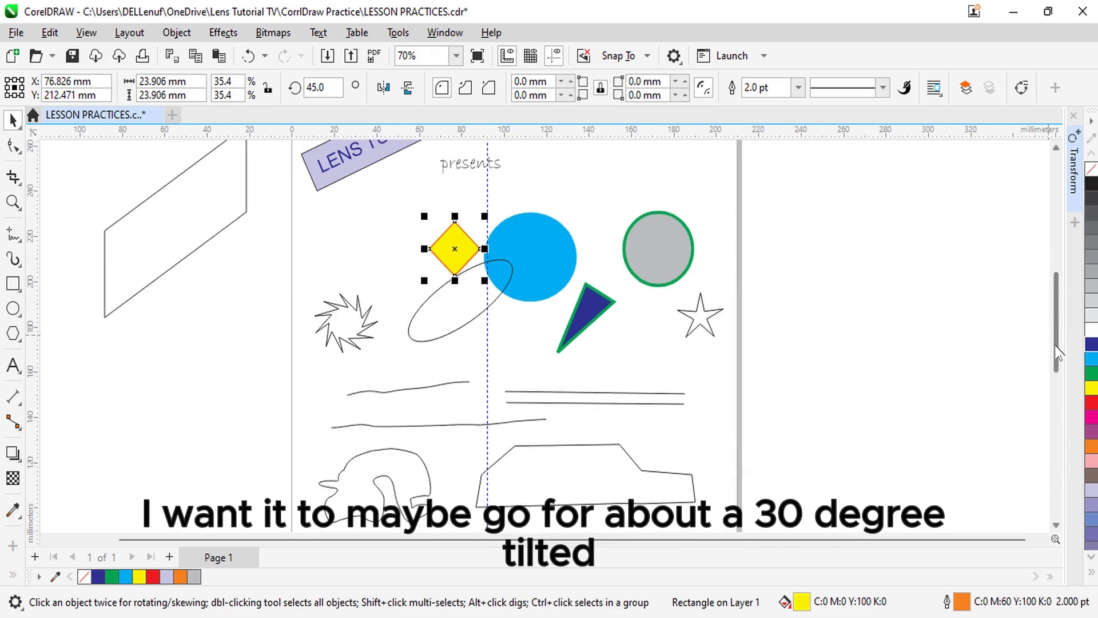
left_click(658, 441)
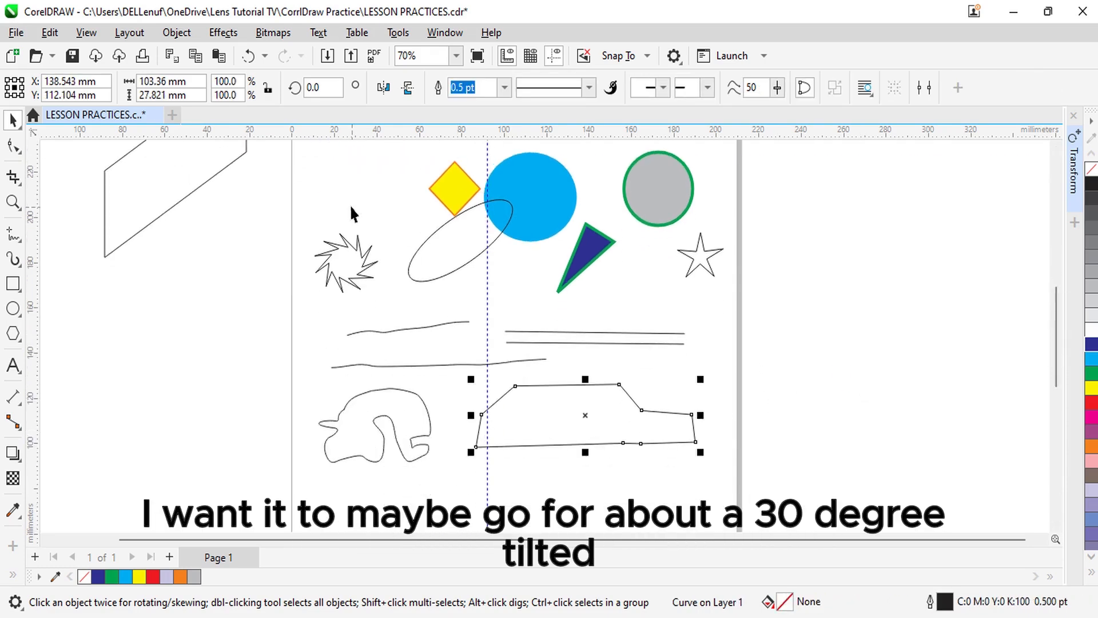
double_click(332, 87)
type("30")
key("Return")
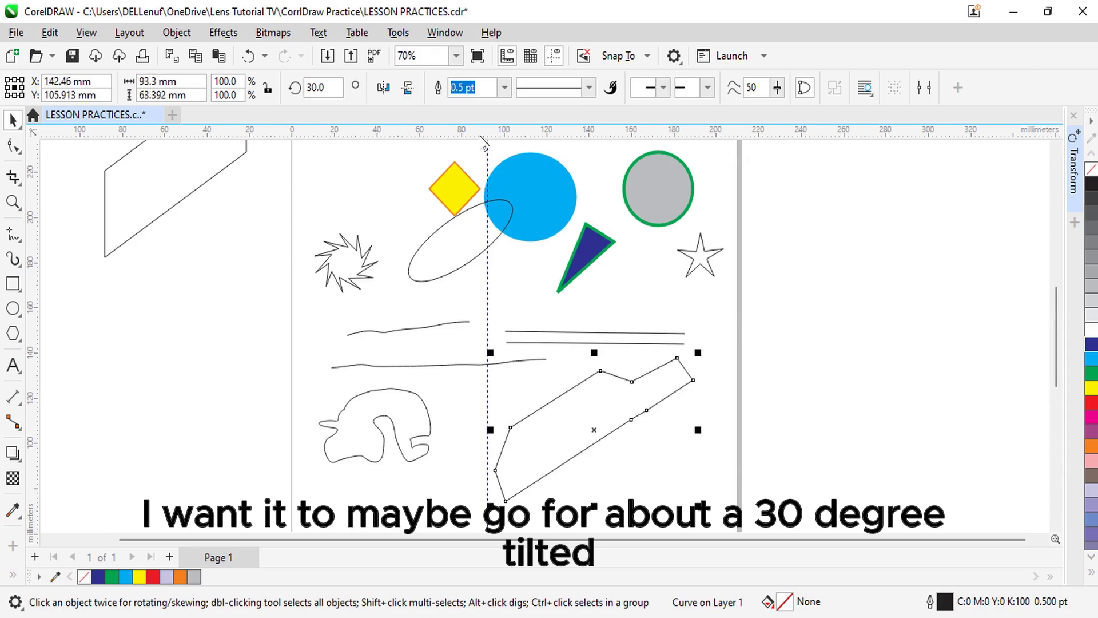
Step: Rotate the car-shaped outline freehand clockwise until it is nearly level, at about 2.7 degrees, and deselect it
left_click(606, 430)
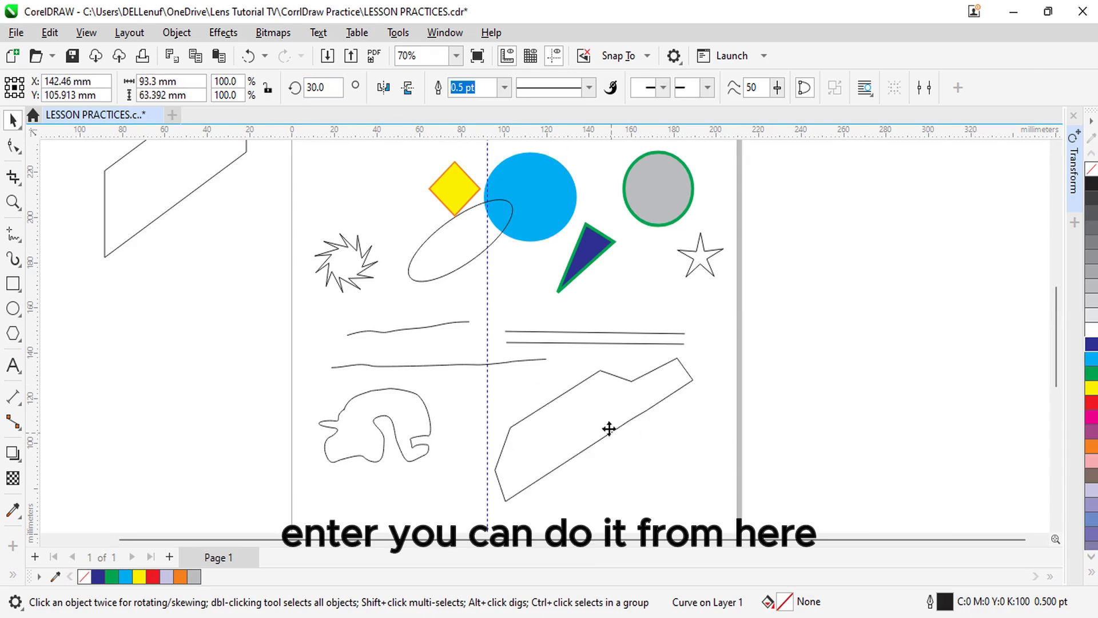
left_click_drag(703, 351, 737, 415)
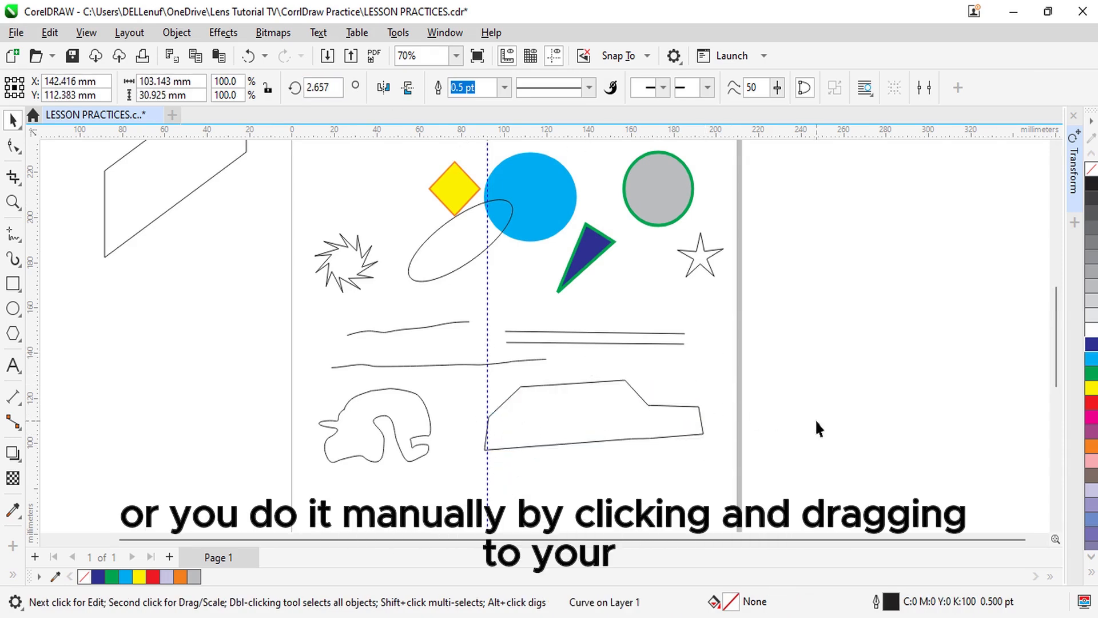
left_click(817, 423)
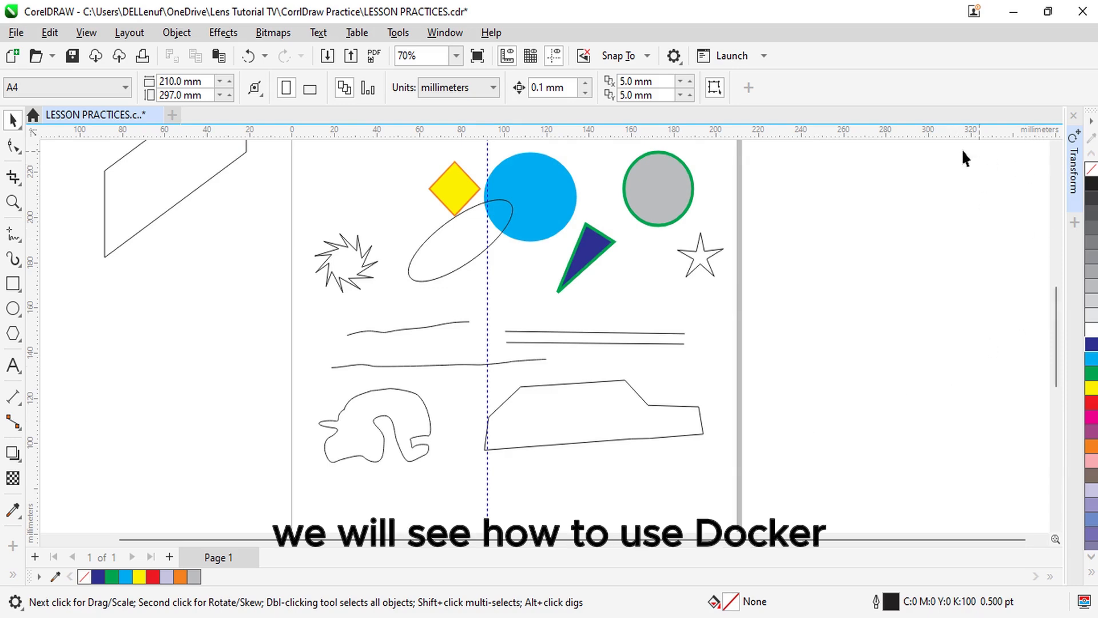
Step: Toggle the Transform docker off and back on so that it is fully expanded
left_click(453, 35)
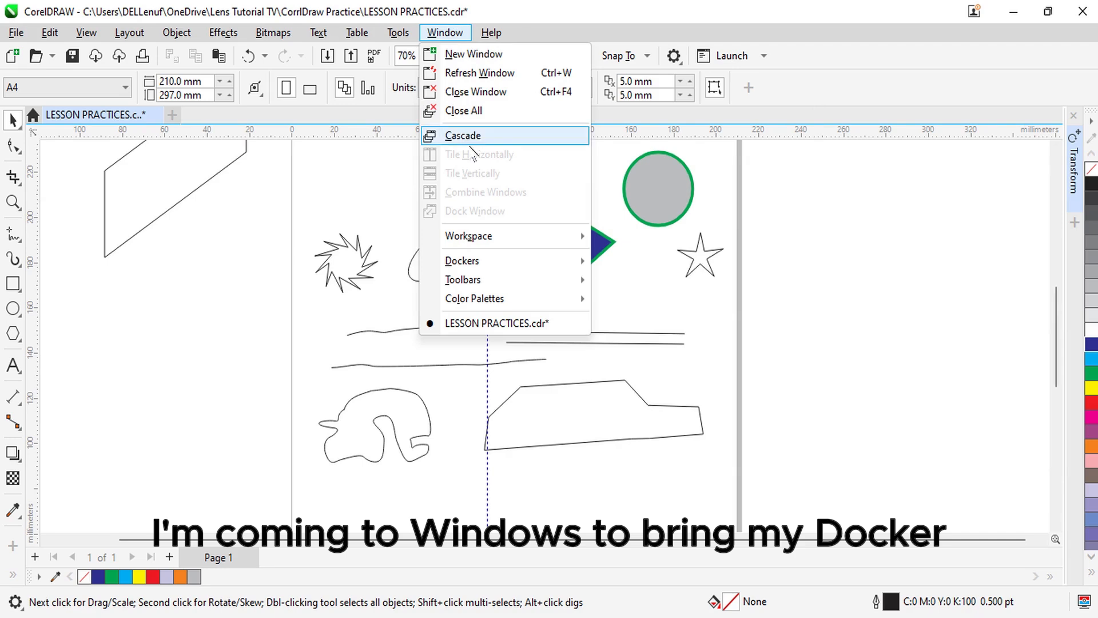
left_click(445, 36)
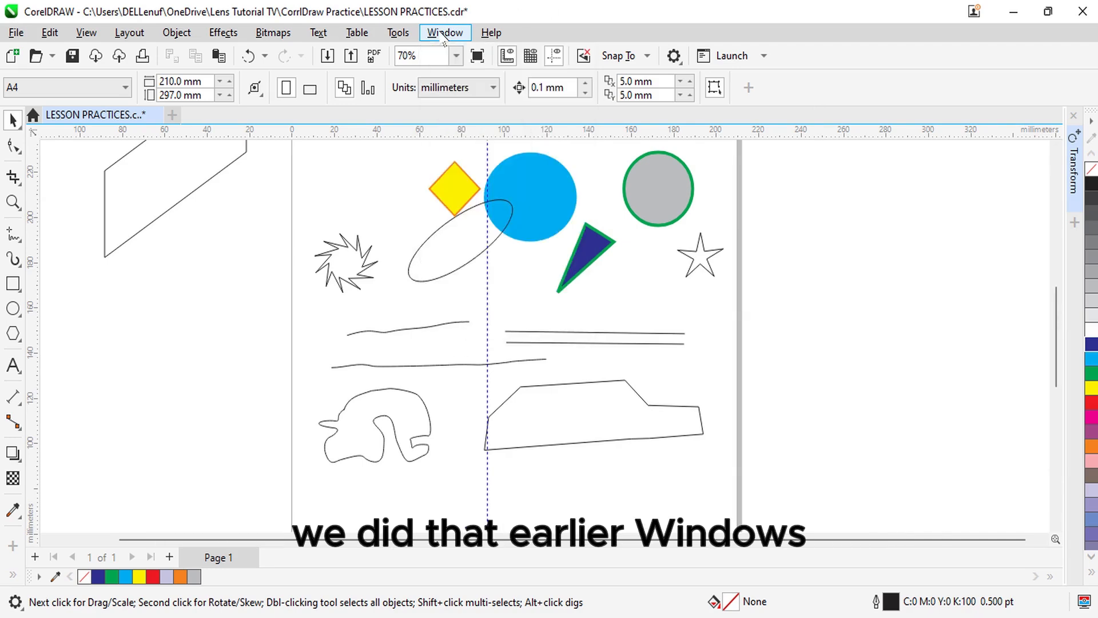
left_click(445, 36)
mouse_move(498, 262)
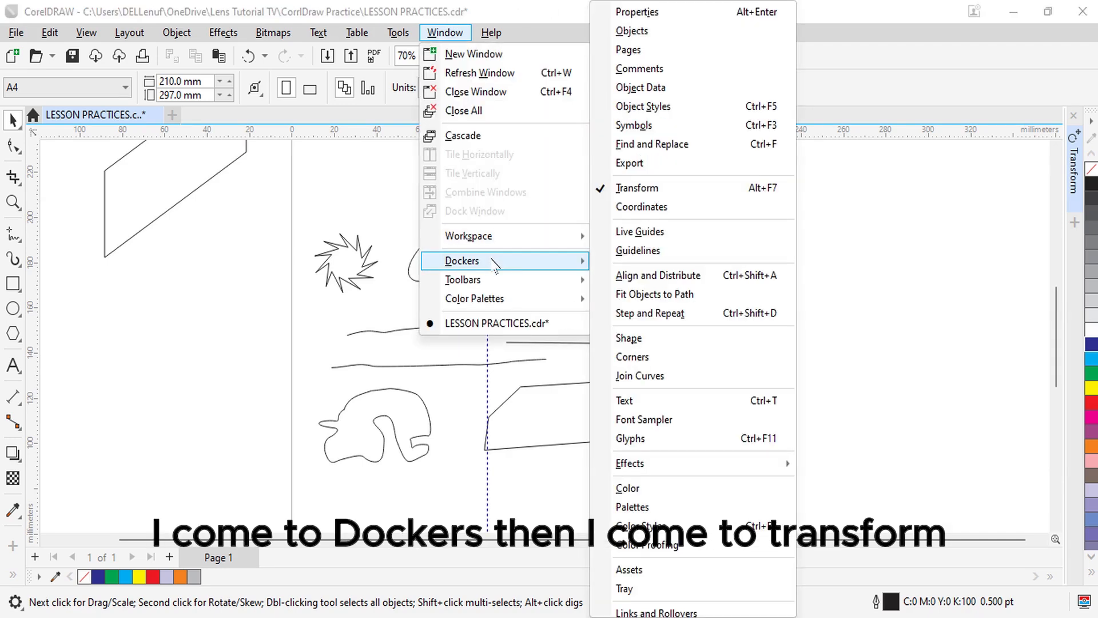
left_click(658, 189)
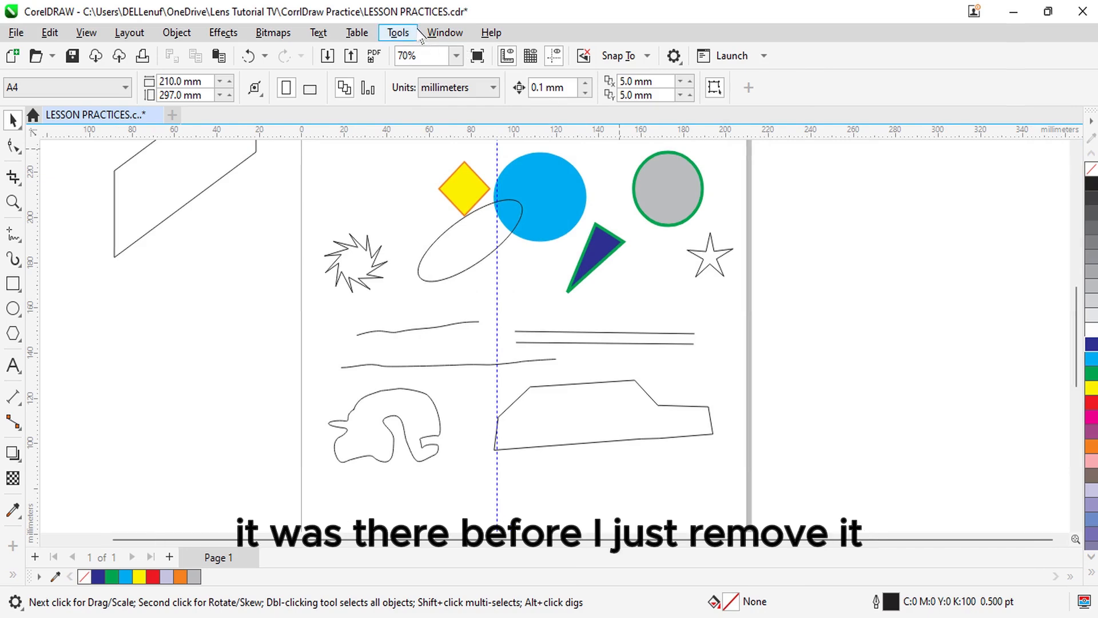
left_click(445, 33)
mouse_move(499, 258)
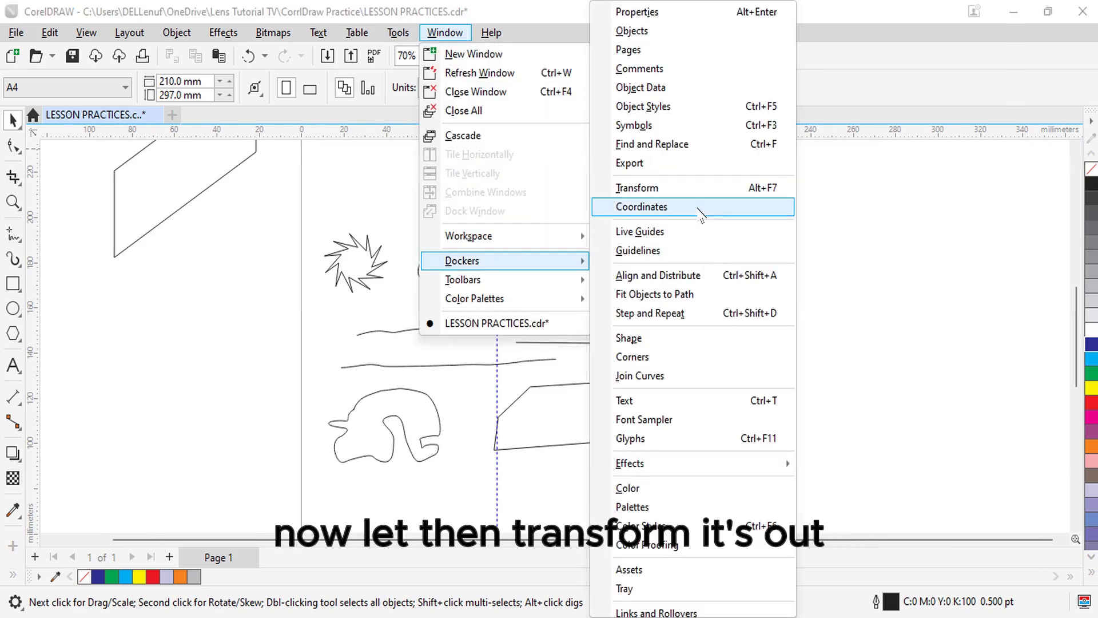
left_click(687, 187)
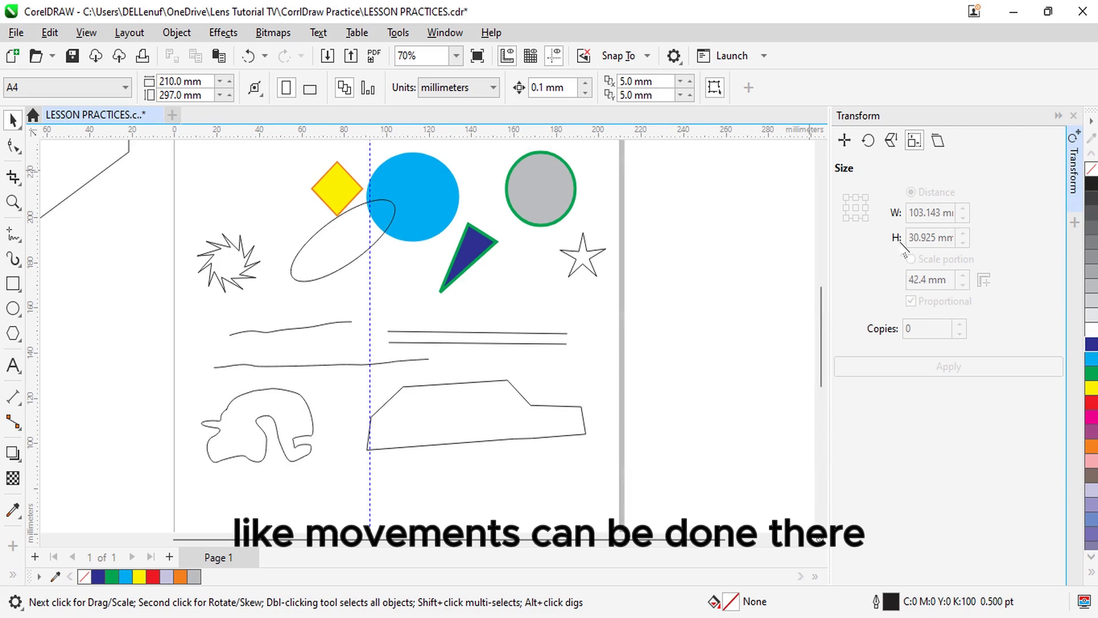
Step: Set up a relative position transformation for the green-outlined grey circle, with X 45.399 mm and Y 0 mm
left_click(845, 141)
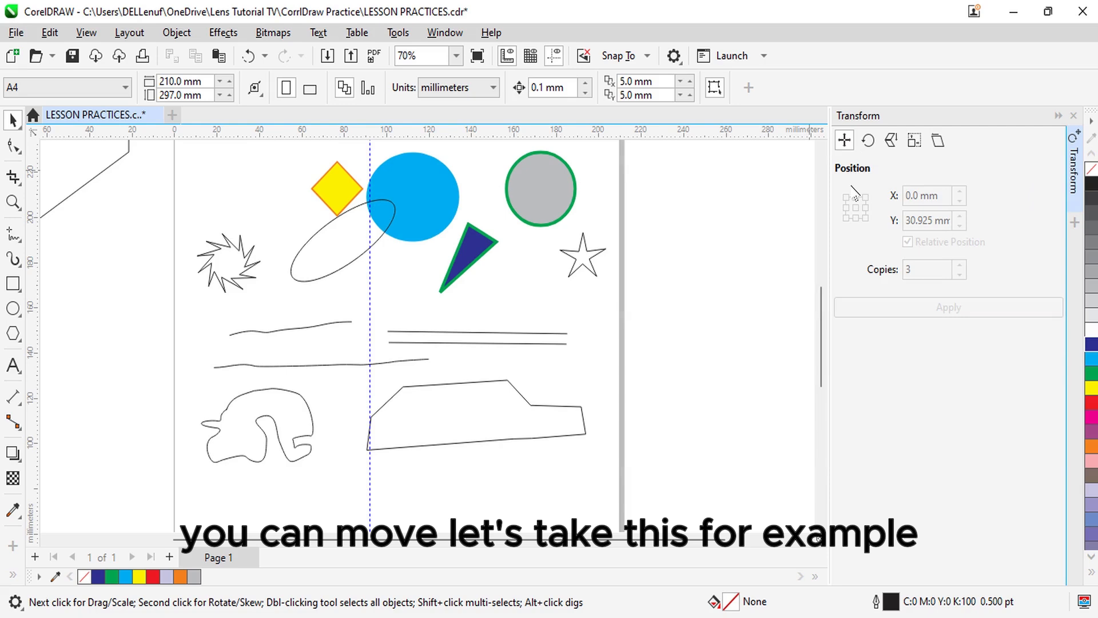
left_click(564, 203)
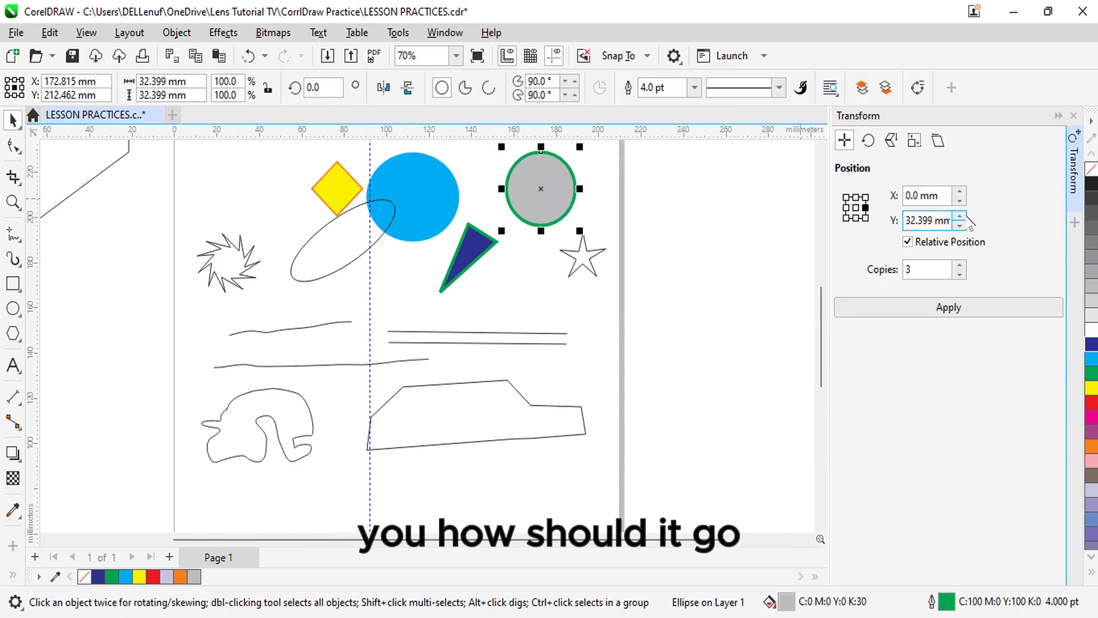
left_click(847, 207)
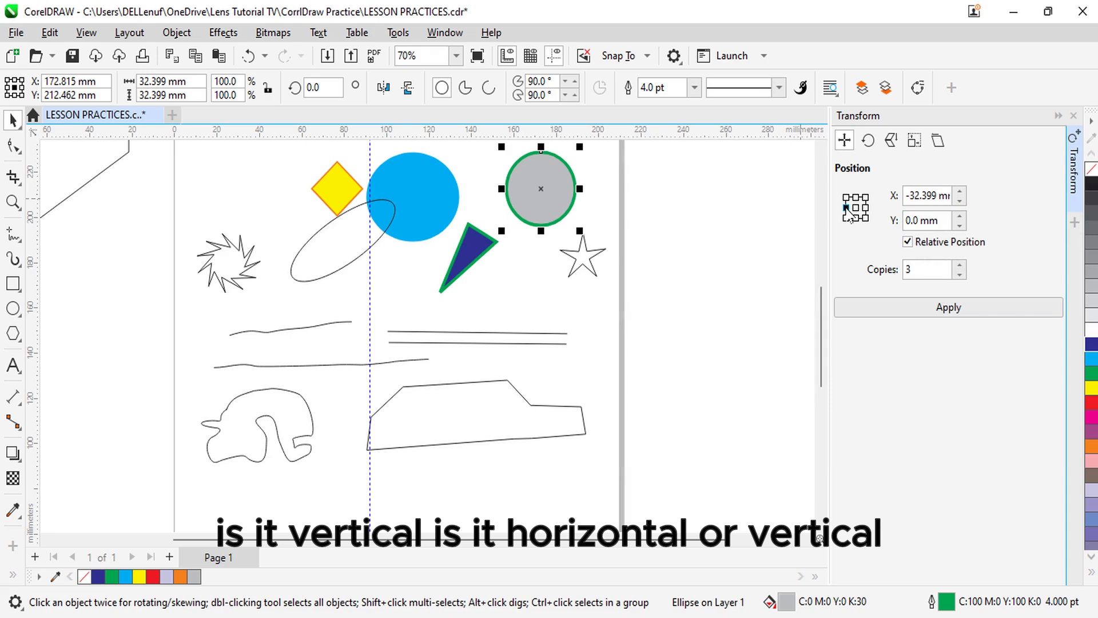
left_click(865, 208)
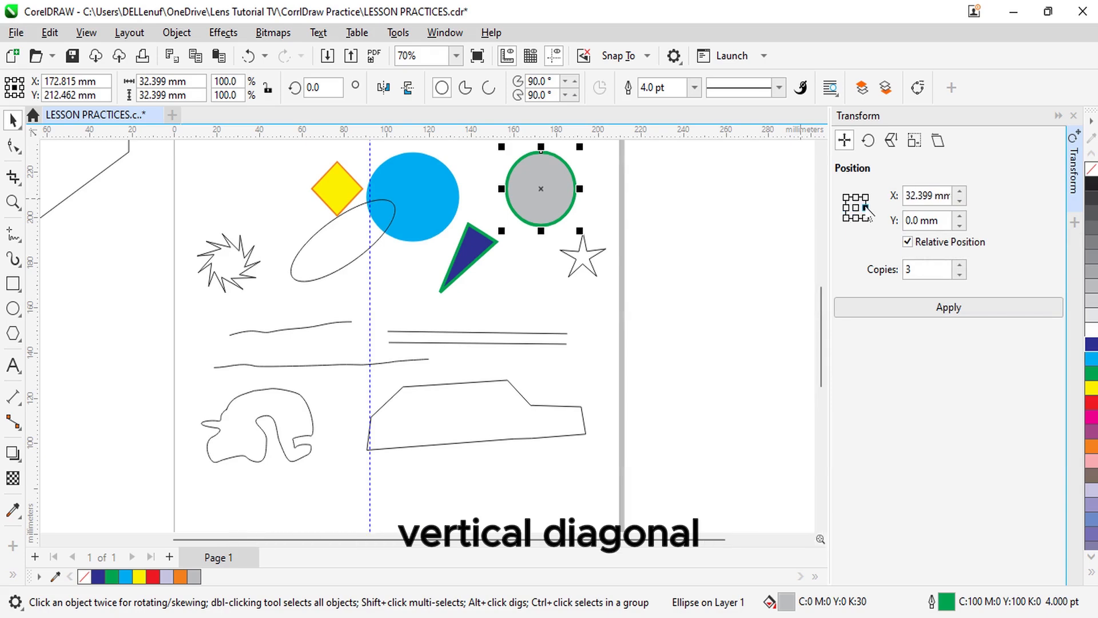
left_click(865, 196)
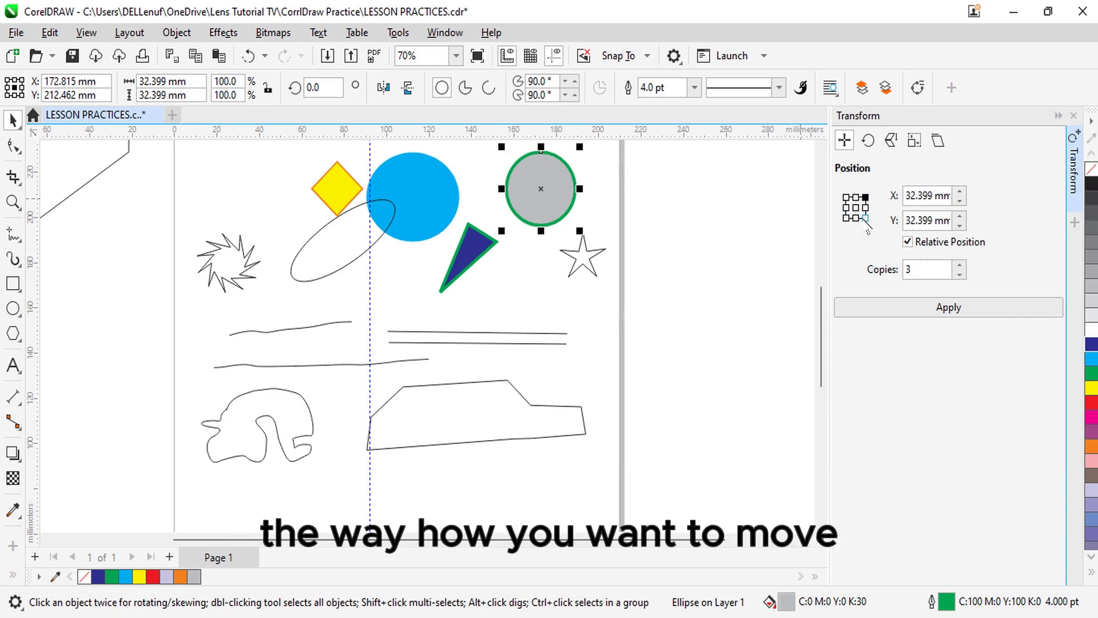
left_click(866, 208)
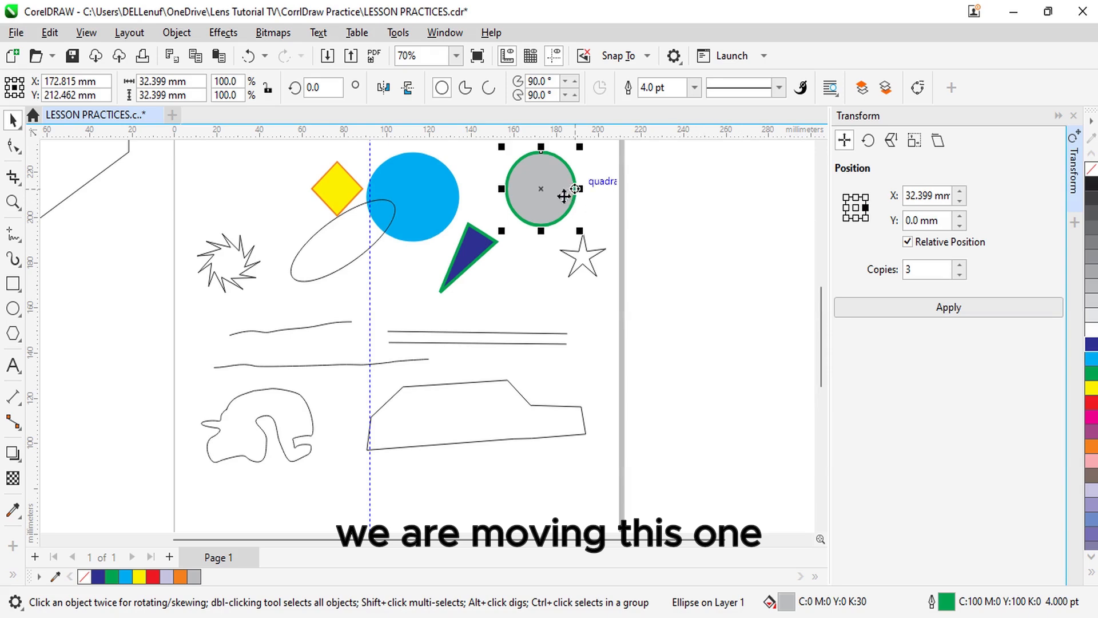
left_click(962, 192)
left_click(963, 192)
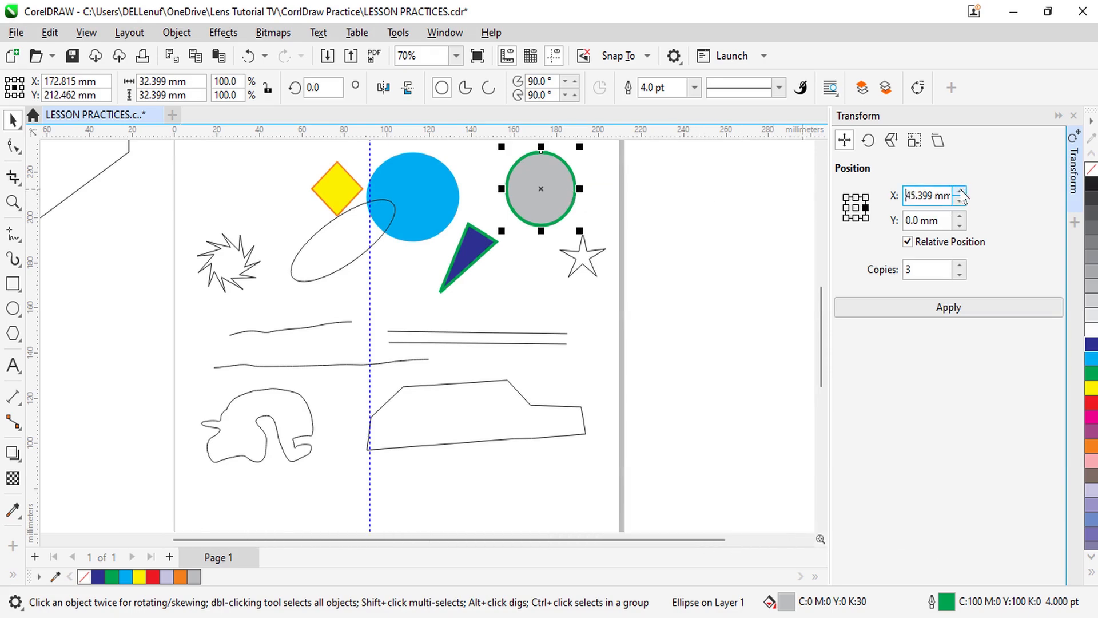
Step: Apply the offset with 3 copies, undo the duplication, and move the grey circle 45.399 mm to the right with 0 copies
left_click(928, 312)
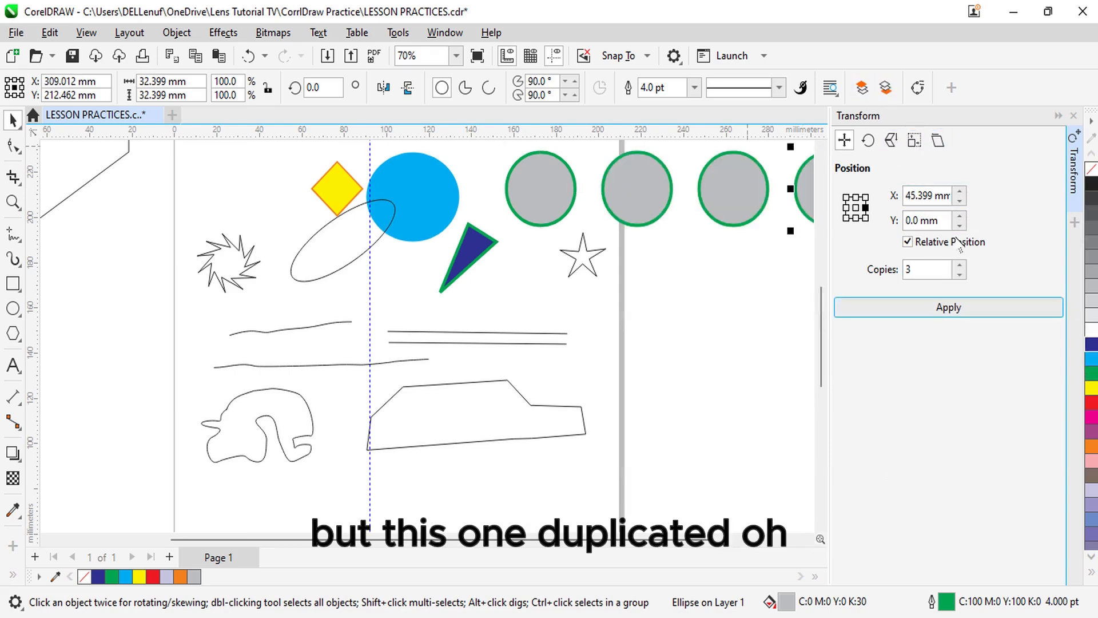
key("ctrl+z")
left_click(936, 268)
key("BackSpace")
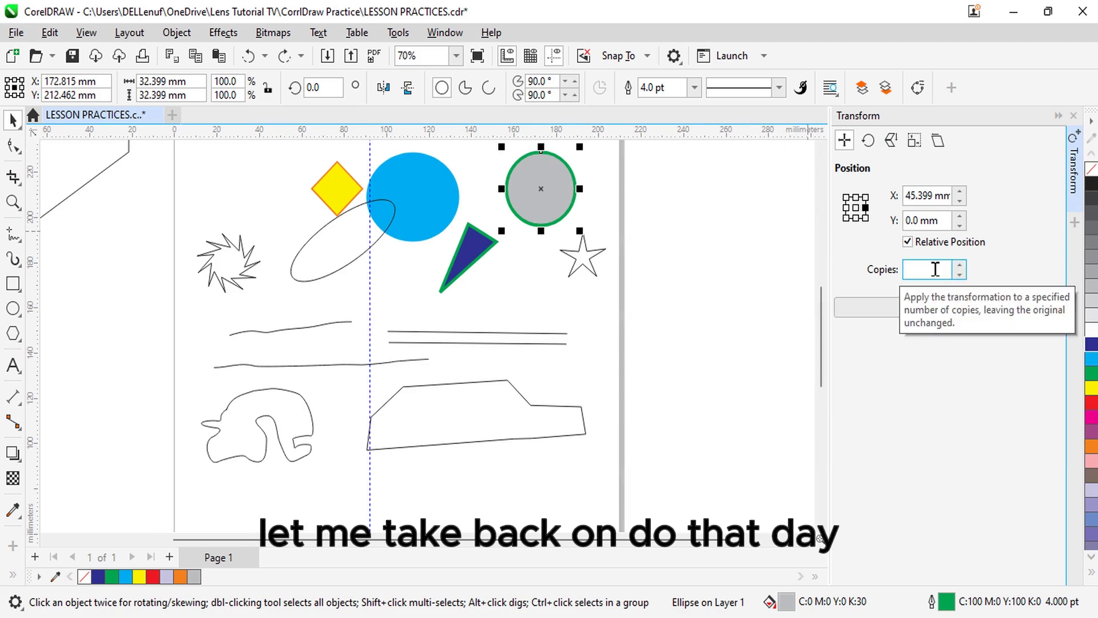
left_click(937, 307)
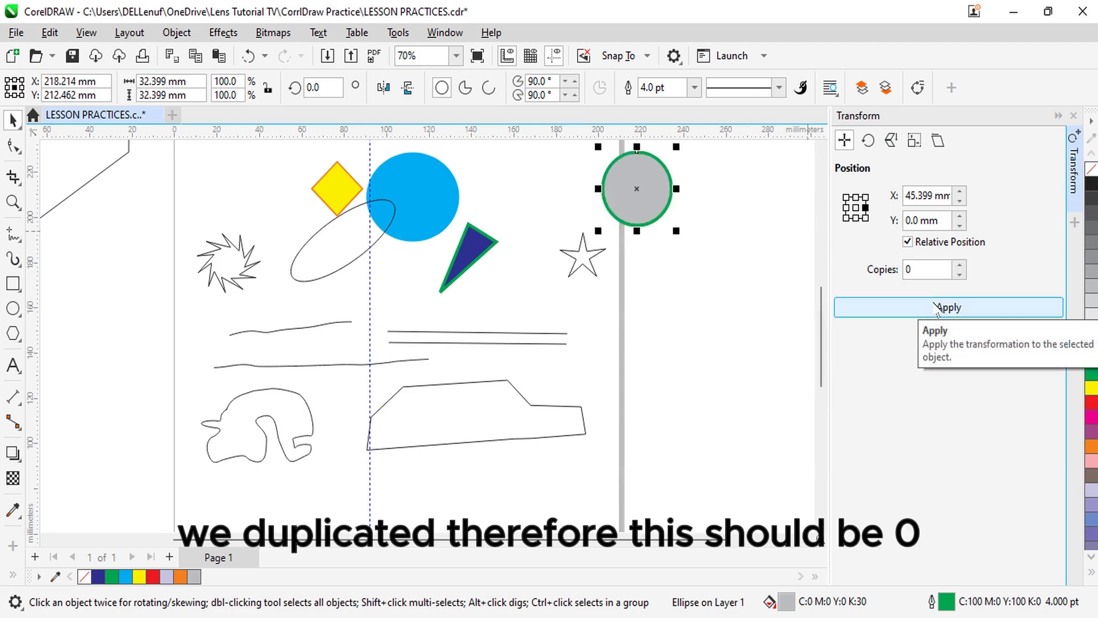
Step: Move the grey circle straight down using a relative Y offset of -22.399 mm and no copies
left_click(856, 218)
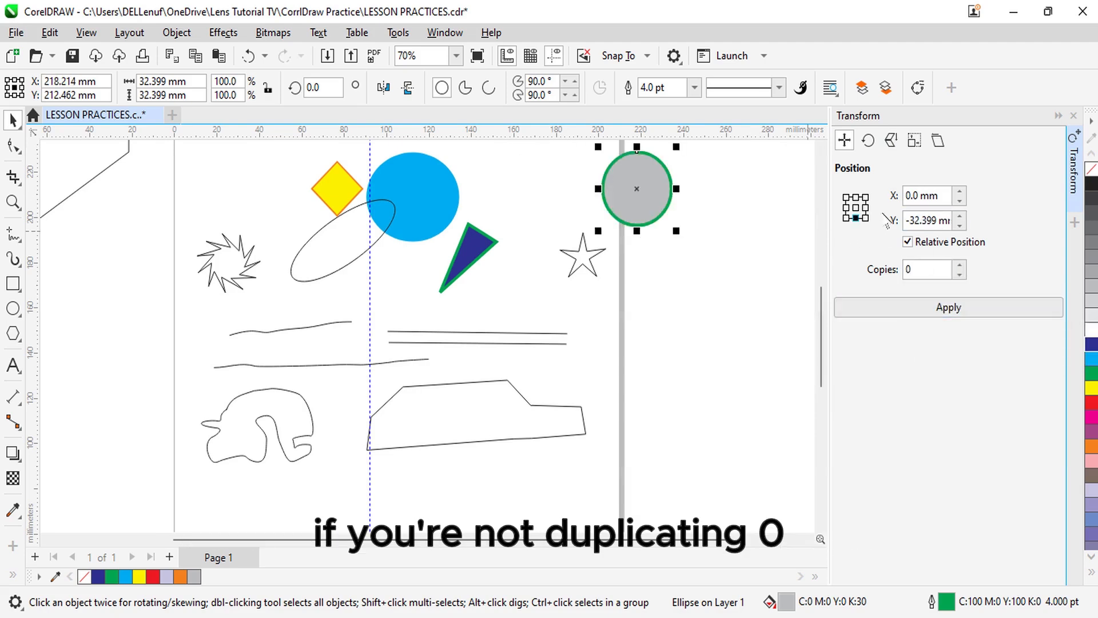
left_click(960, 217)
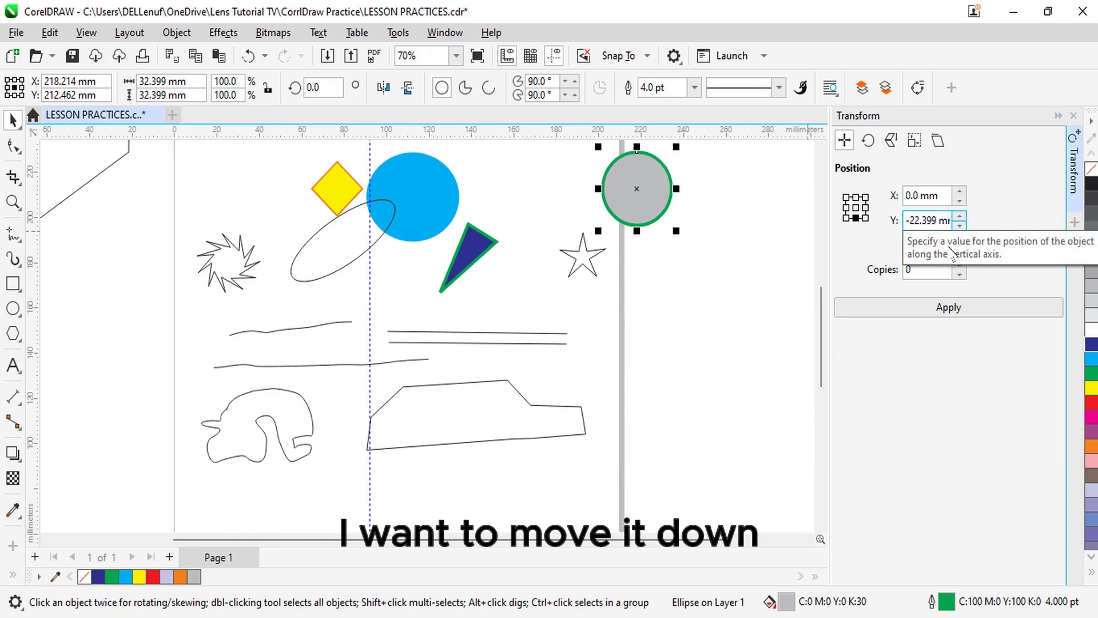
left_click(944, 307)
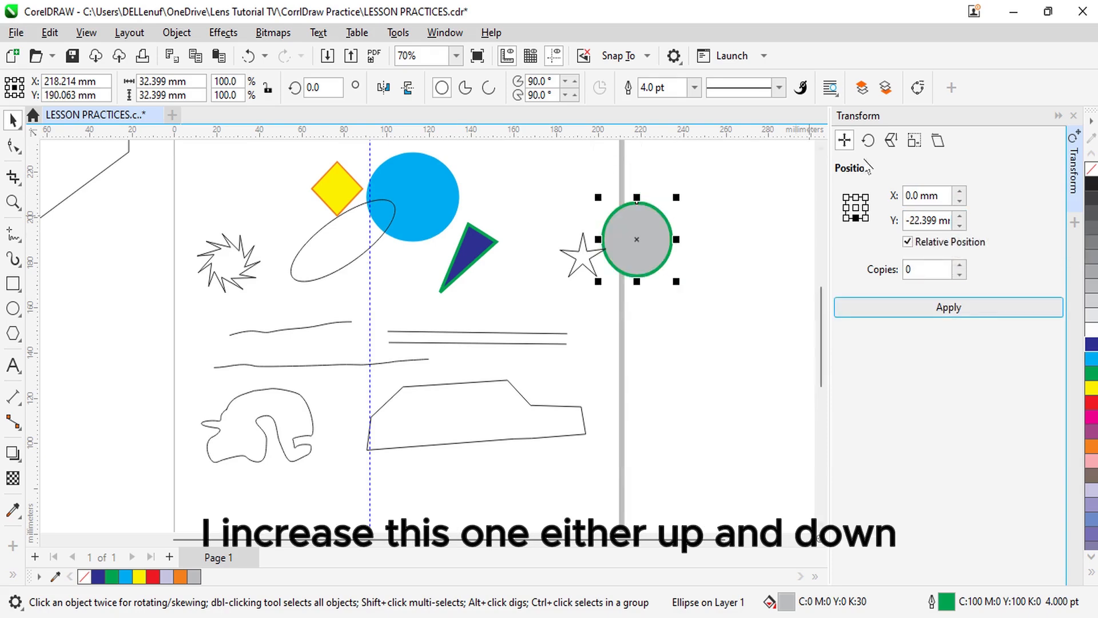
Step: Rotate the car-shaped outline by 30 degrees about its centre with the Transform docker, without copies
left_click(868, 140)
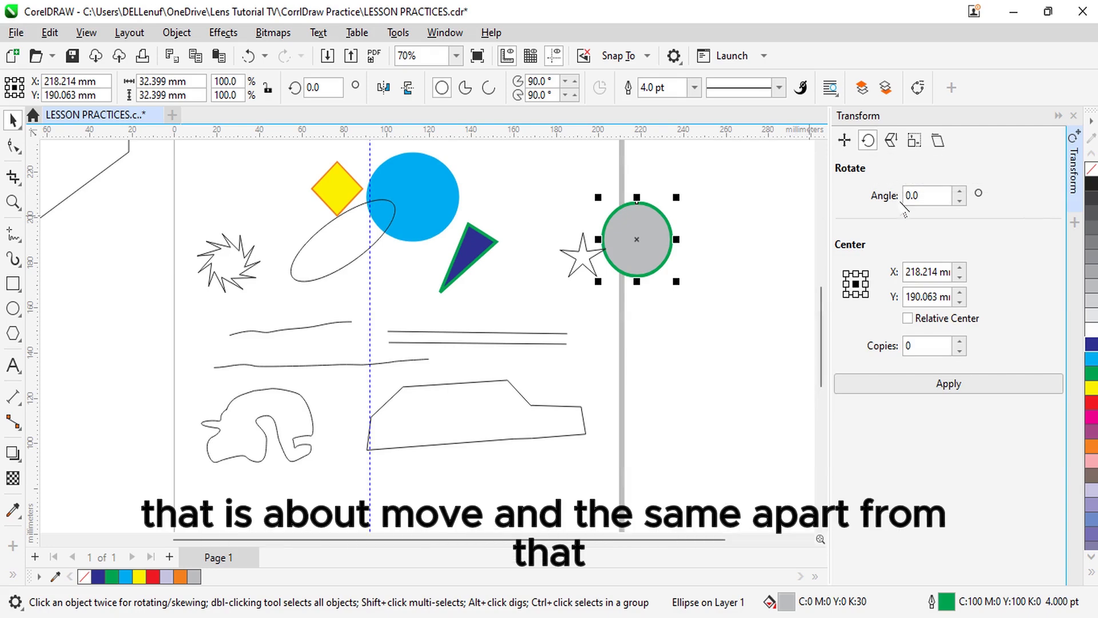
left_click(532, 402)
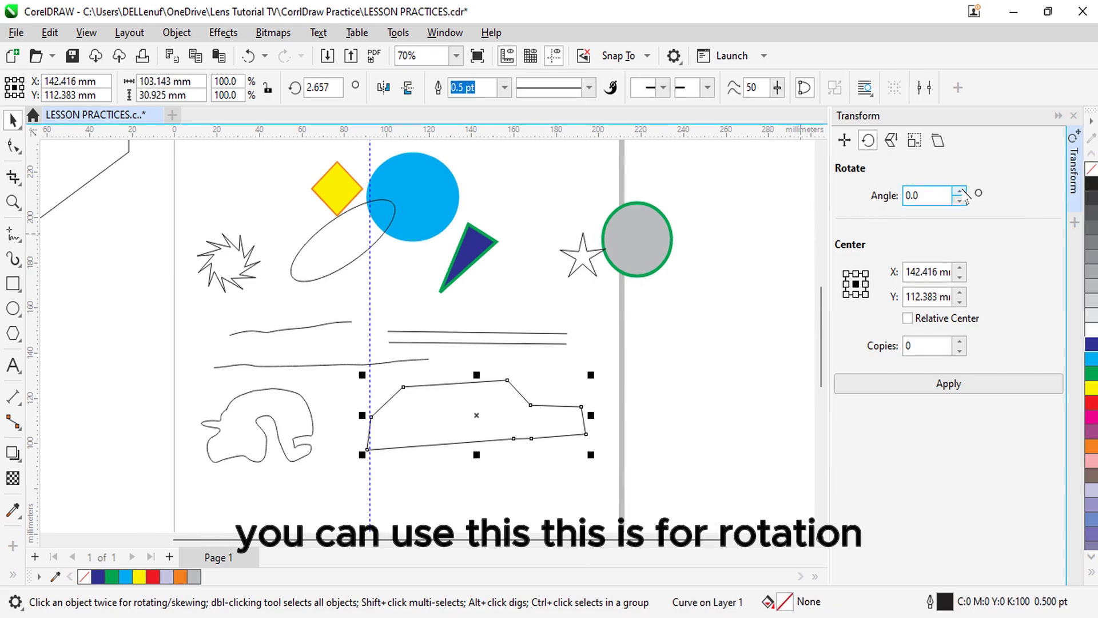
type("3")
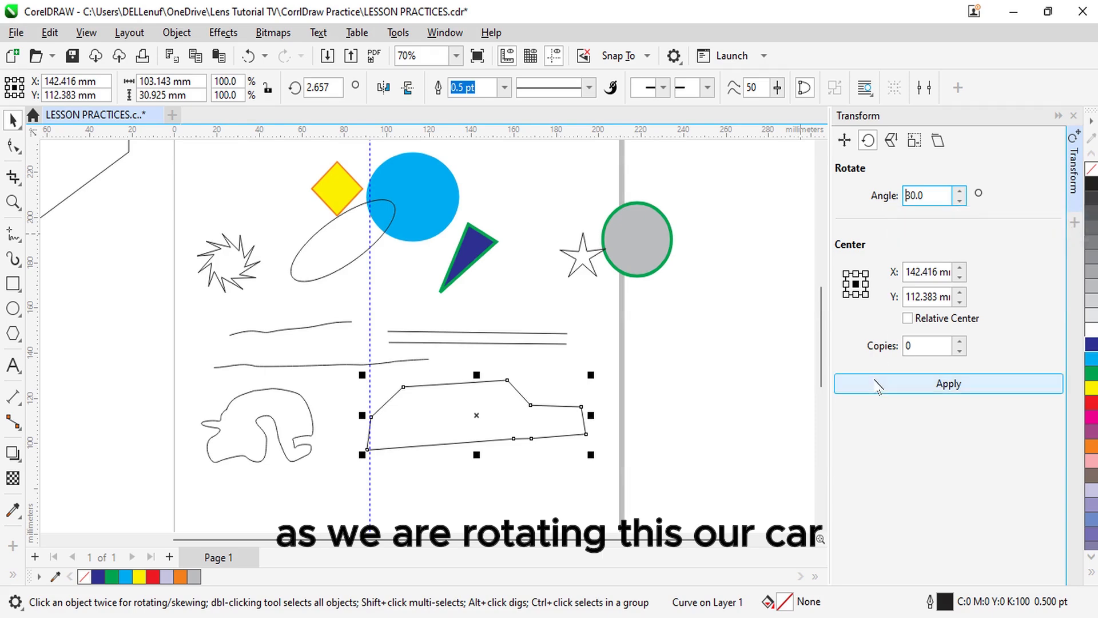
left_click(903, 384)
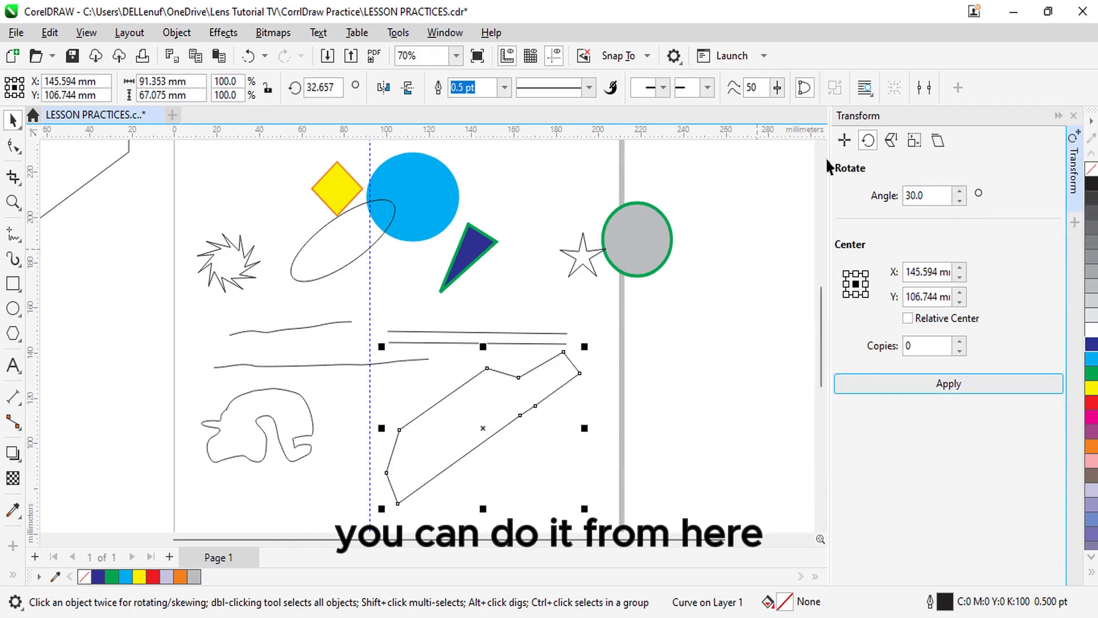
Step: Shrink the rotated car-shaped outline proportionally to a width of 78.353 mm with the Size transformation, without copies
left_click(914, 141)
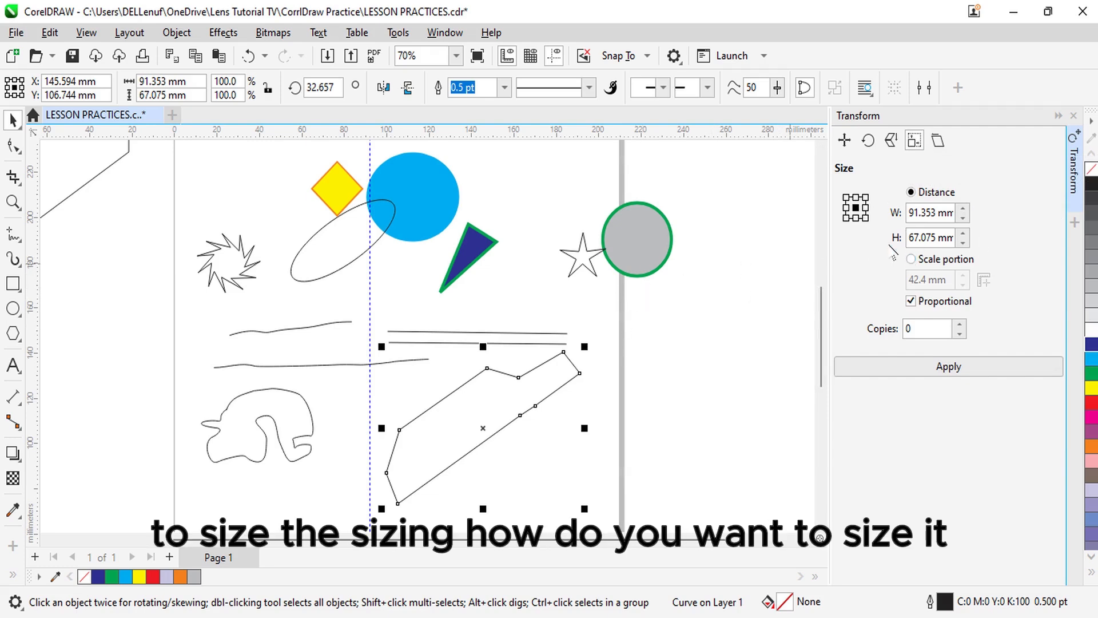
left_click(964, 218)
left_click(964, 218)
left_click(963, 218)
left_click(964, 218)
left_click(964, 218)
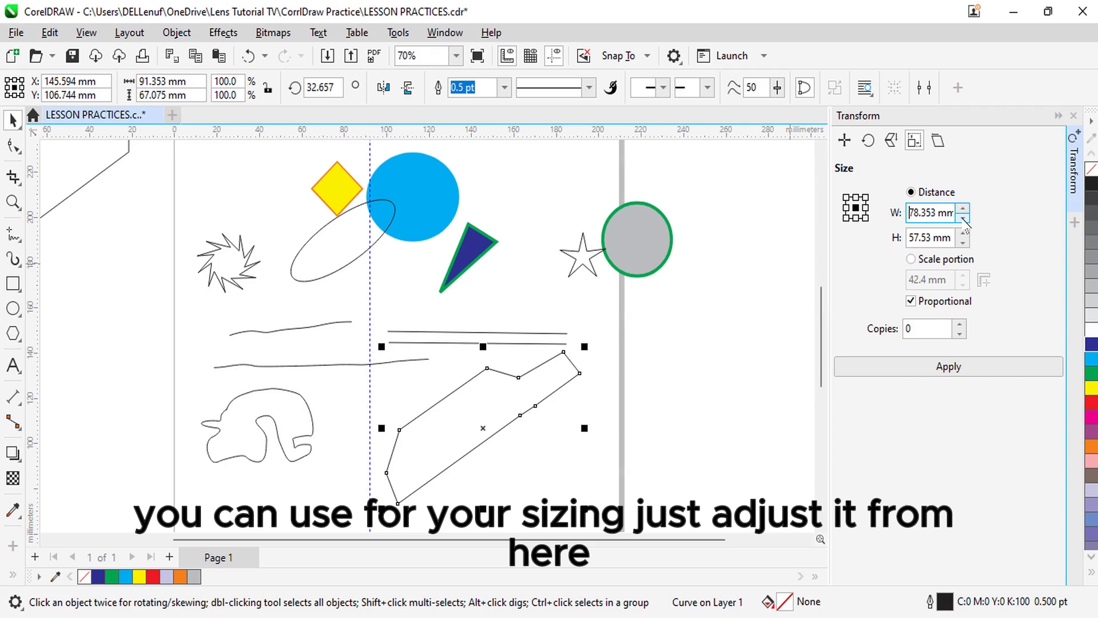
left_click(918, 372)
Step: Reduce the car-shaped outline proportionally about its centre to a height of 35.53 mm, without copies
left_click(963, 243)
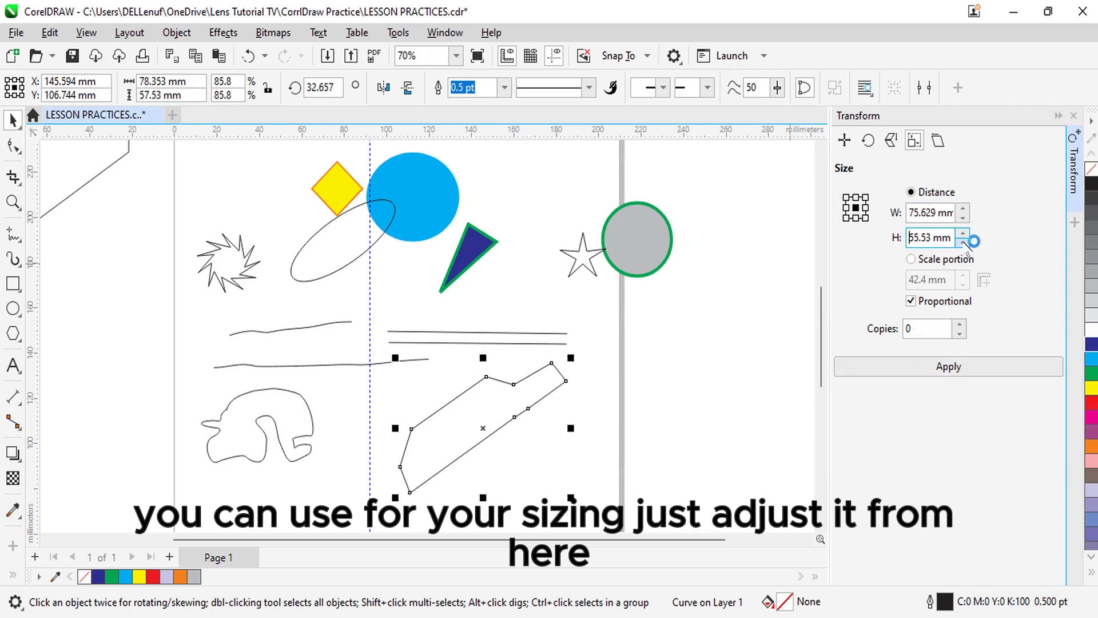
left_click(964, 242)
left_click(964, 243)
left_click(964, 243)
left_click(964, 242)
left_click(963, 242)
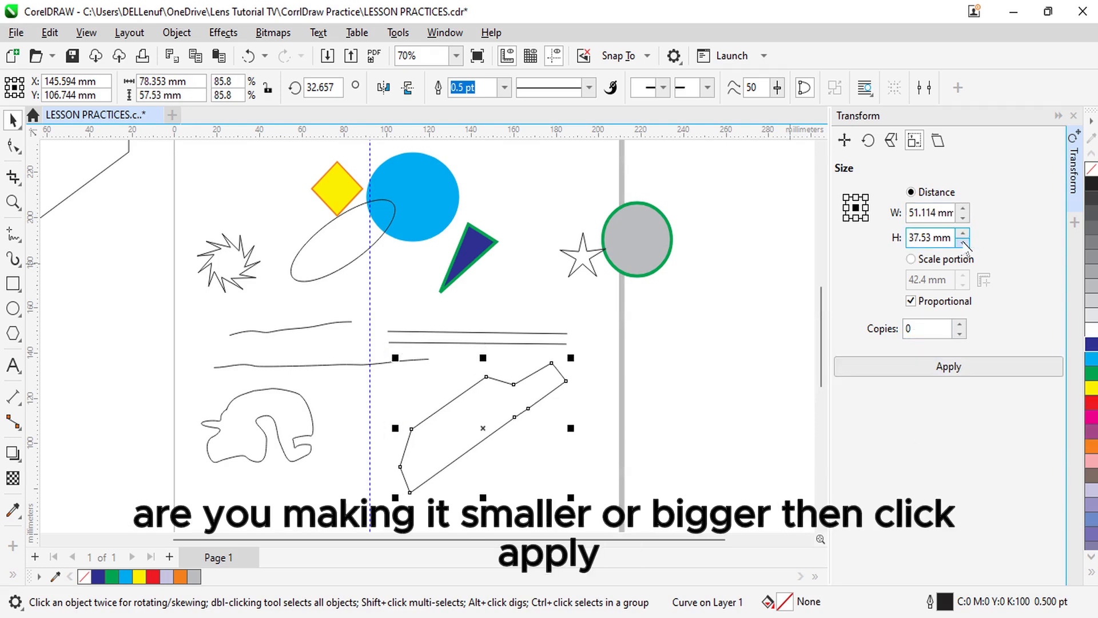
left_click(963, 242)
left_click(933, 367)
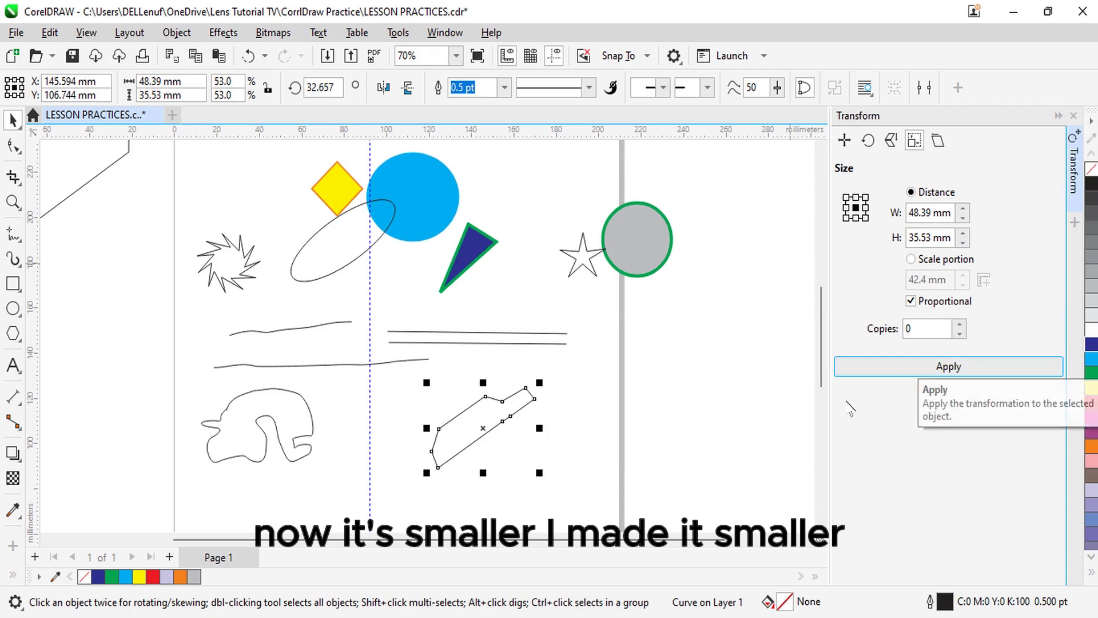
Step: Skew the closed freehand curve below the wavy lines by 50 degrees in X without copies, and collapse the Transform docker
left_click(938, 140)
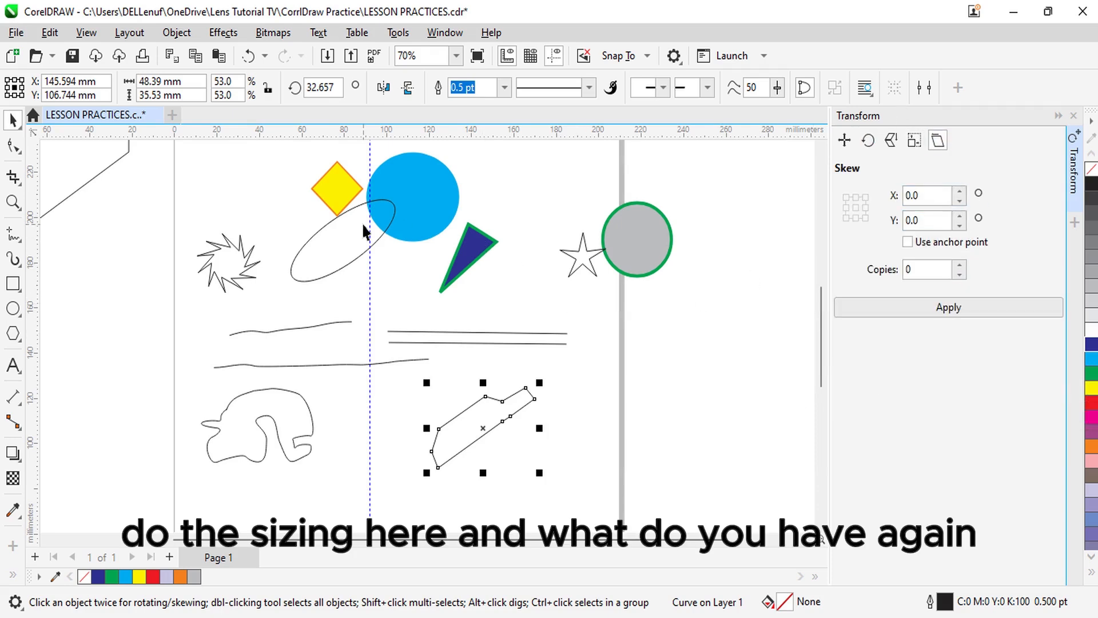
left_click(303, 419)
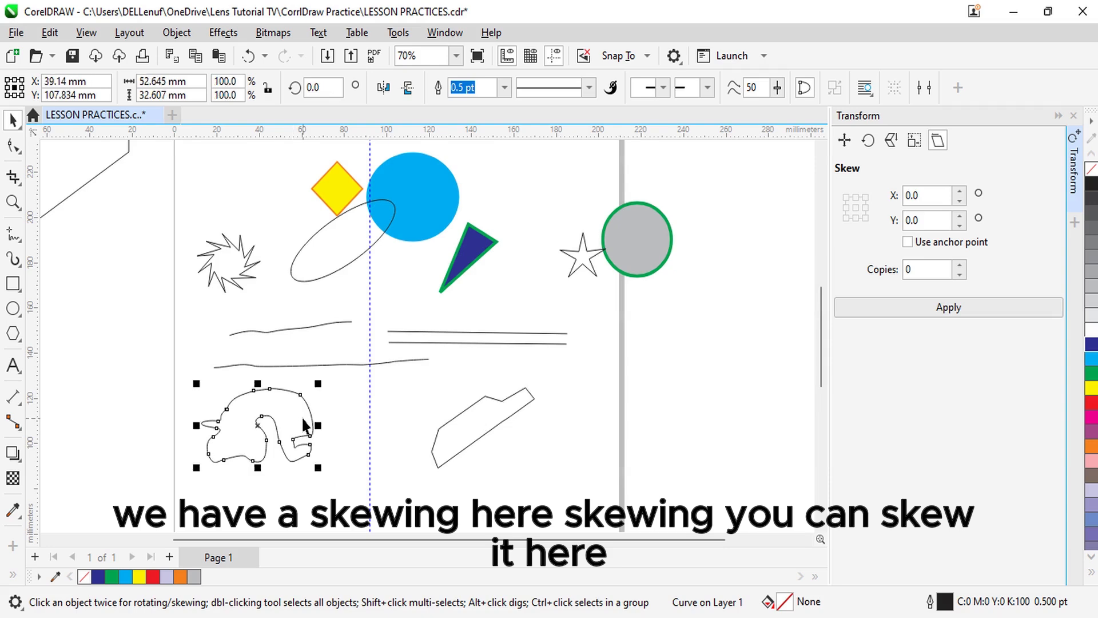
left_click(959, 191)
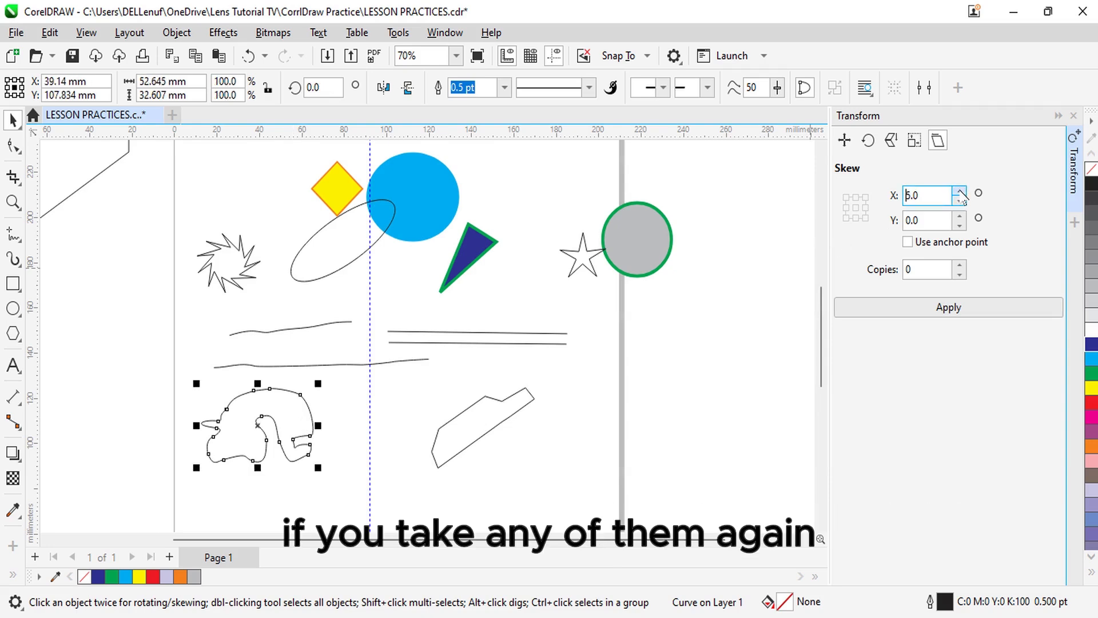
left_click(928, 307)
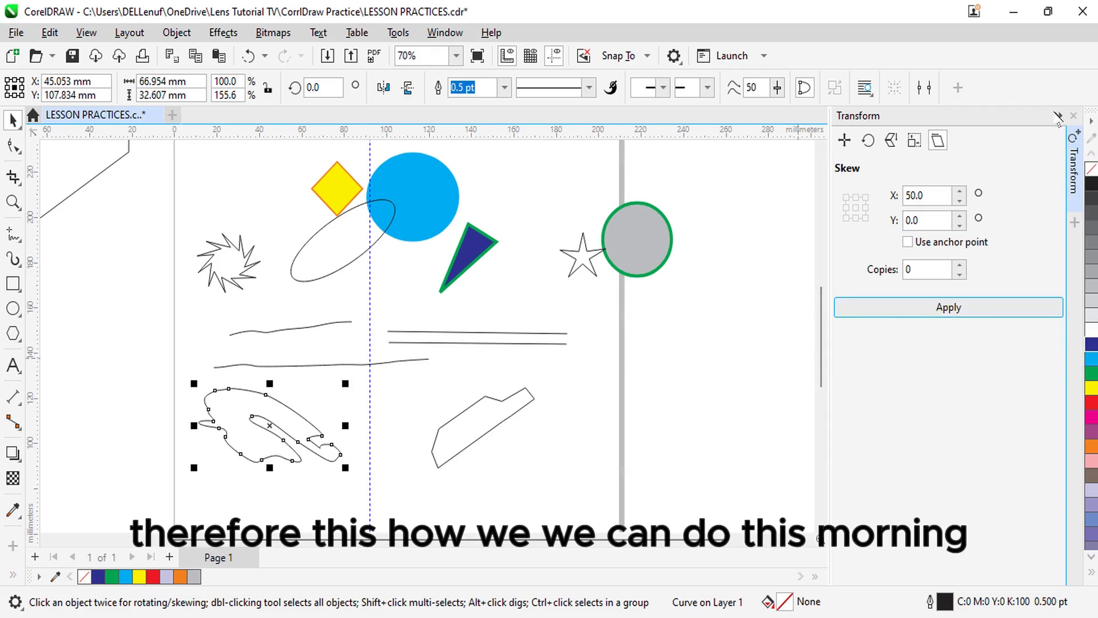
left_click(1058, 115)
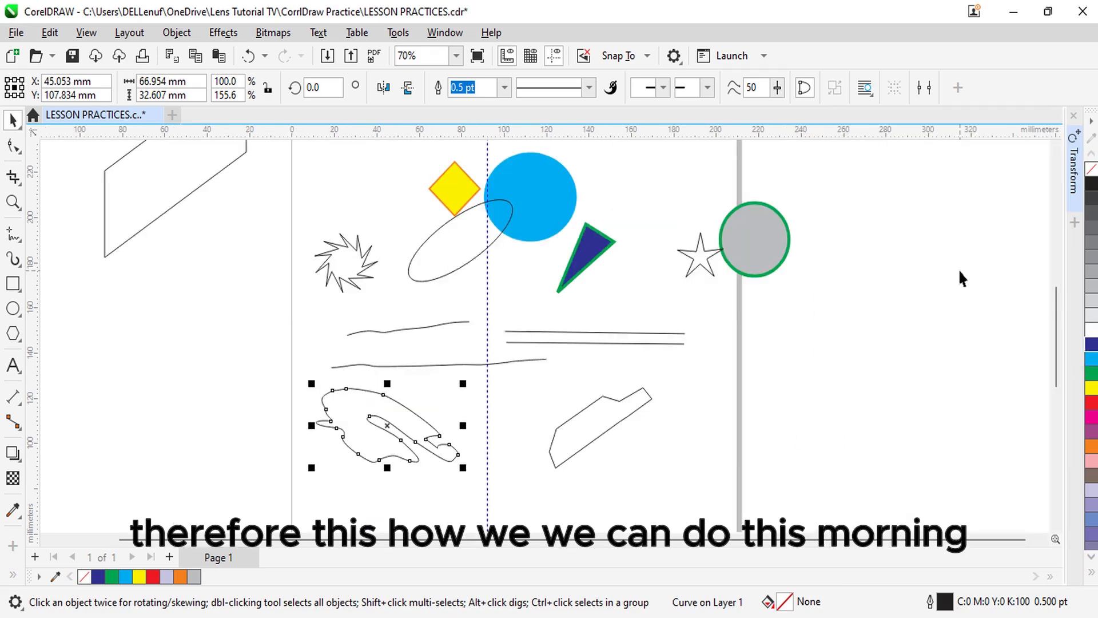